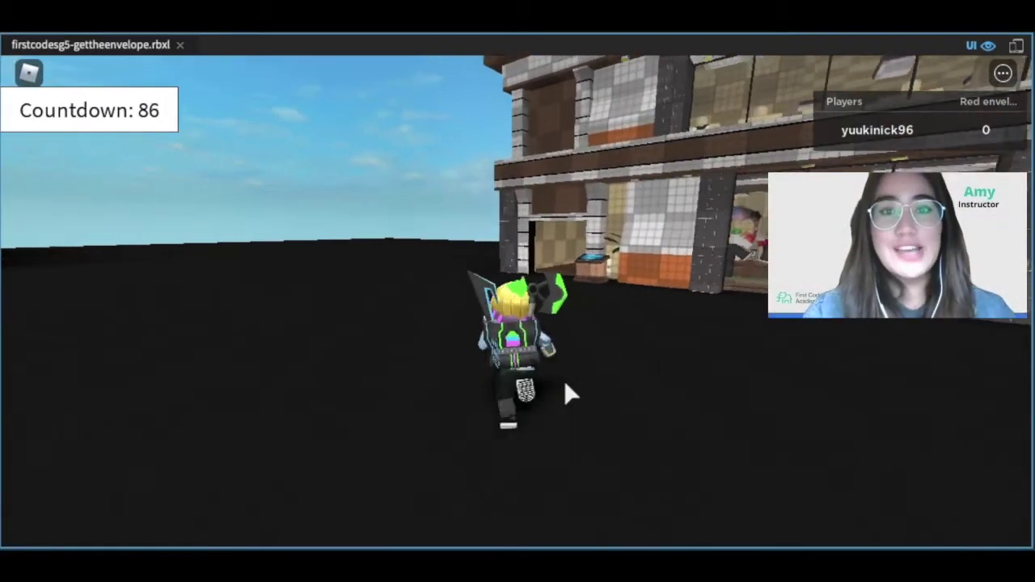
- Run the avatar into the clothing store building, collect red envelopes inside, and head out through the doorway
key("w")
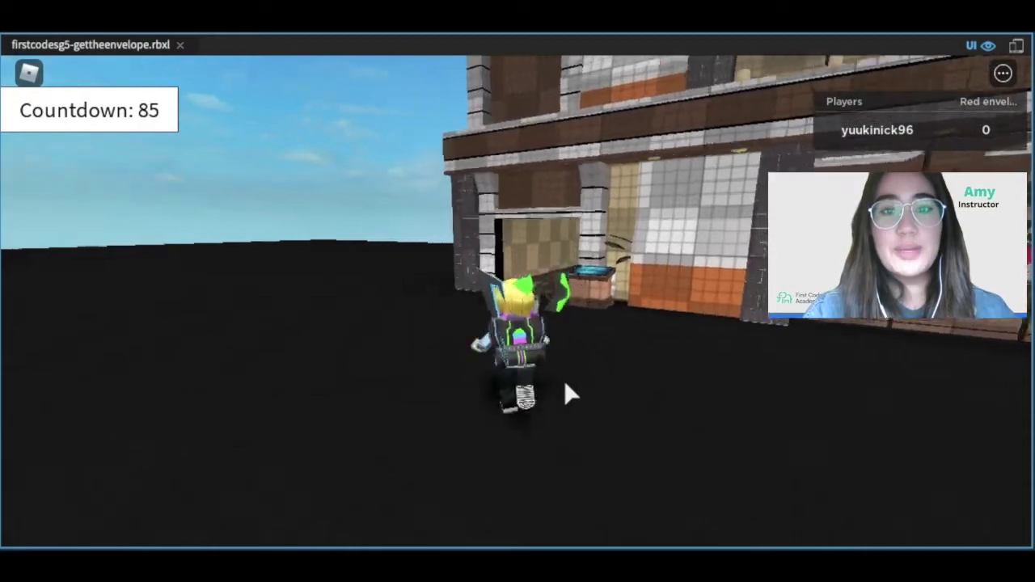
key("w")
key("Right")
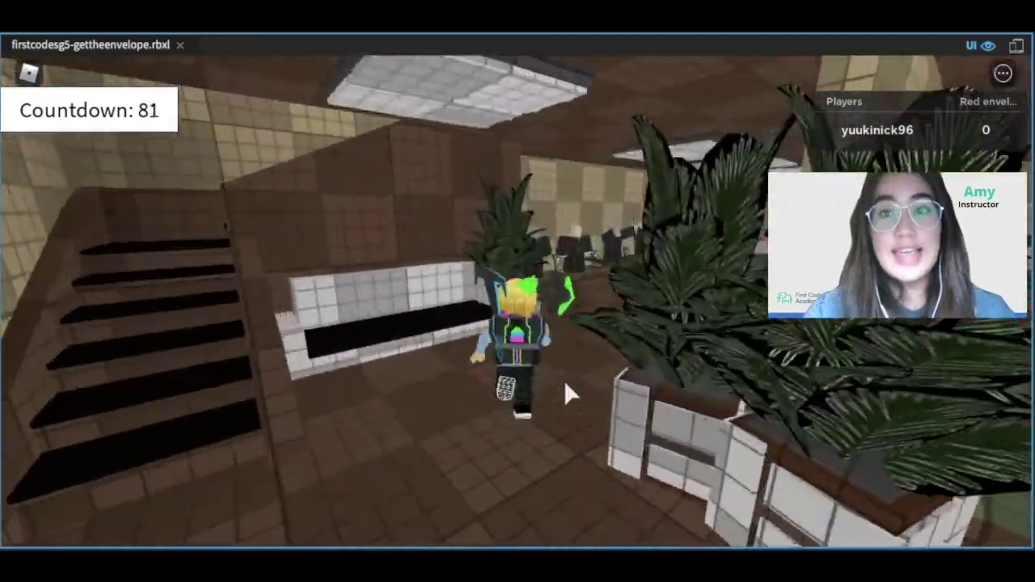
key("Right")
key("w")
key("w")
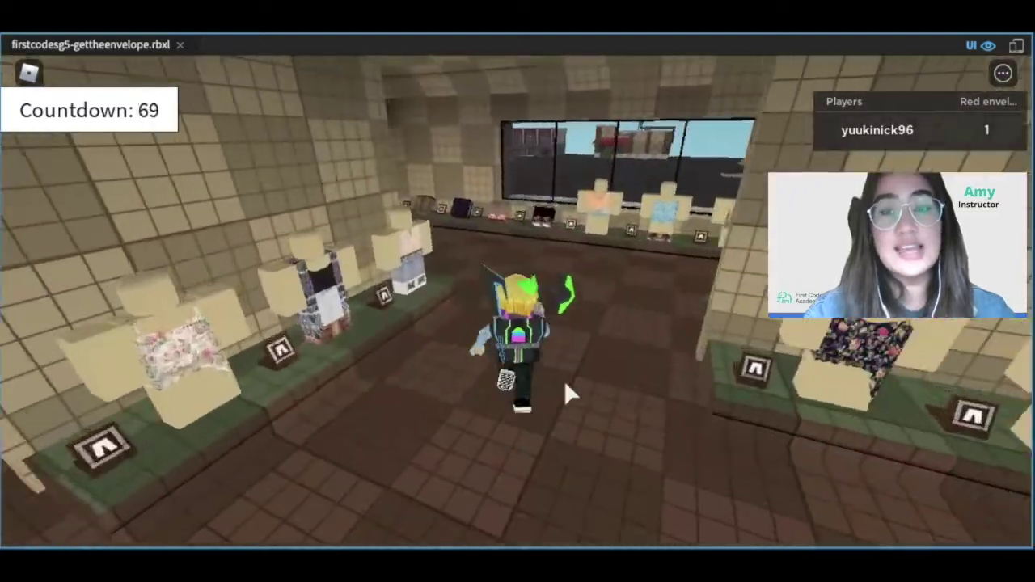
key("w")
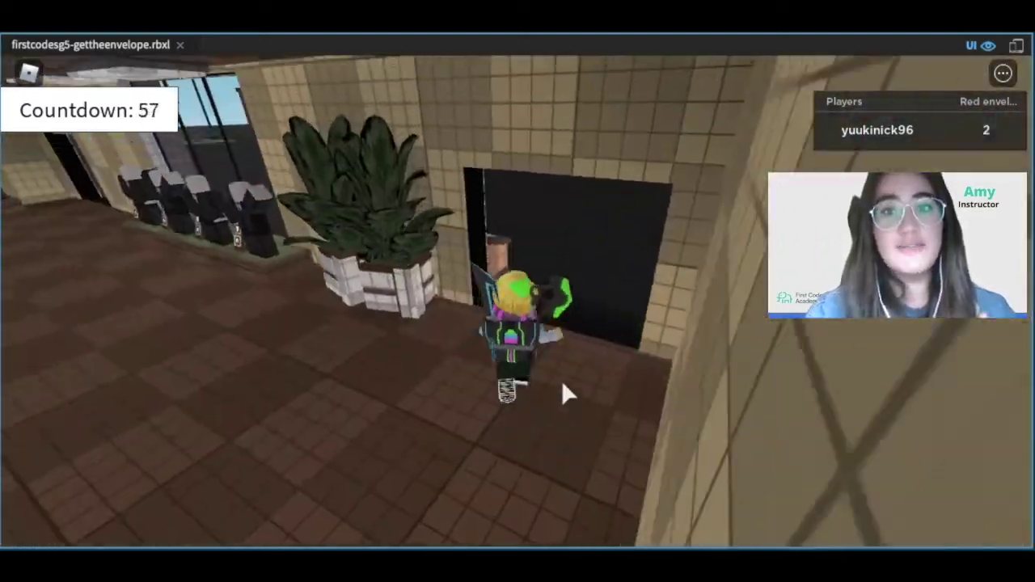
key("w")
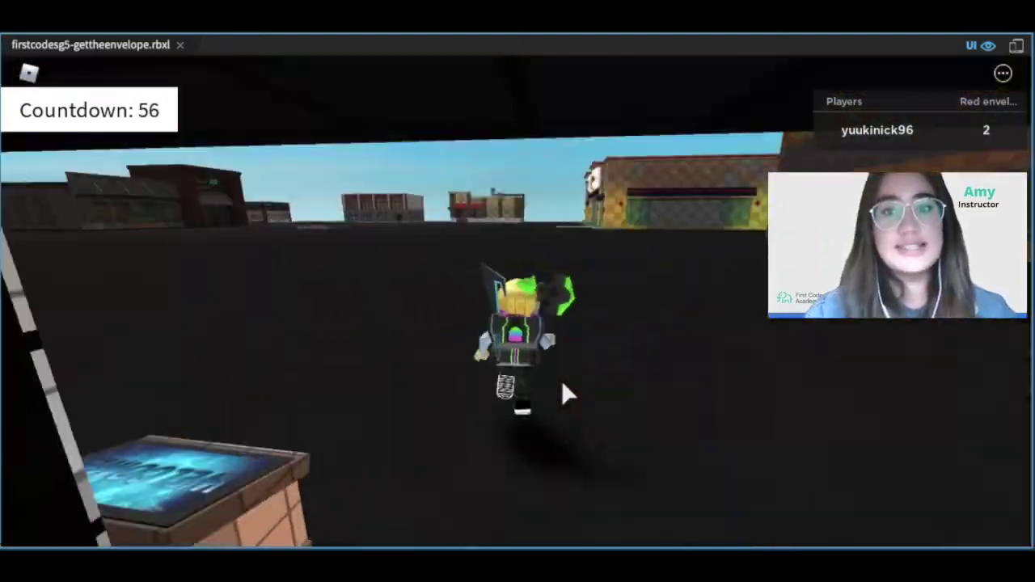
- Run the avatar into the coffee shop and collect the red envelope beside the staircase
key("w")
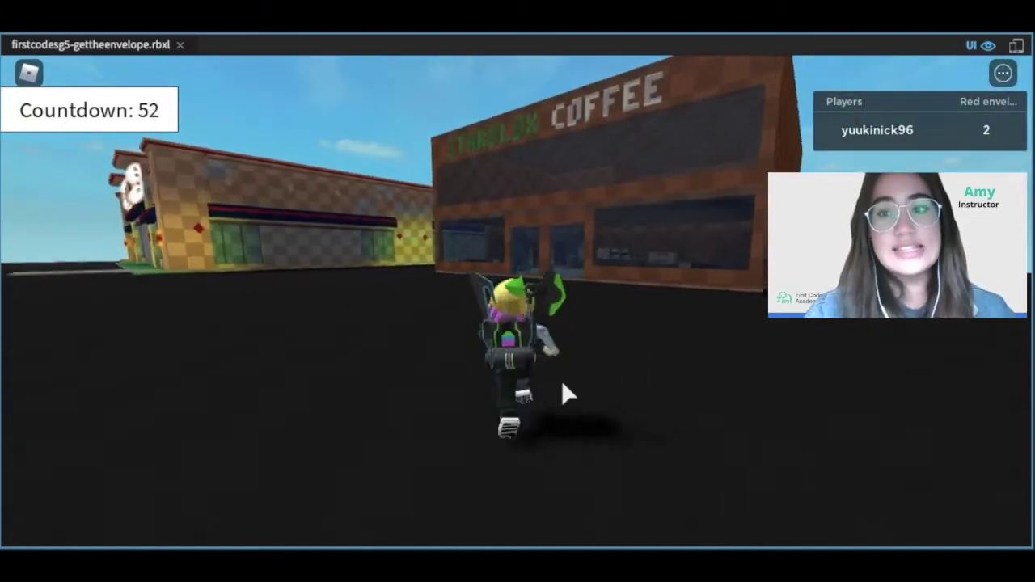
key("w")
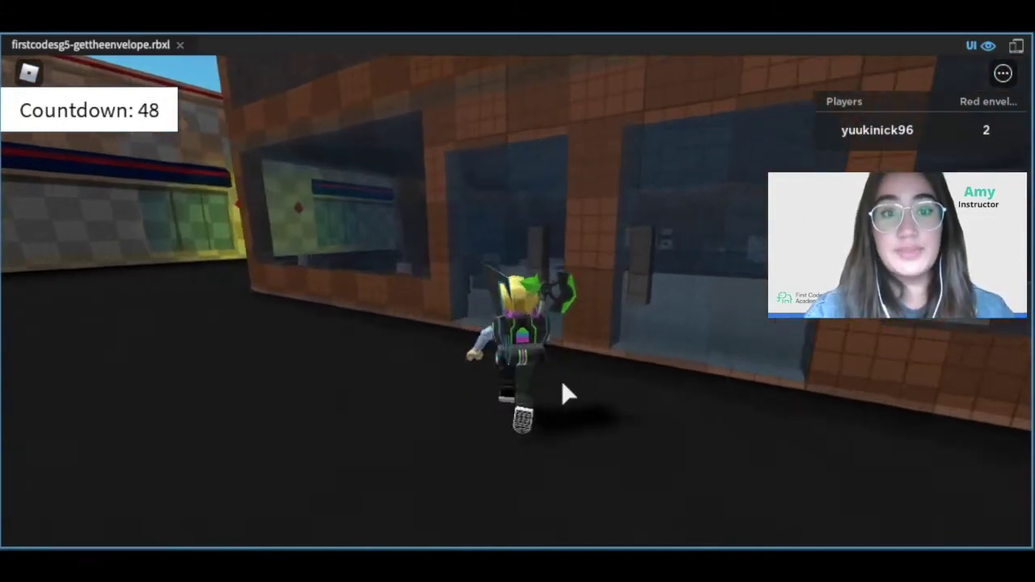
key("w")
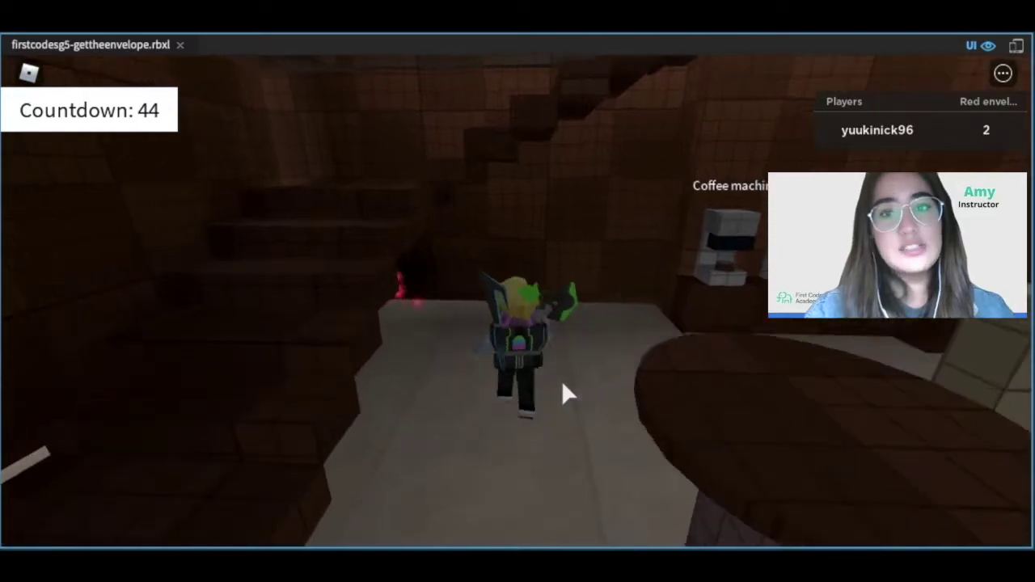
key("Right")
key("w")
key("w")
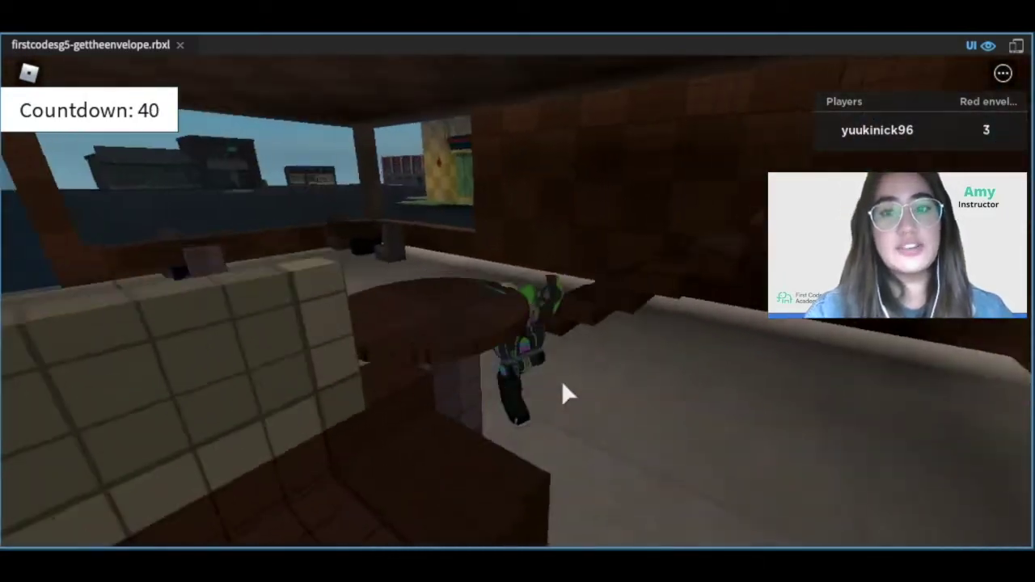
key("w")
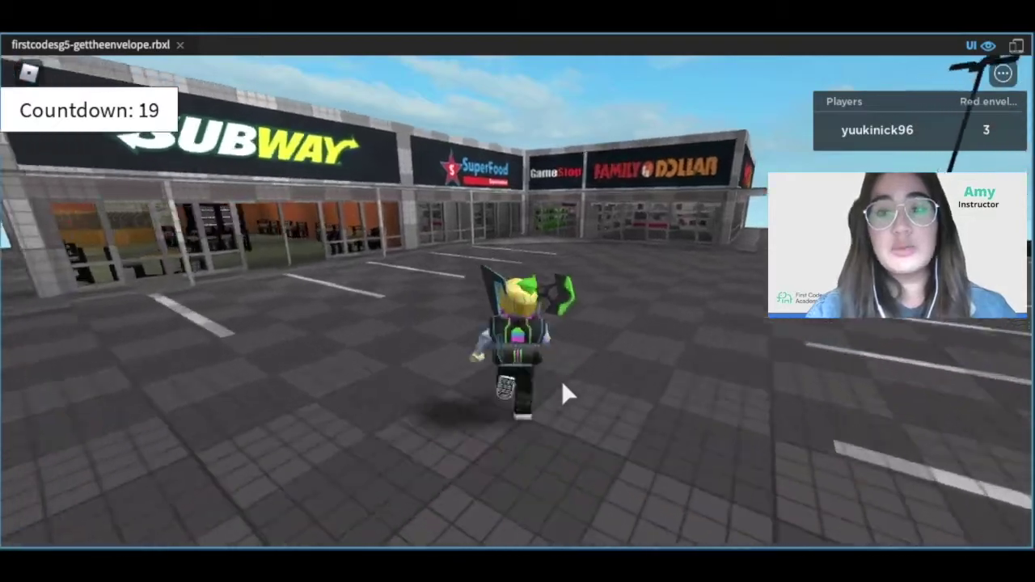
- Run the avatar across the parking lot into the video game store and collect the red envelope in its aisle
key("w")
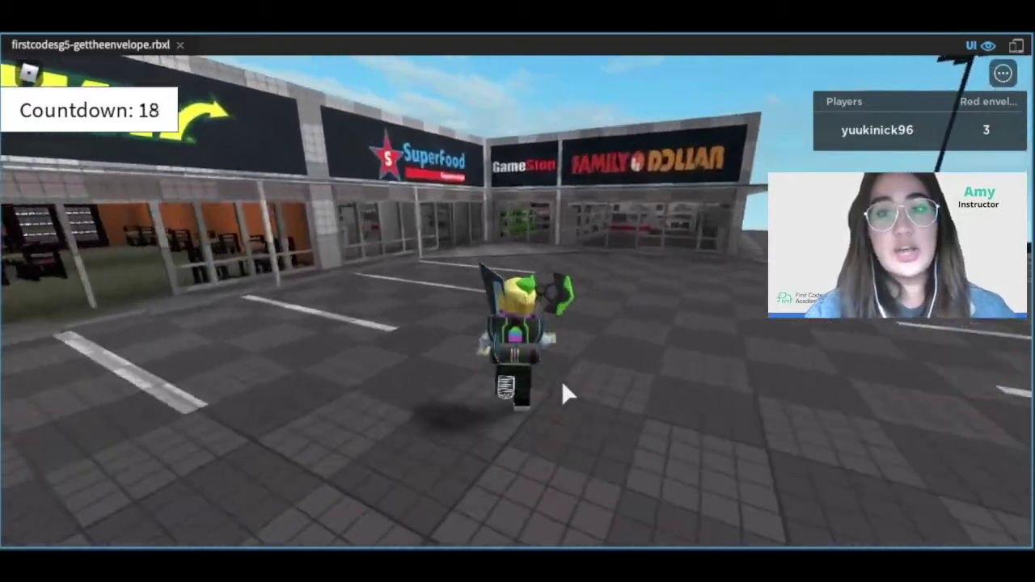
key("w")
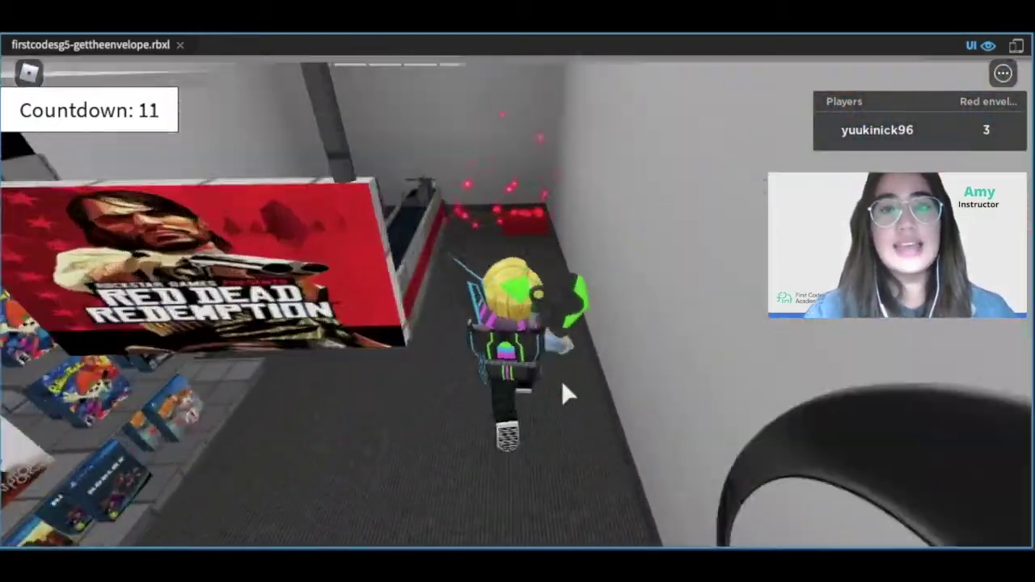
key("w")
right_click_drag(562, 382, 562, 382)
key("w")
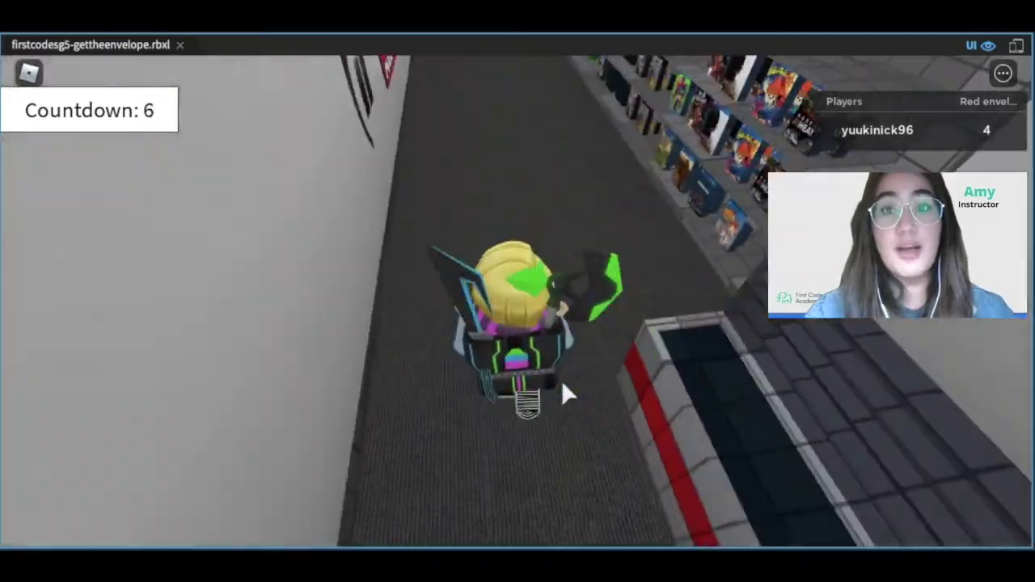
key("w")
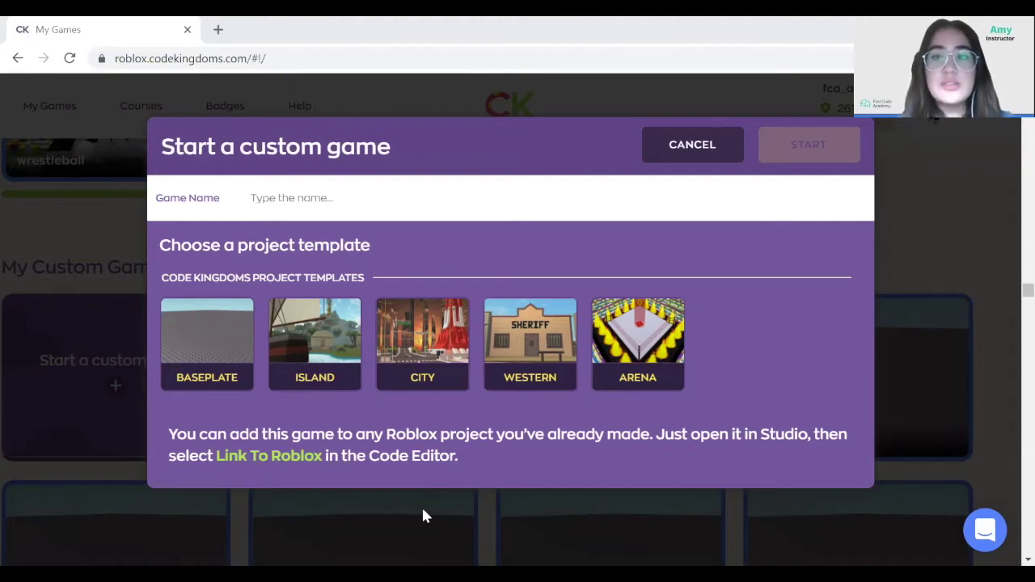
- Start a custom game named redenvelopehuntquest from the Baseplate project template
left_click(481, 202)
type("redenvelopehuntquest")
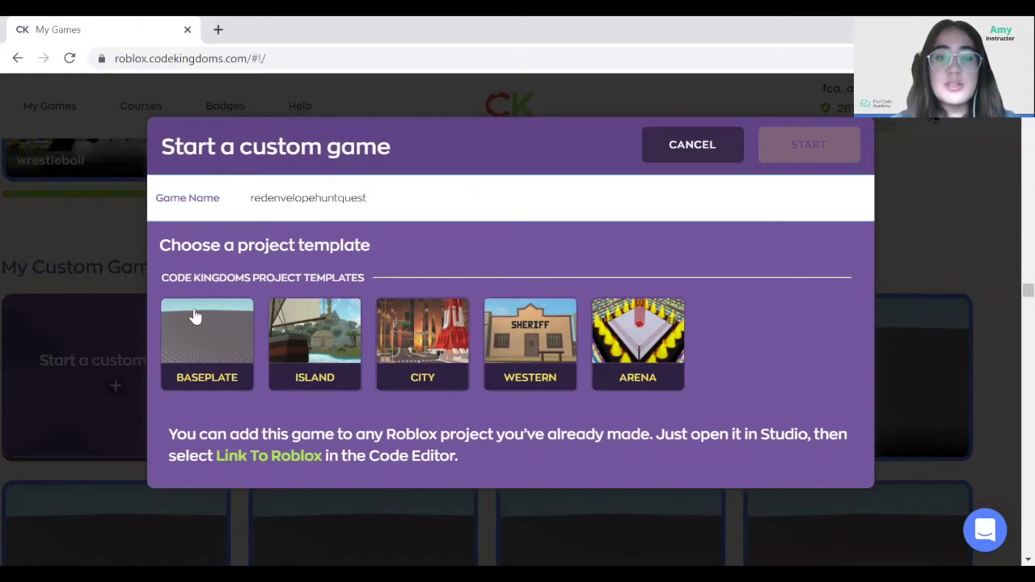
left_click(229, 371)
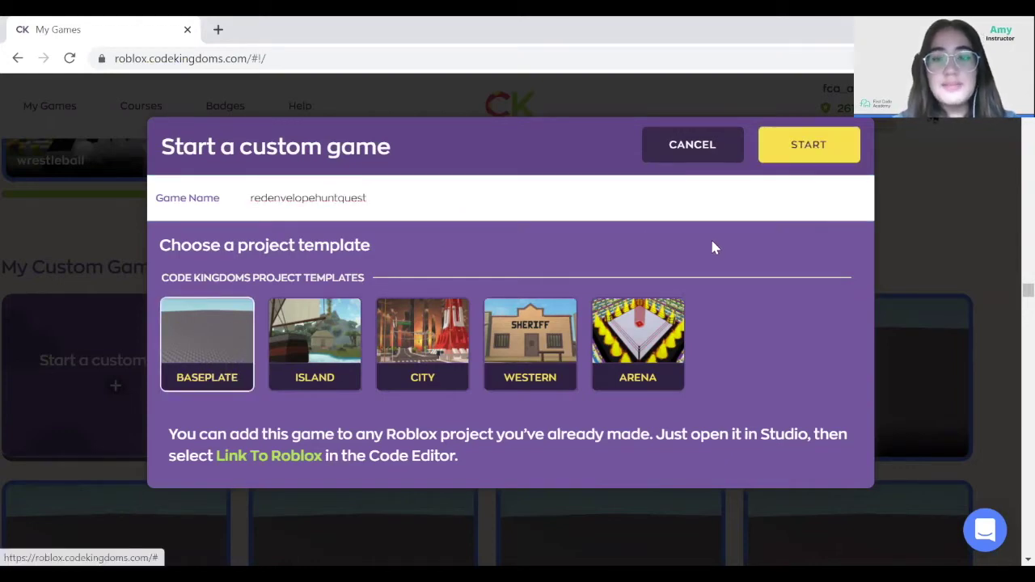
left_click(811, 150)
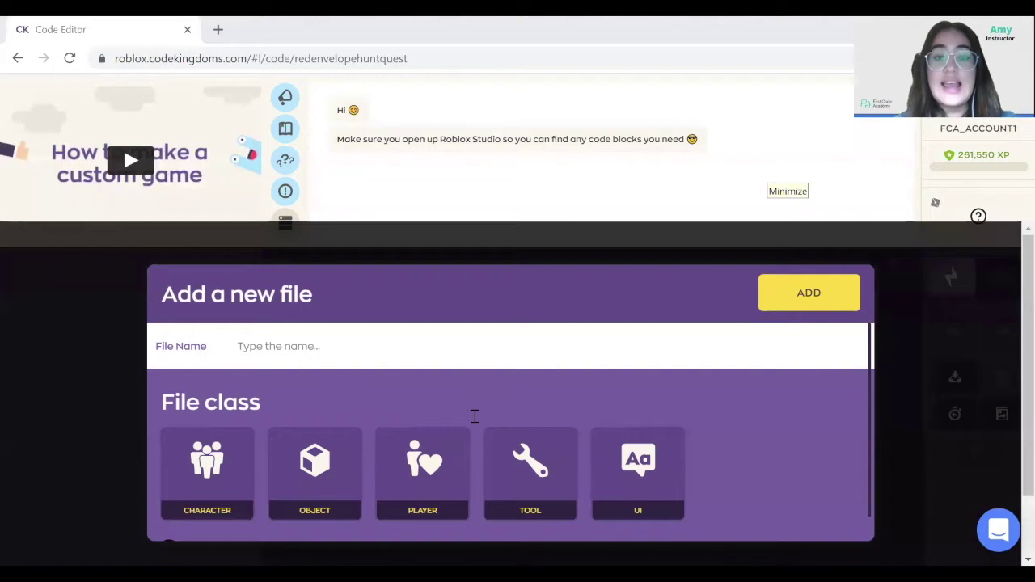
- Add a new file named Redenvelope with the Object class, set as a local behaviour
left_click(492, 360)
type("Rede")
type("vn")
key("BackSpace")
key("BackSpace")
type("n")
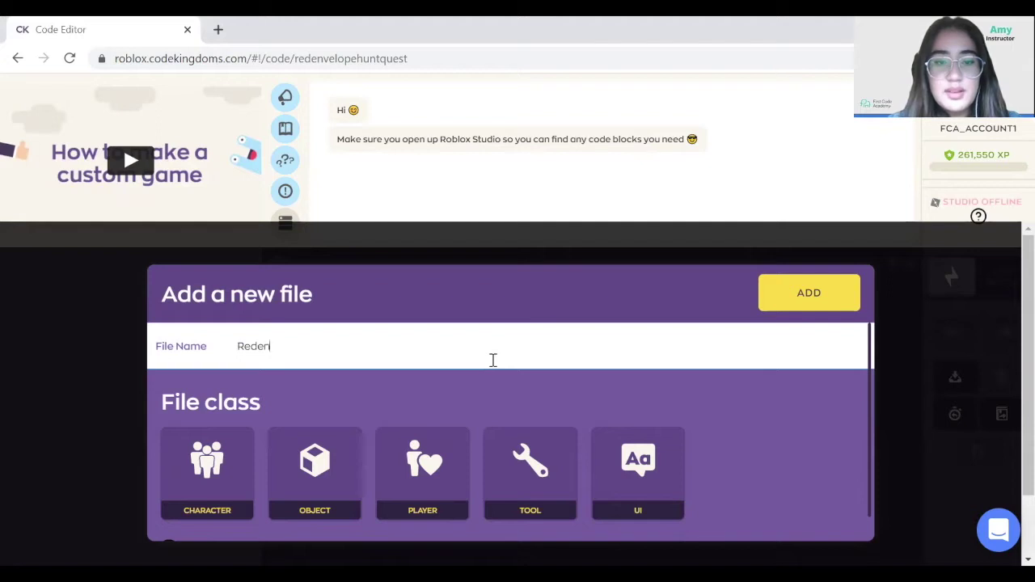
type("velope")
left_click(329, 462)
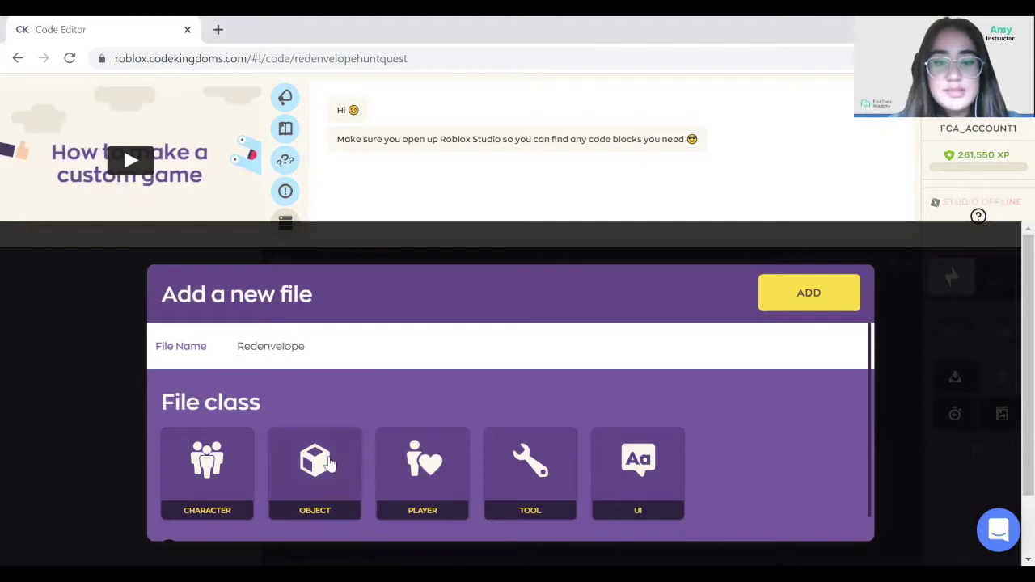
scroll(254, 509, "down", 1)
left_click(177, 523)
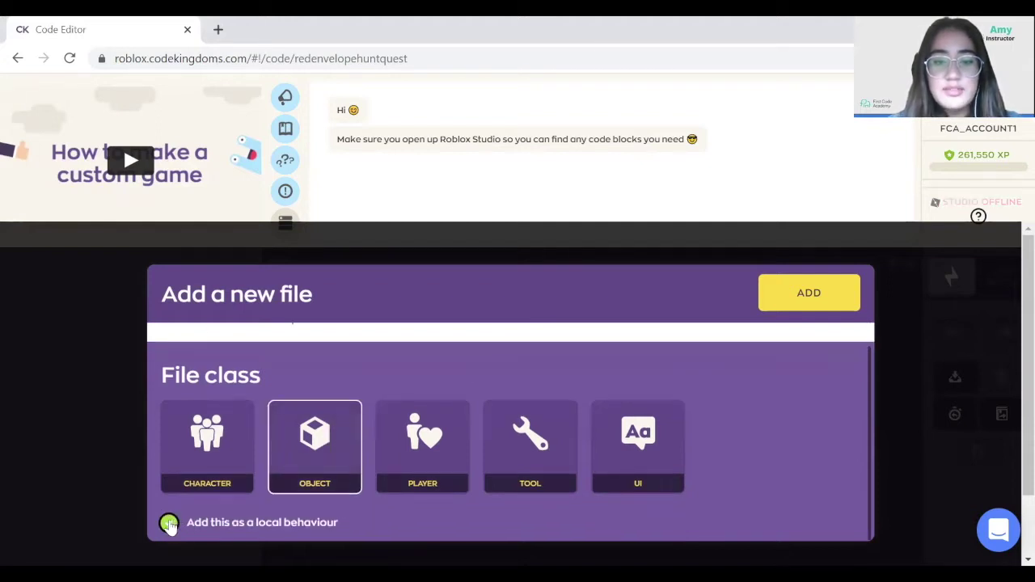
left_click(780, 298)
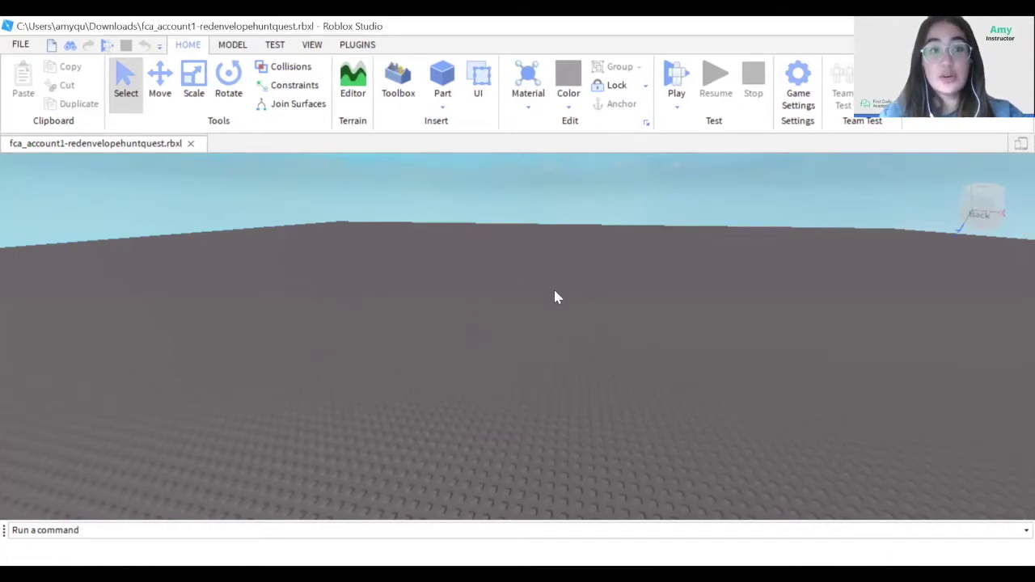
- Insert a block part on the baseplate and move it closer to the camera
left_click(447, 86)
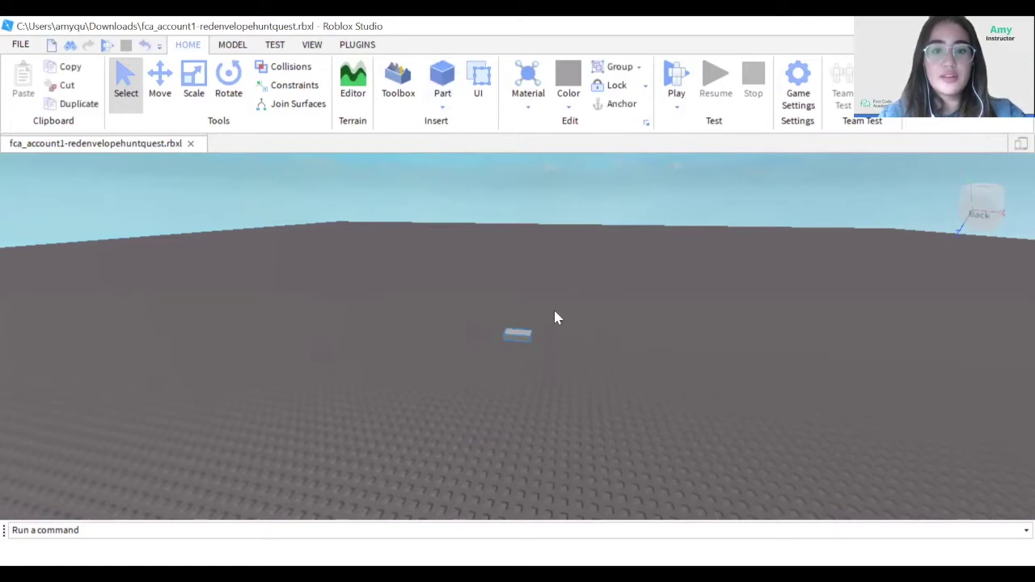
scroll(555, 317, "up", 3)
left_click_drag(428, 412, 412, 344)
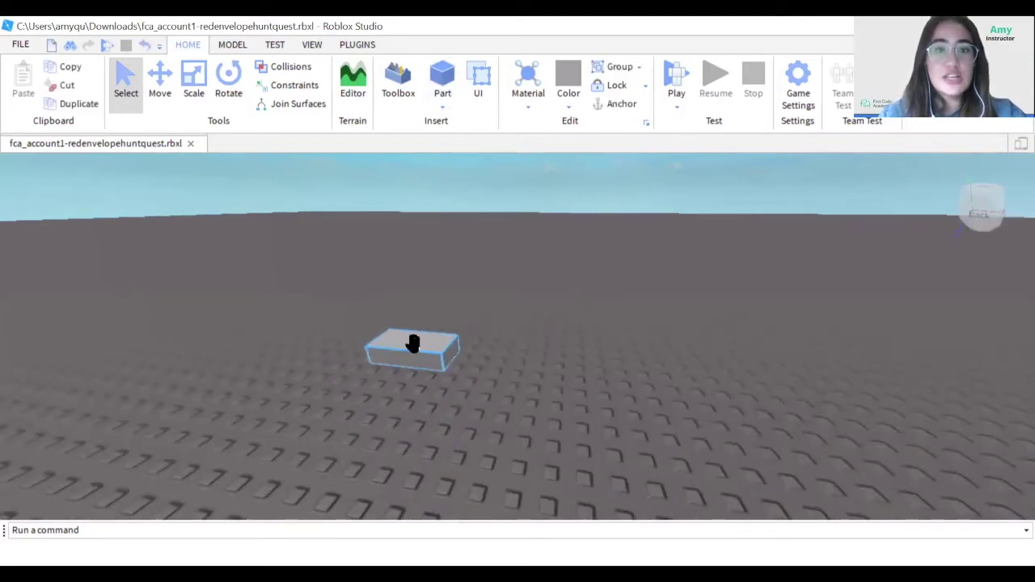
- Set the block's material to Concrete and its color to a dark olive grey
left_click(526, 97)
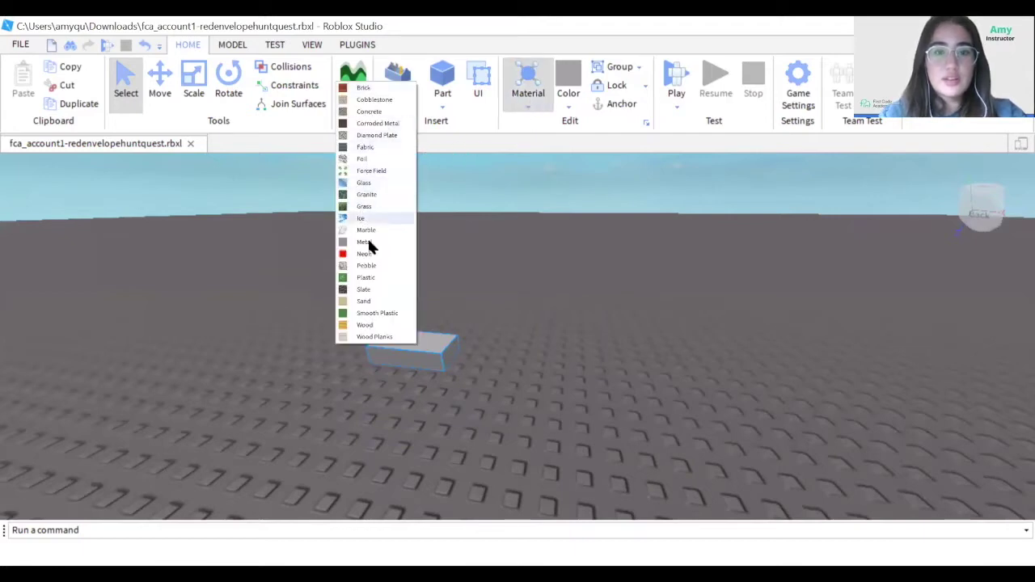
left_click(370, 111)
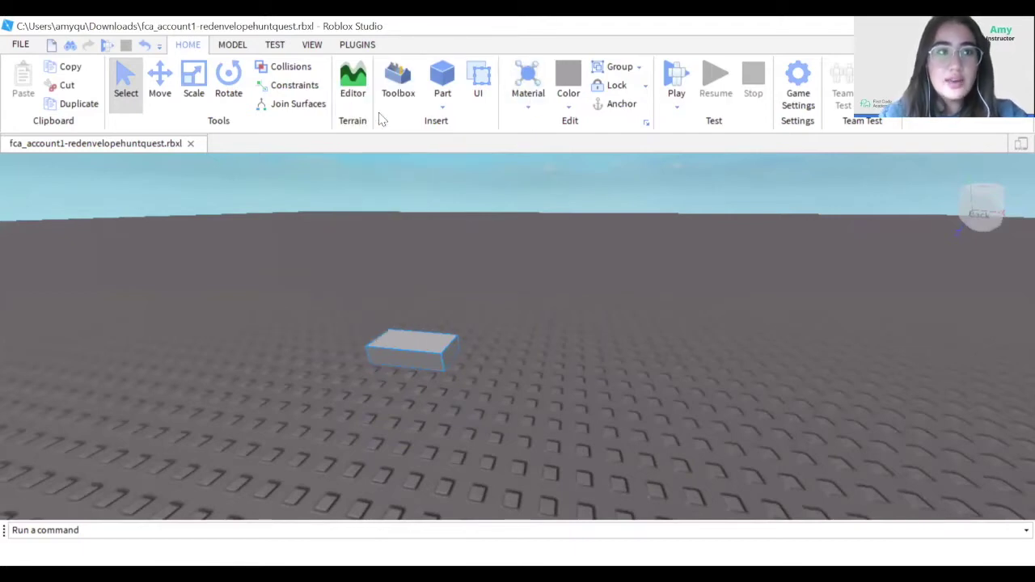
left_click(568, 81)
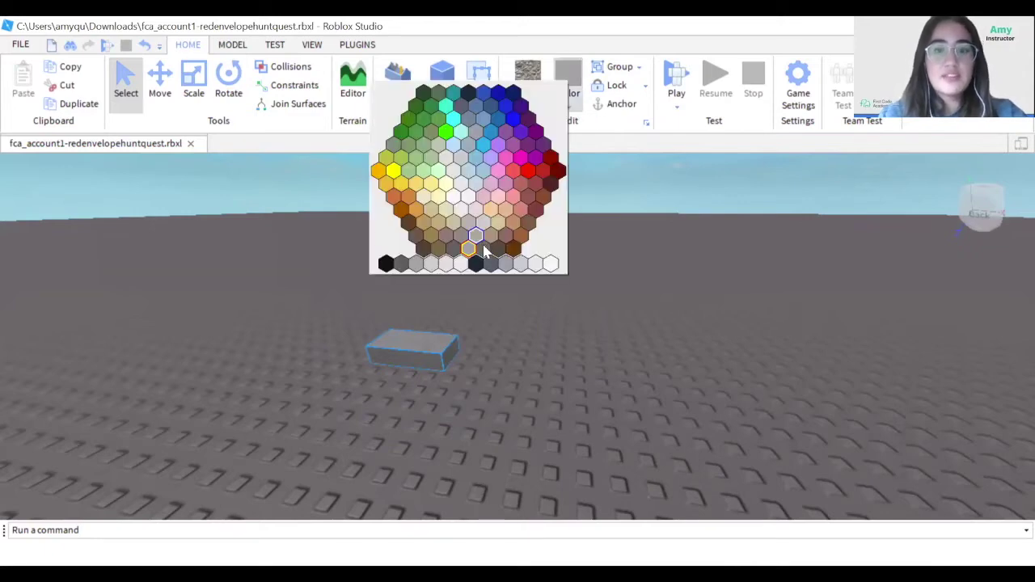
left_click(483, 251)
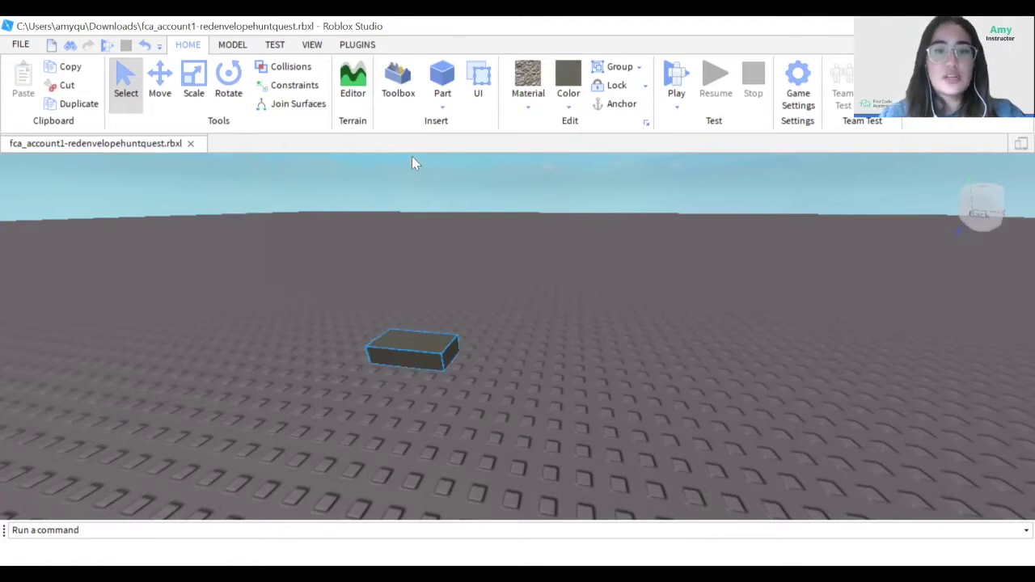
- Scale the block lengthwise and depthwise into a wide, flat ground slab, keeping its thickness
left_click(194, 94)
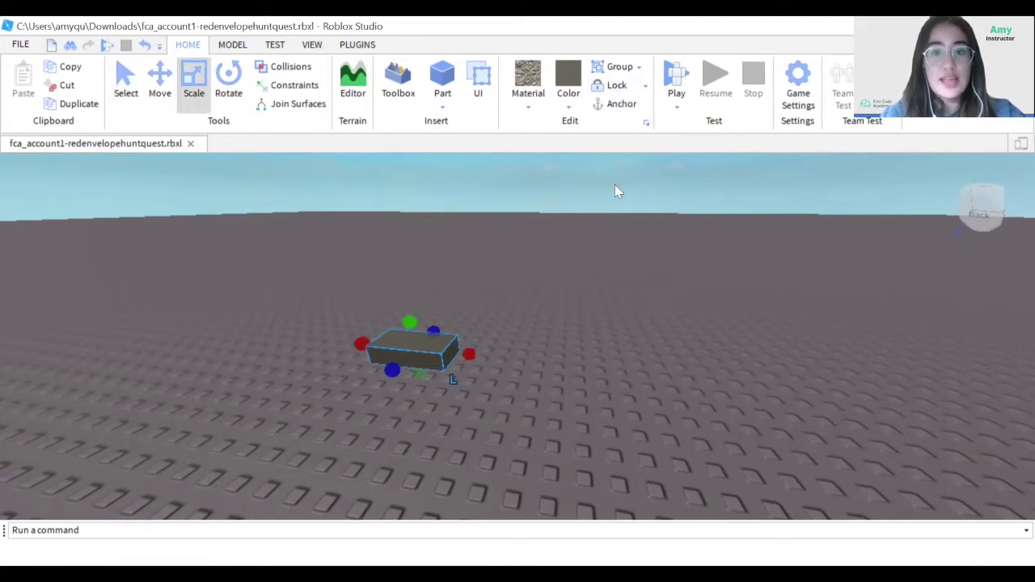
left_click_drag(361, 347, 194, 295)
right_click_drag(595, 392, 596, 397)
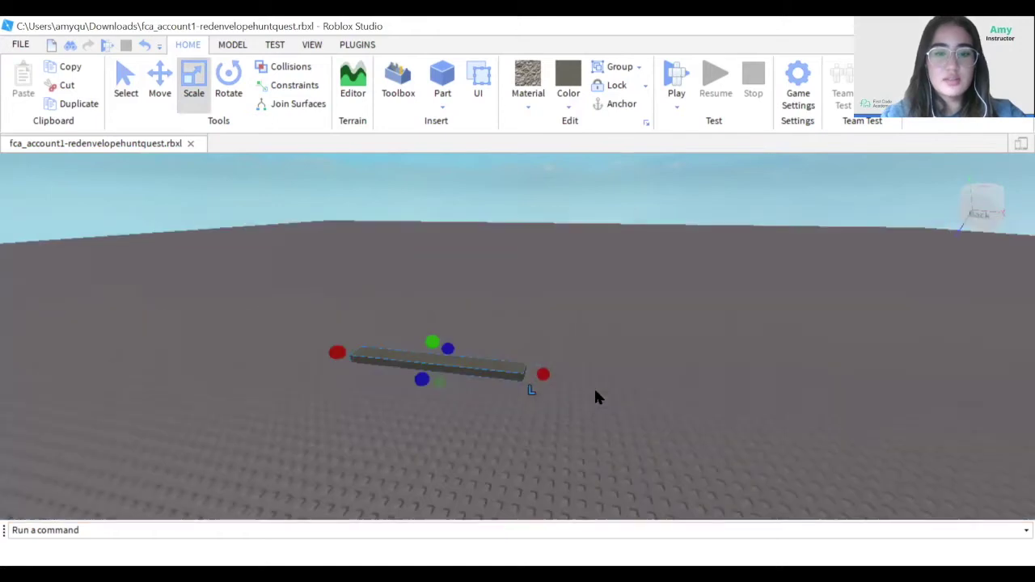
left_click_drag(543, 371, 1002, 452)
left_click_drag(603, 402, 608, 502)
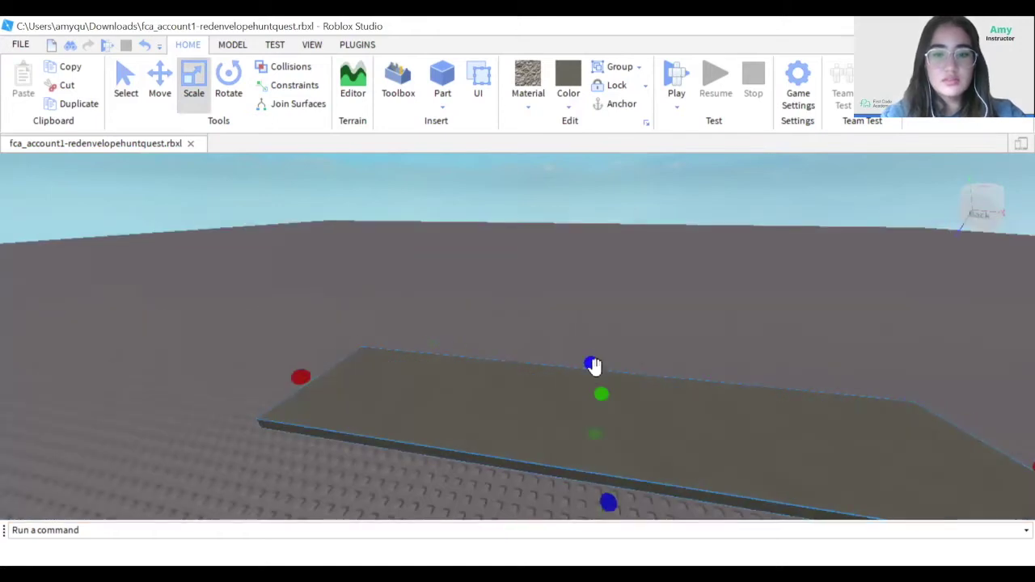
left_click_drag(591, 365, 591, 229)
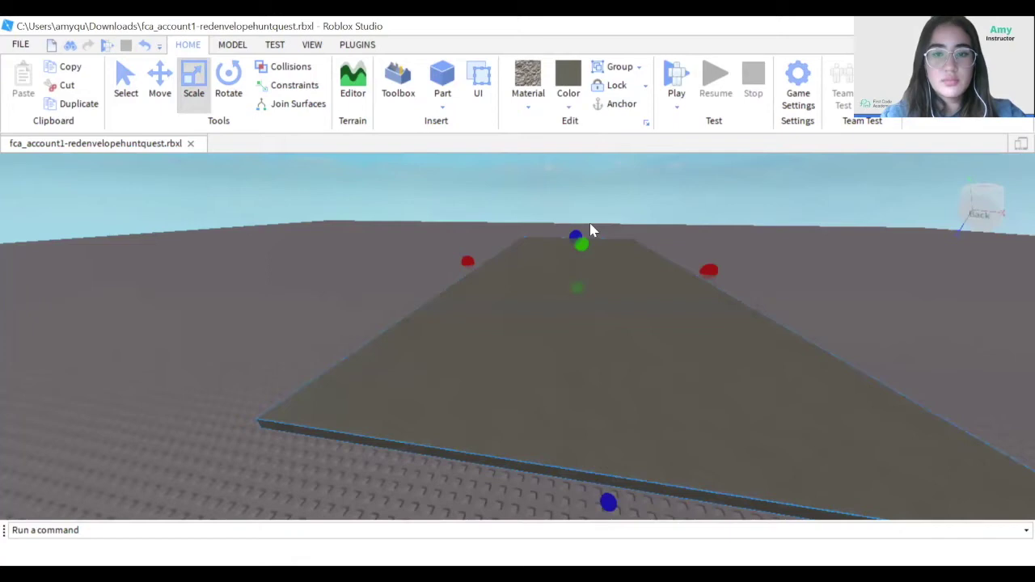
- Enlarge the ground slab further in width and depth so it reaches the side and far edges of the baseplate
scroll(589, 224, "down", 3)
right_click_drag(589, 224, 772, 313)
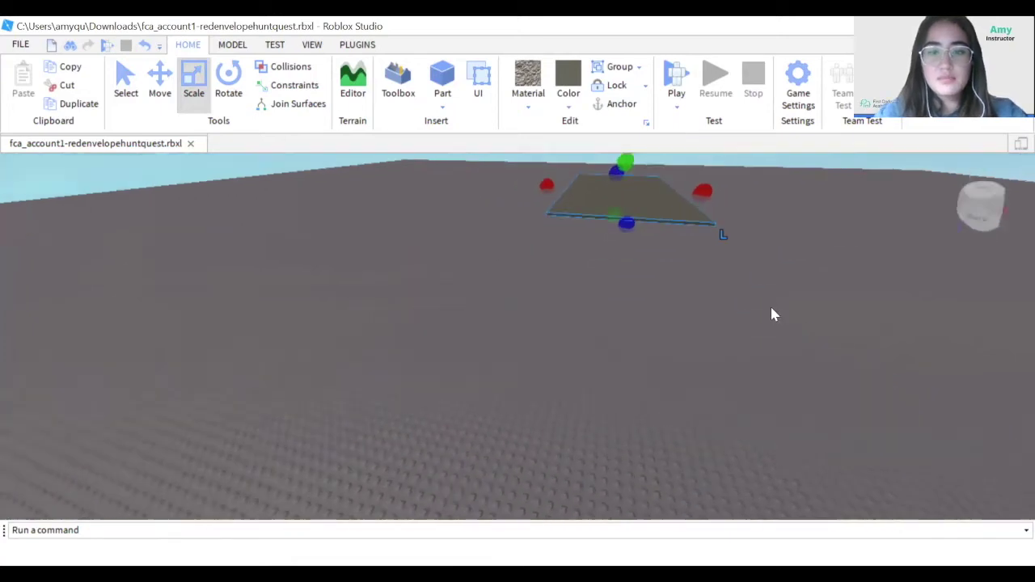
scroll(772, 314, "up", 6)
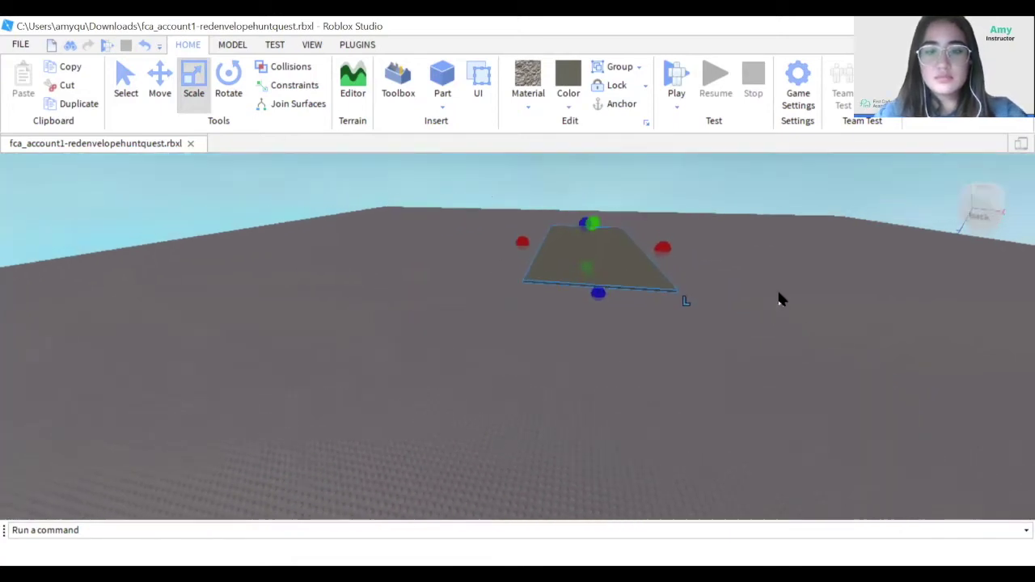
left_click_drag(507, 298, 261, 235)
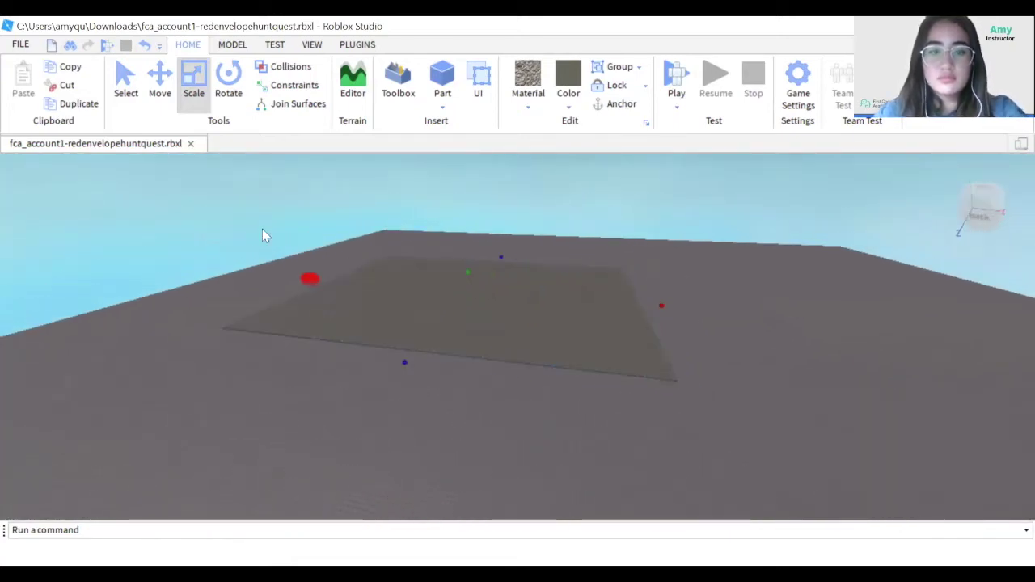
left_click_drag(310, 278, 202, 243)
left_click_drag(454, 252, 491, 225)
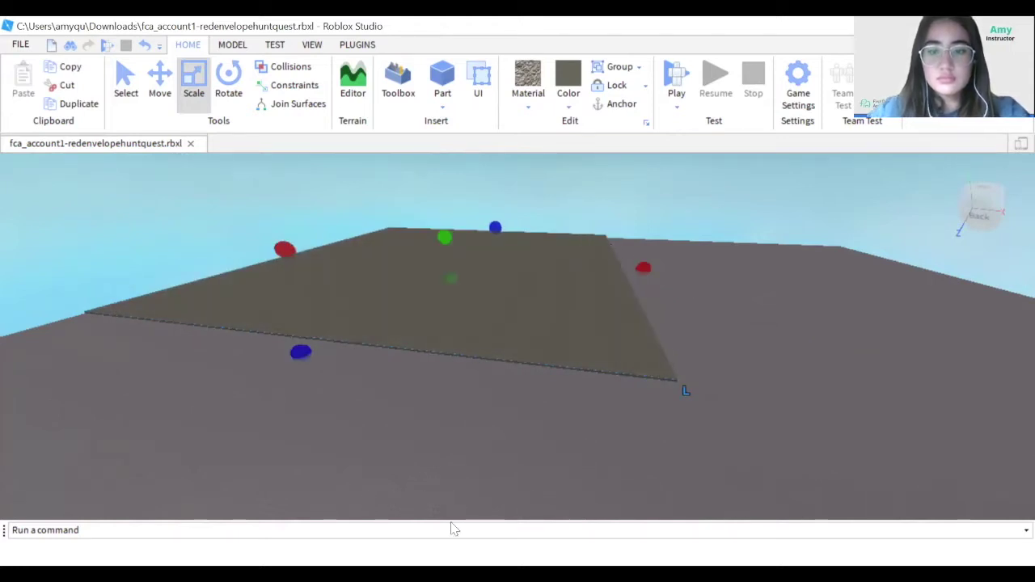
- Extend the ground slab's width to the remaining side edge of the baseplate
left_click_drag(645, 267, 946, 305)
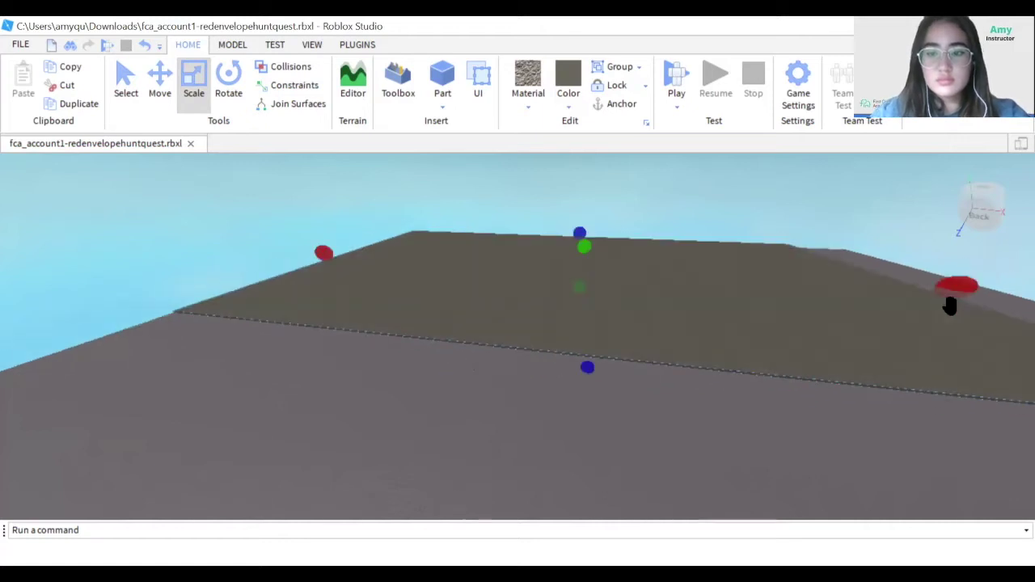
scroll(950, 306, "down", 3)
key("d")
key("e")
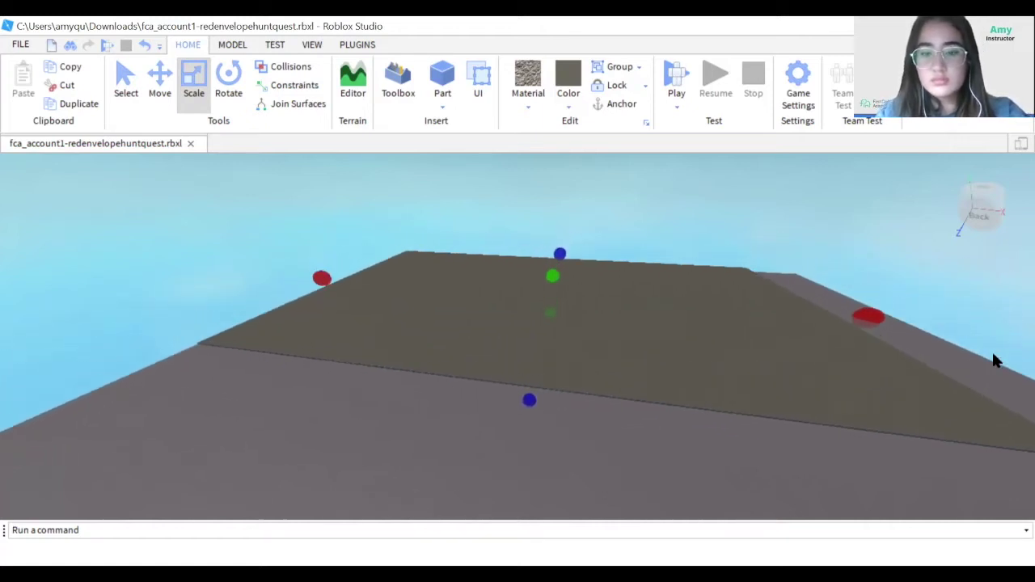
key("e")
key("d")
key("s")
left_click_drag(762, 375, 777, 380)
scroll(777, 379, "down", 5)
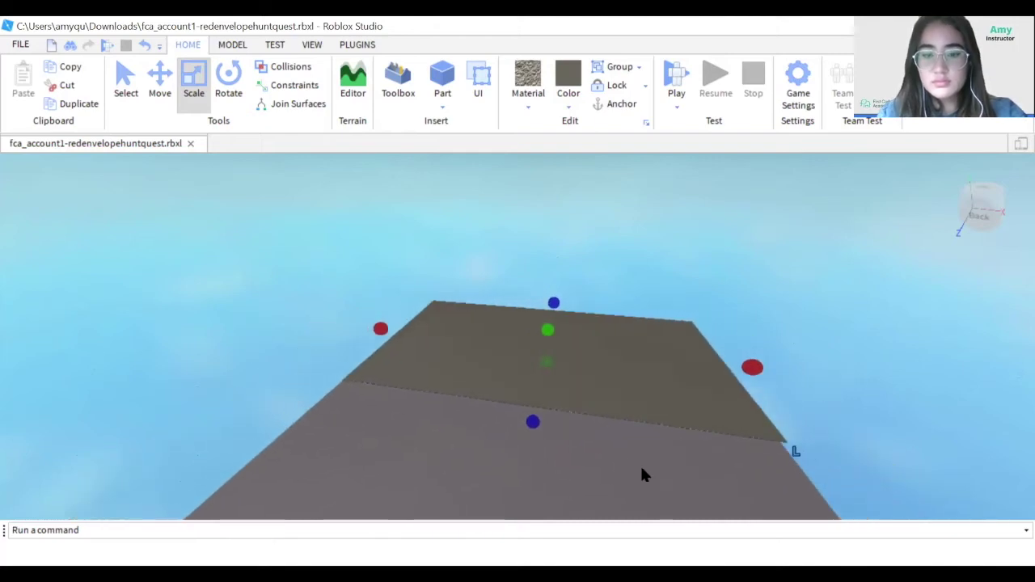
- Extend the ground slab to the baseplate's near edge so it covers the whole plate, and anchor it
scroll(678, 464, "down", 5)
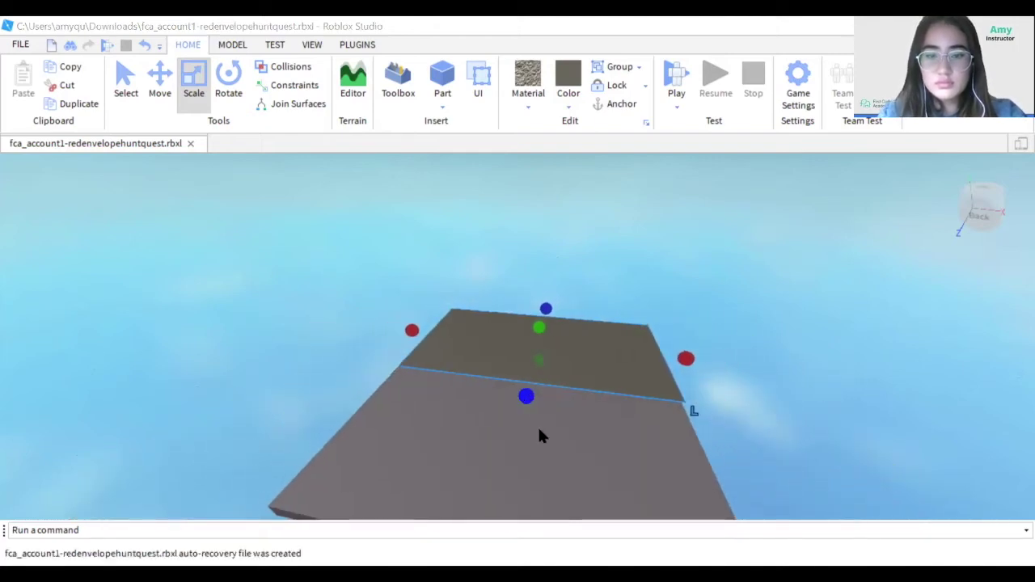
left_click_drag(526, 395, 509, 530)
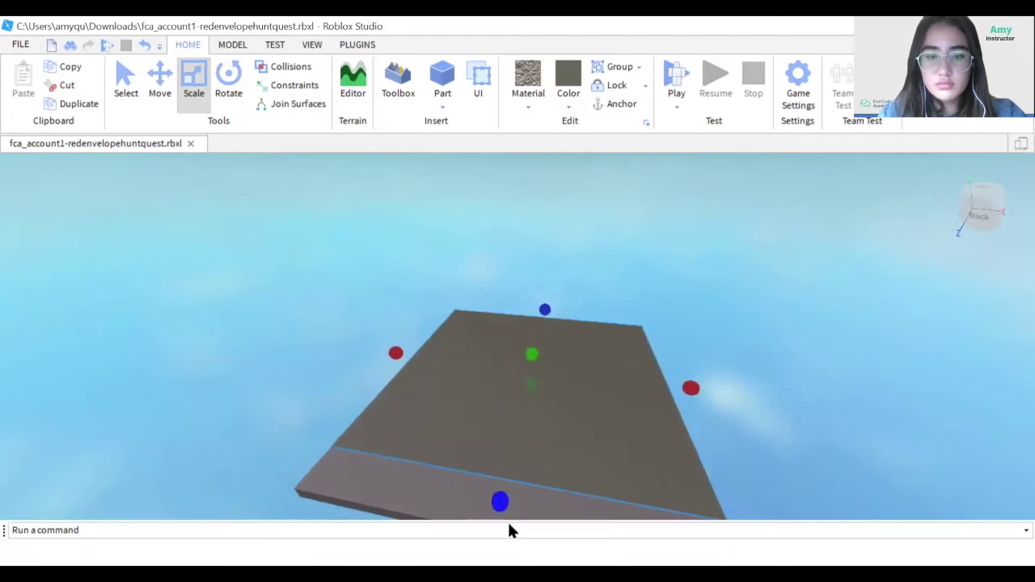
key("s")
left_click_drag(482, 466, 467, 491)
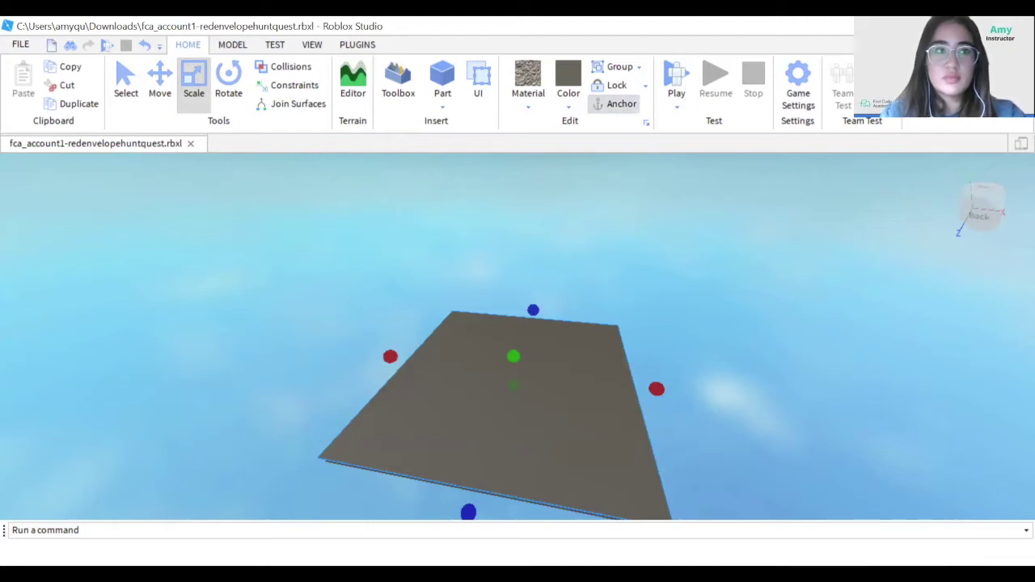
left_click(634, 259)
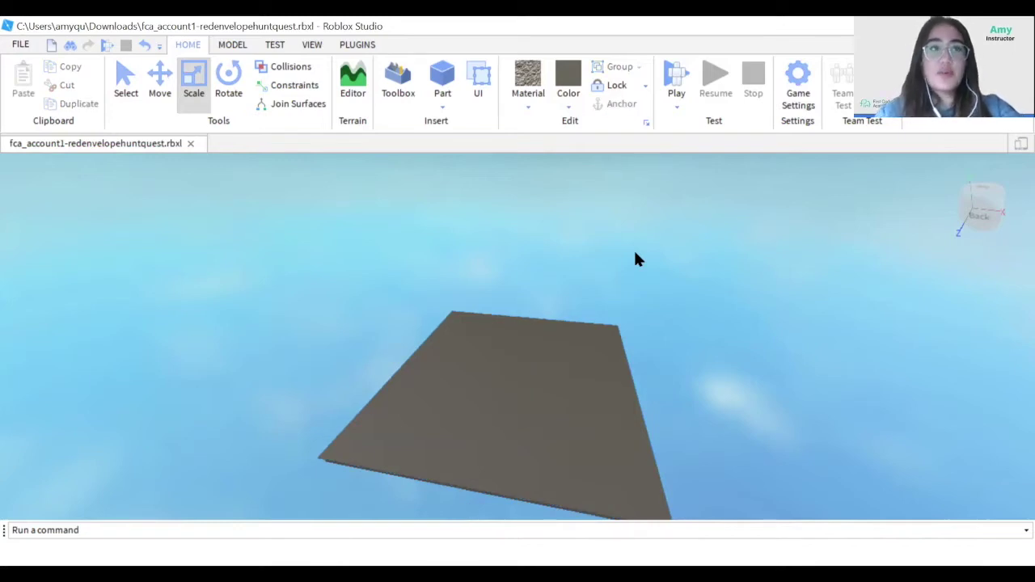
- Search the model library for "coffee shop" and insert a coffee shop building
left_click(395, 93)
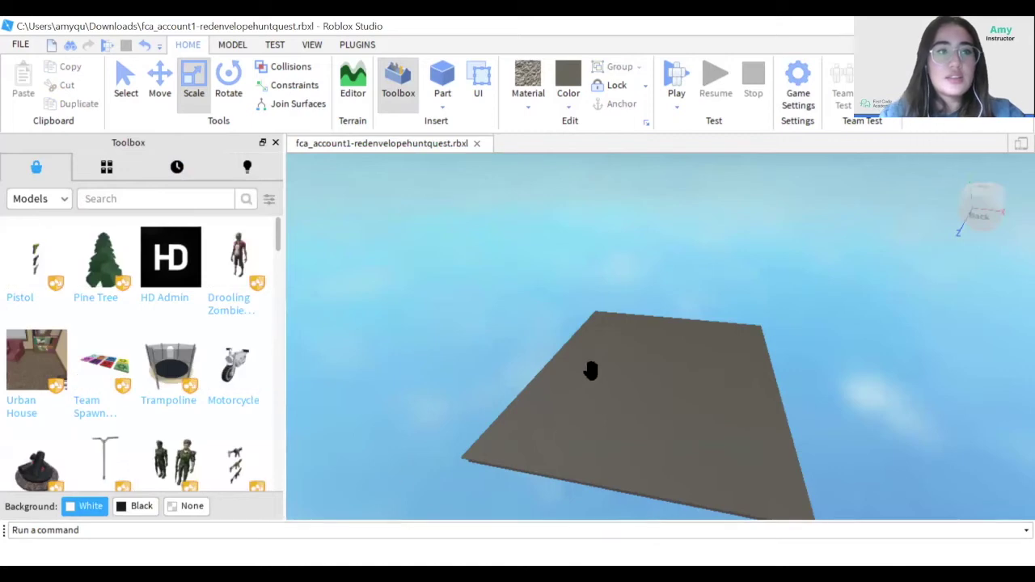
left_click(180, 198)
type("ciff")
key("BackSpace")
key("BackSpace")
key("BackSpace")
key("BackSpace")
type("coffee")
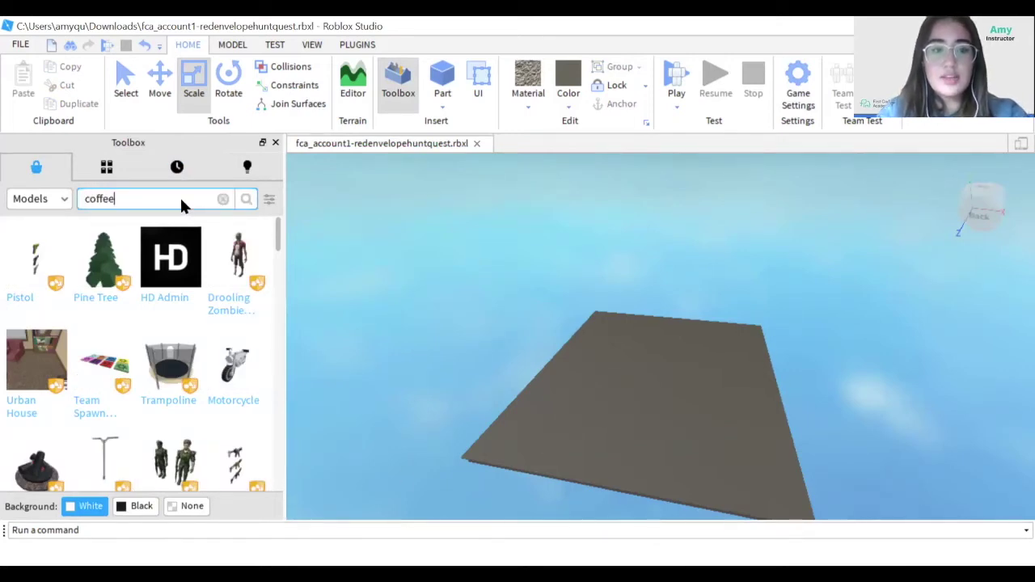
type(" shop")
key("Return")
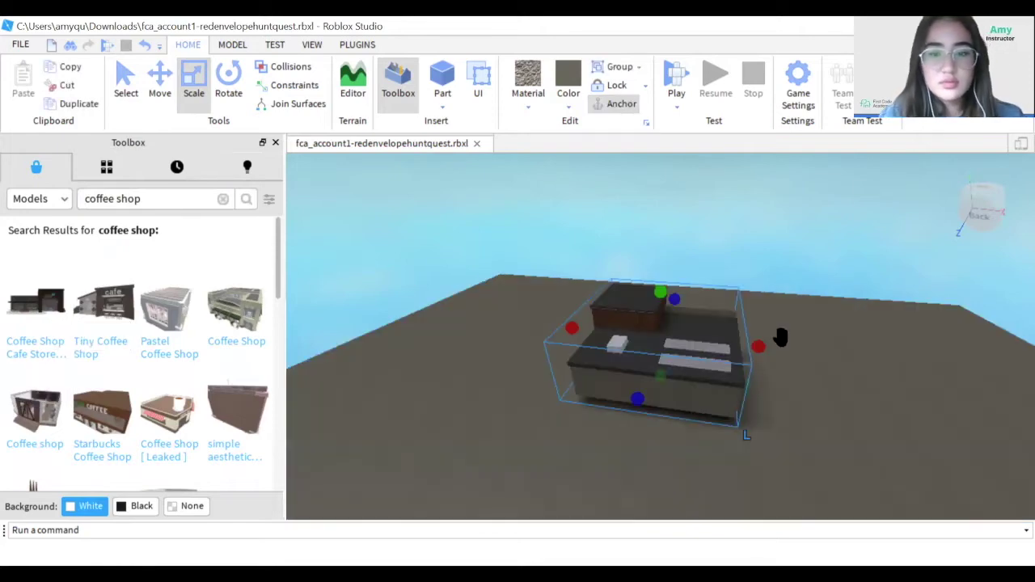
- Move the coffee shop to the far-left corner of the ground and rotate it so its front faces the ground's centre
left_click(816, 388)
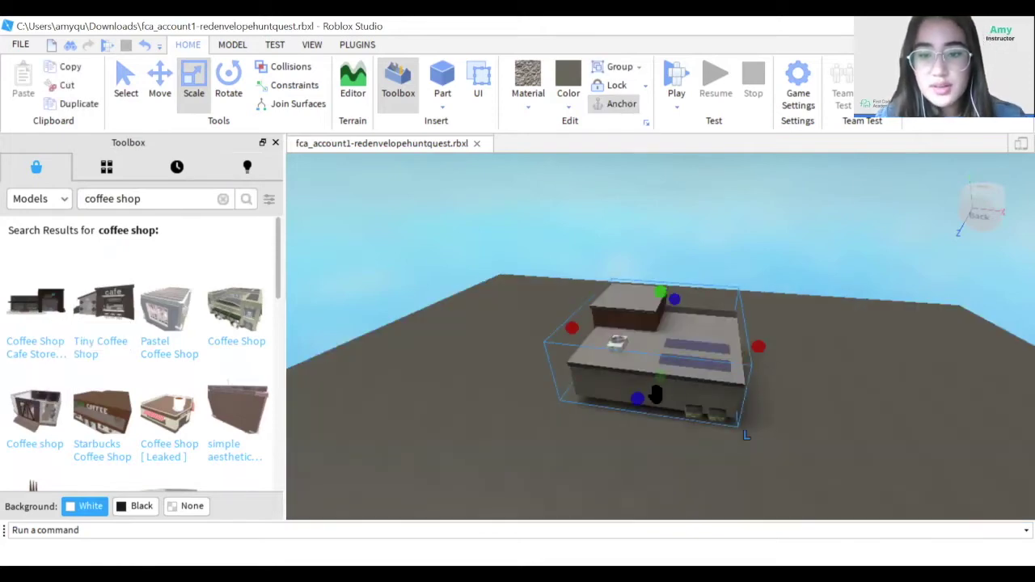
left_click_drag(631, 397, 482, 351)
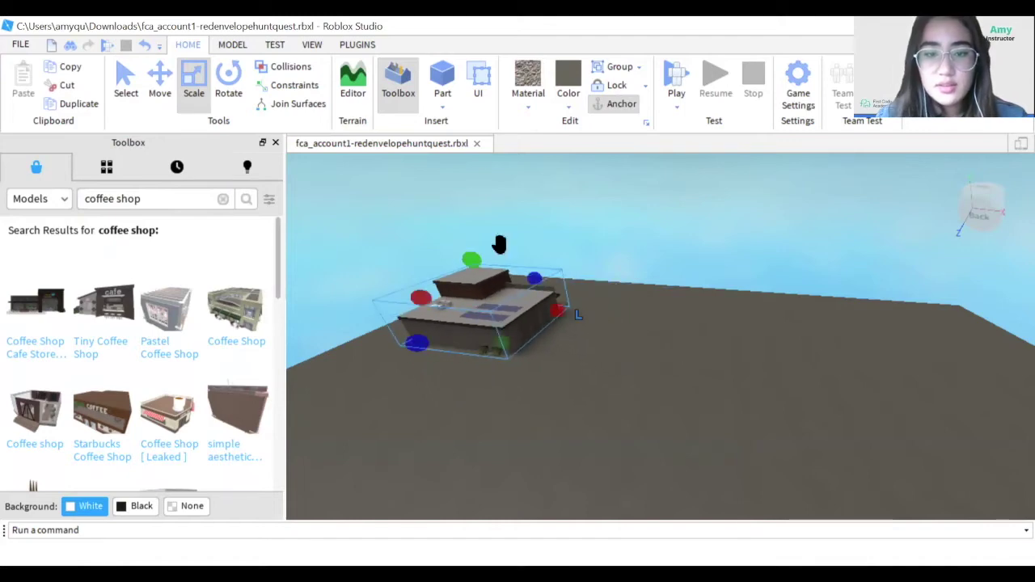
left_click(227, 76)
left_click_drag(525, 325, 533, 425)
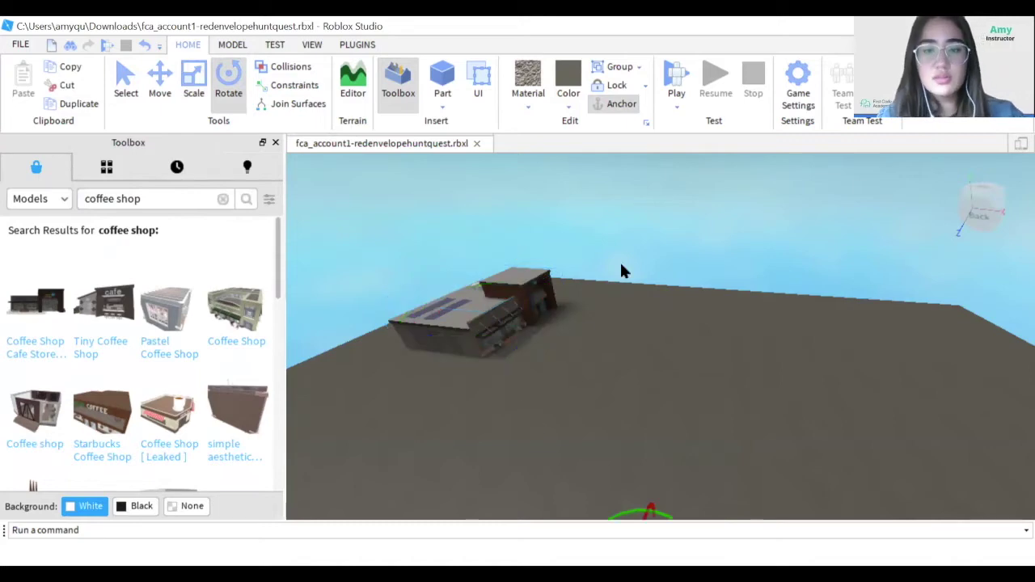
left_click(617, 236)
scroll(616, 236, "down", 3)
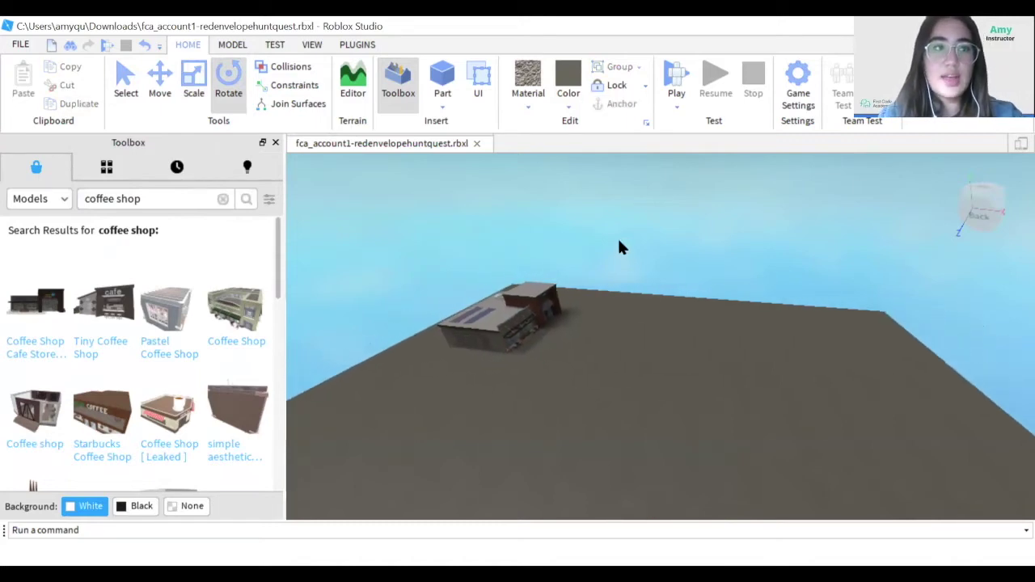
- Search the model library for "domino's pizza" and browse the results for a restaurant building
left_click(155, 198)
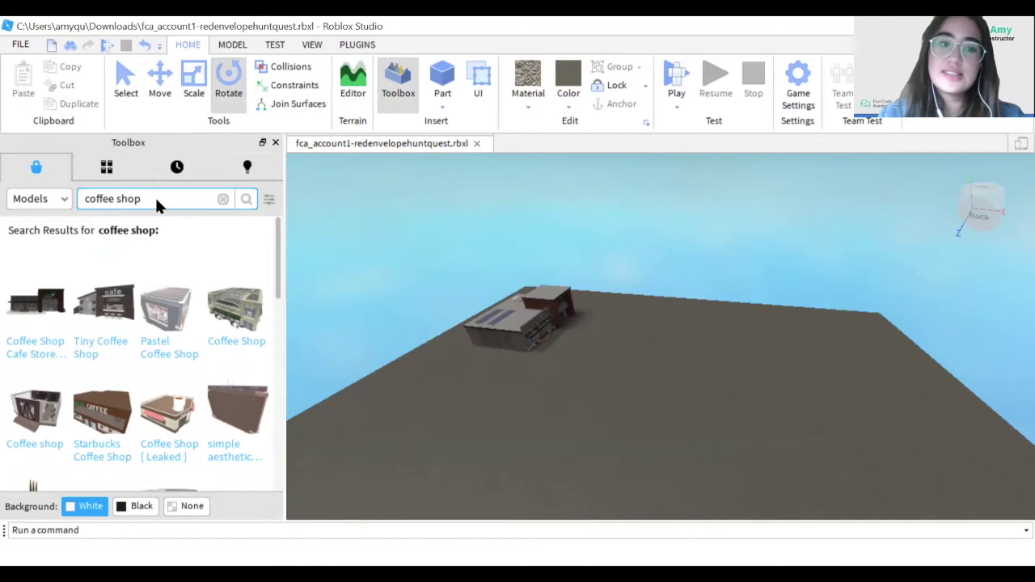
key("BackSpace")
key("BackSpace")
key("BackSpace")
key("BackSpace")
key("BackSpace")
key("BackSpace")
key("BackSpace")
key("BackSpace")
key("BackSpace")
key("BackSpace")
key("BackSpace")
type("domino's pizza")
key("Return")
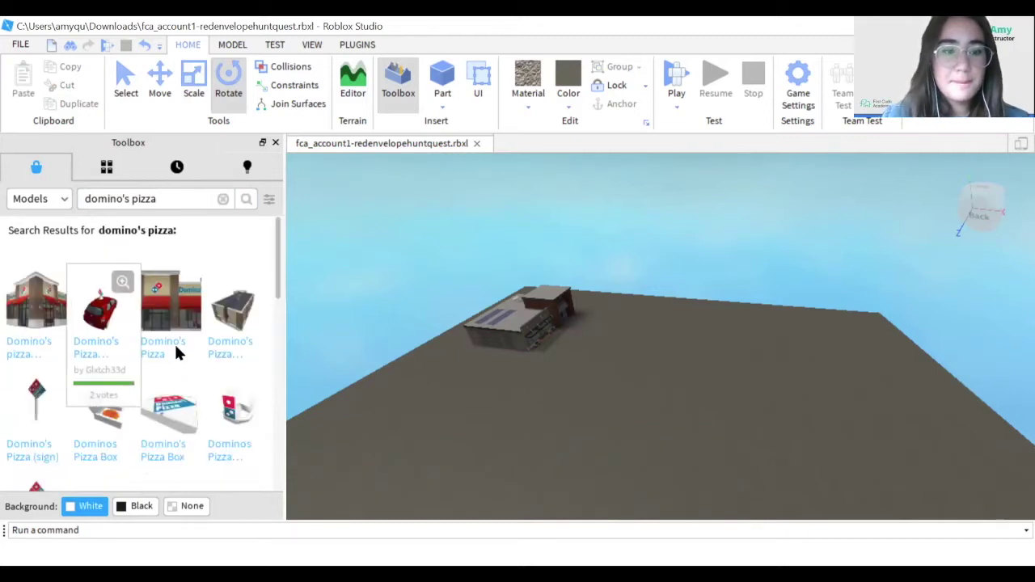
scroll(233, 341, "down", 3)
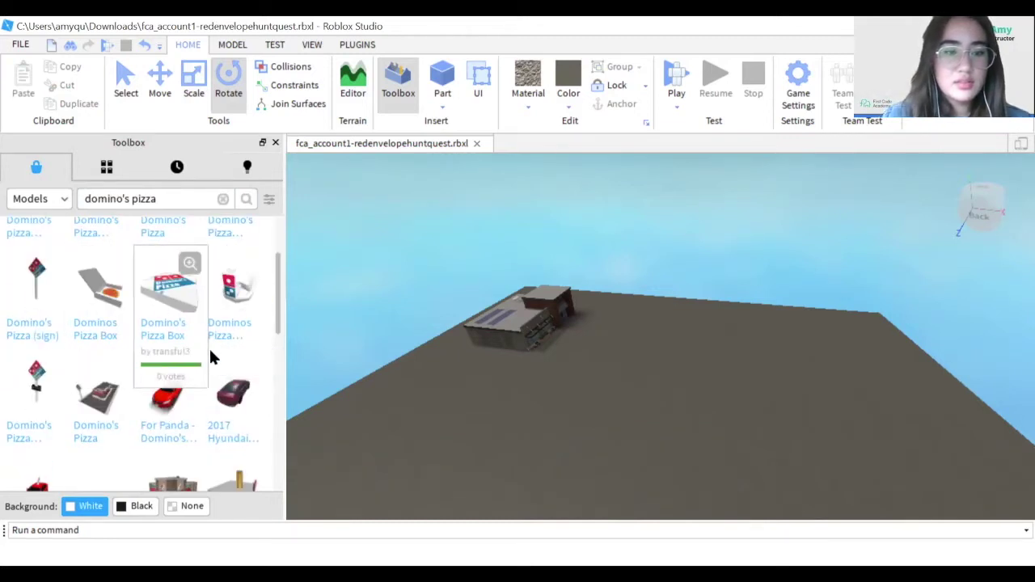
- Refine the model search to "domino's pizza build" and insert a Domino's building
left_click(160, 199)
type("by natha")
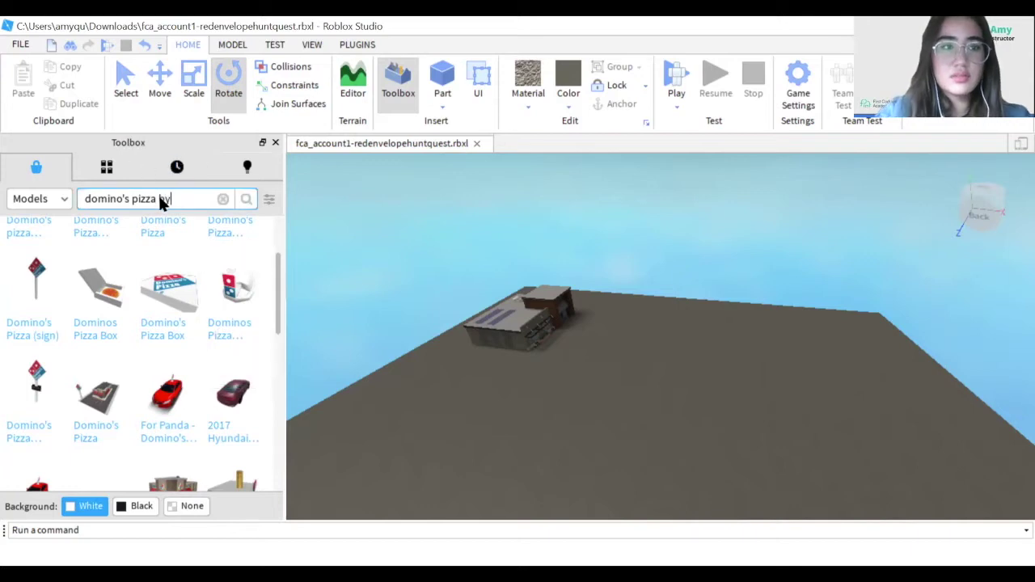
type("n")
key("Return")
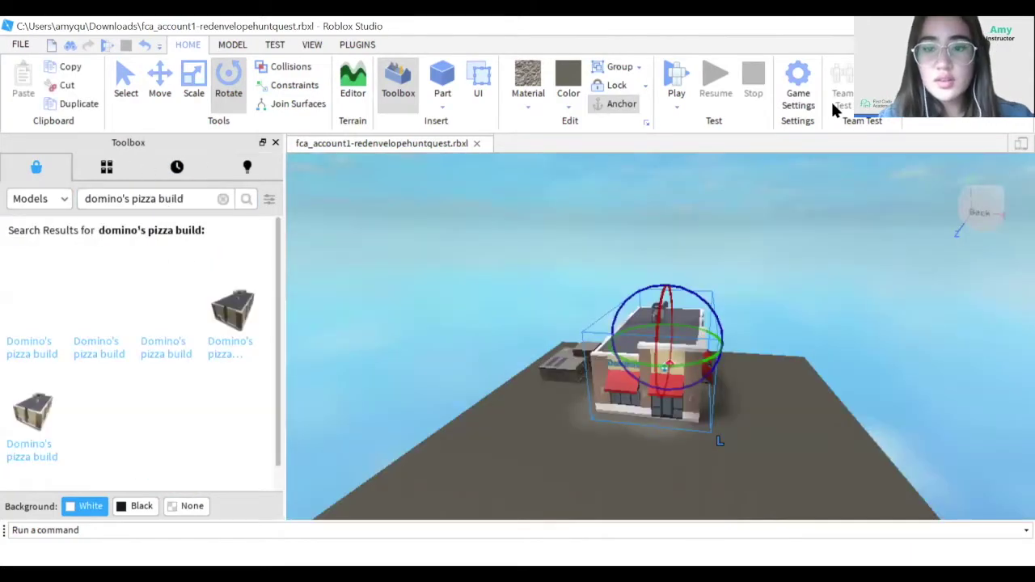
- Move the Domino's building to the right edge of the ground, across from the coffee shop
key("ctrl+1")
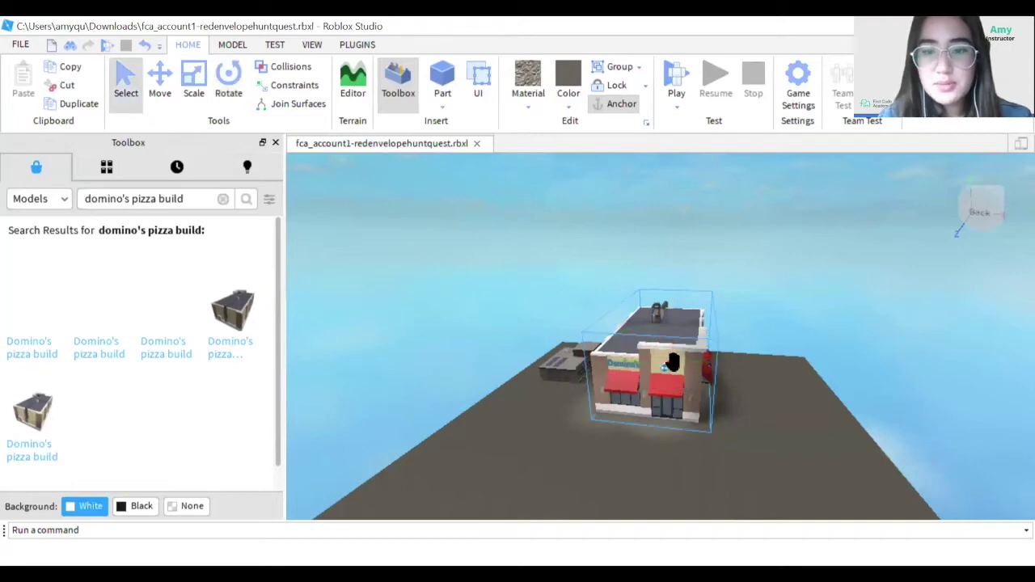
left_click_drag(727, 374, 830, 435)
left_click(682, 478)
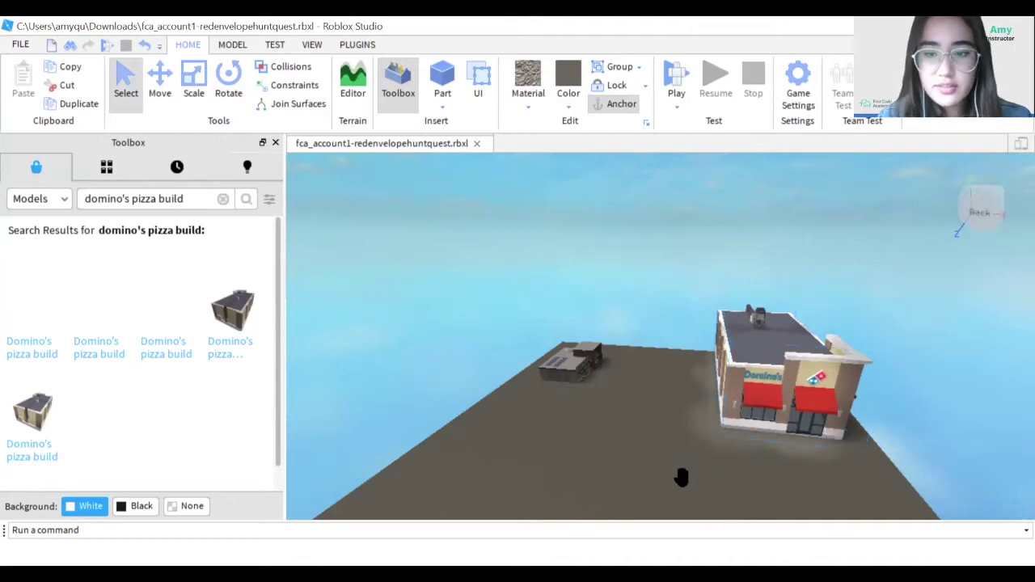
key("d")
key("d")
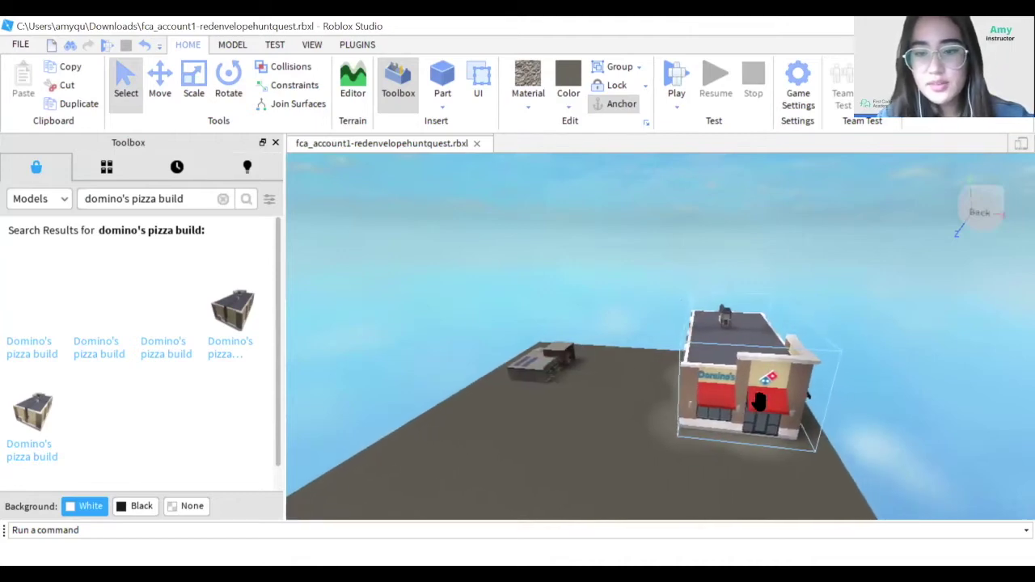
left_click(758, 296)
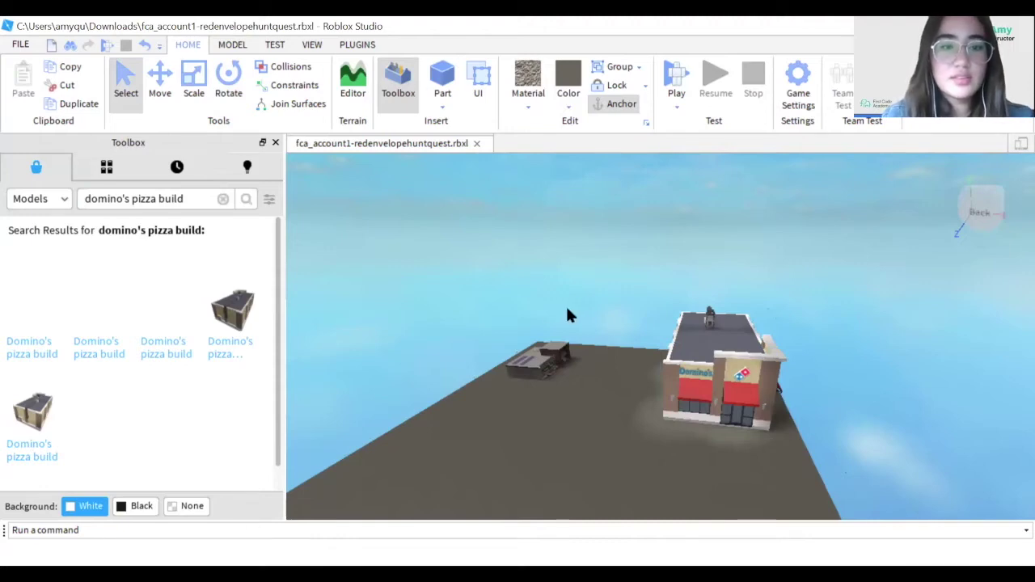
- Search the model library for "farine bakery shop", insert the bakery and place it in front of the coffee shop along the left edge
left_click(186, 199)
key("BackSpace")
key("BackSpace")
key("BackSpace")
key("BackSpace")
key("BackSpace")
key("BackSpace")
key("BackSpace")
key("BackSpace")
key("BackSpace")
key("BackSpace")
key("BackSpace")
key("BackSpace")
key("BackSpace")
key("BackSpace")
key("BackSpace")
key("BackSpace")
key("BackSpace")
key("BackSpace")
key("BackSpace")
key("BackSpace")
type("farine")
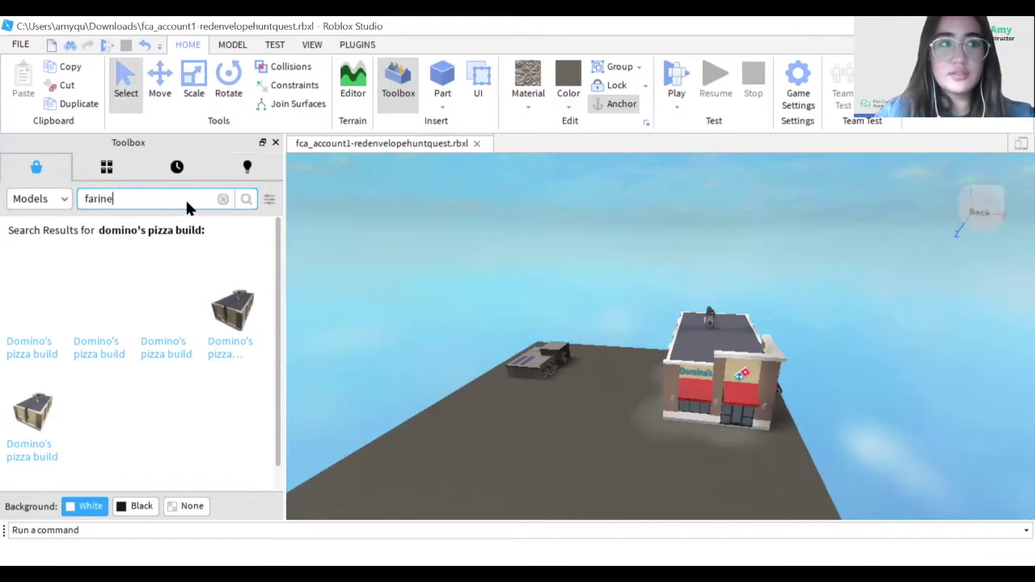
type(" bakery shop")
key("Return")
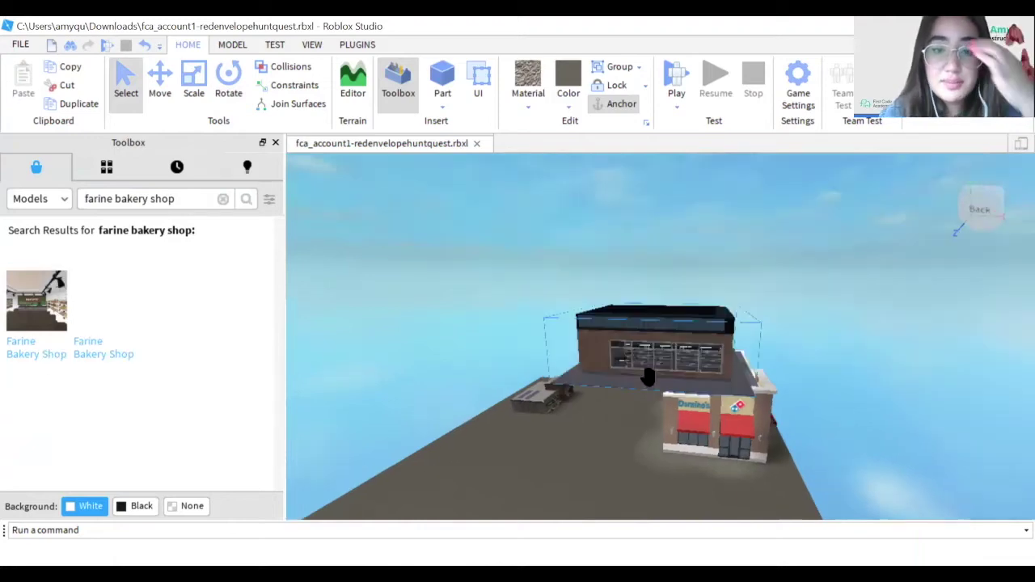
left_click_drag(726, 322, 504, 443)
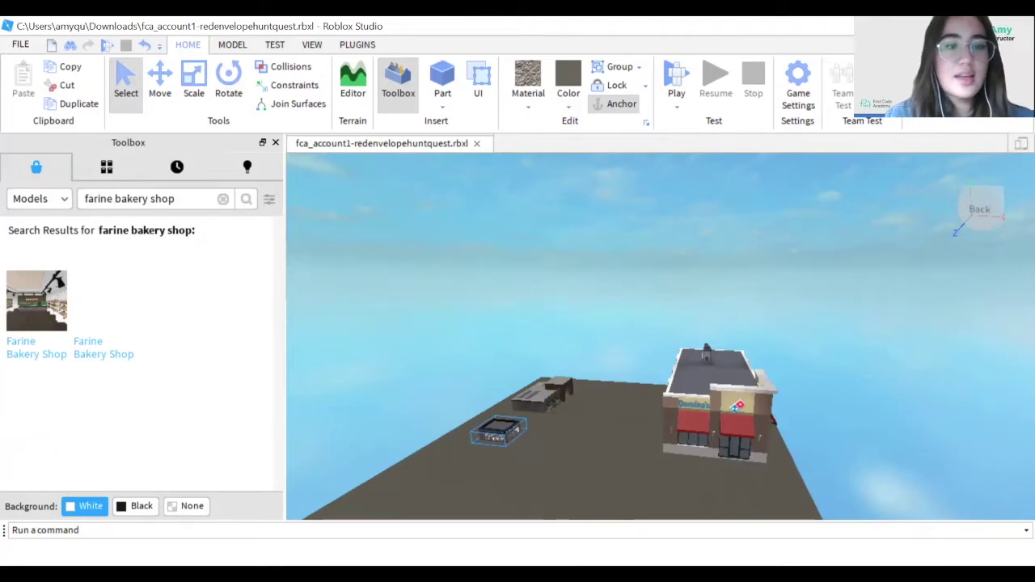
- Search the model library for "realistic library" and insert the Realistic Library building
left_click(223, 198)
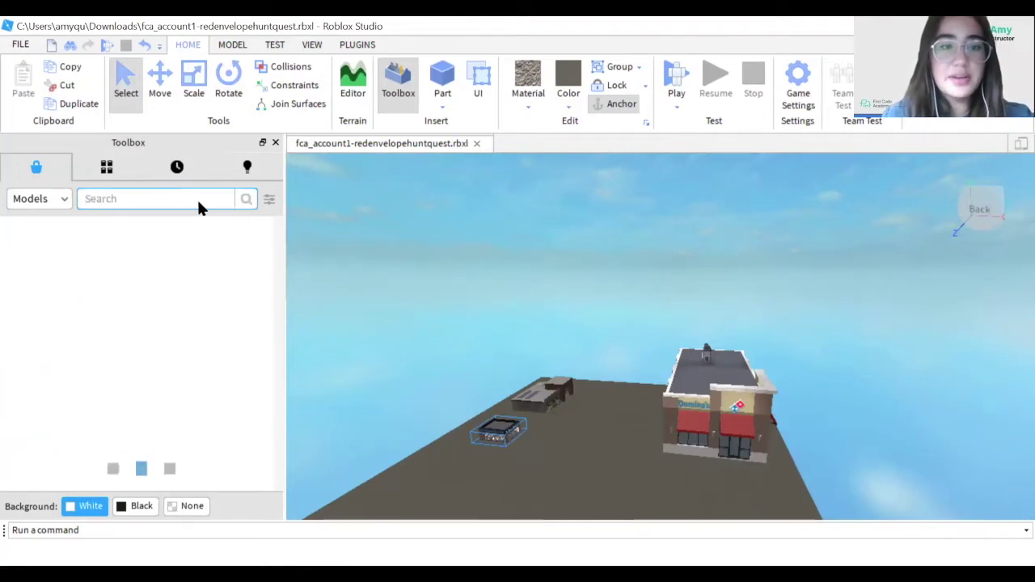
type("realistic library")
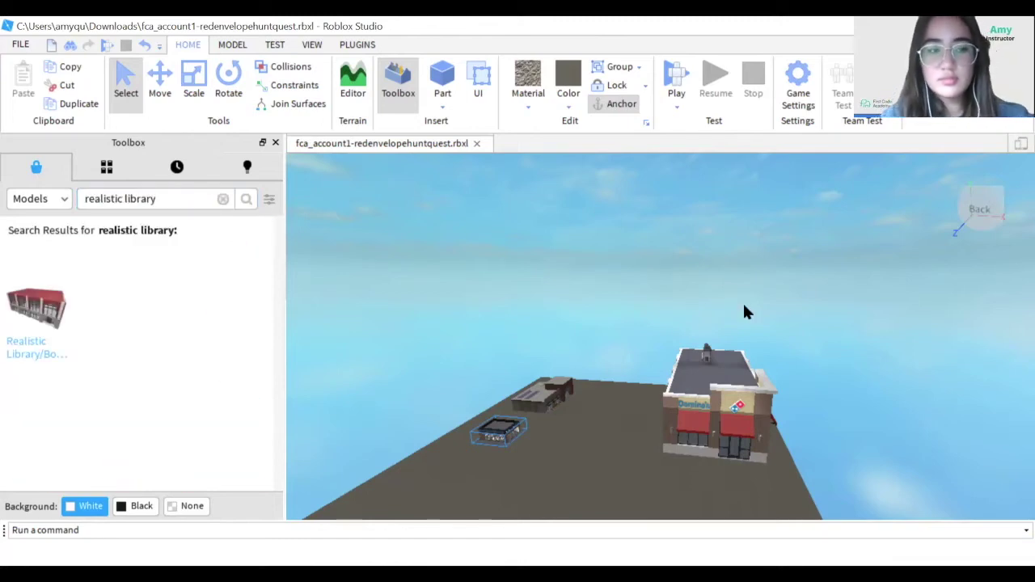
left_click(35, 307)
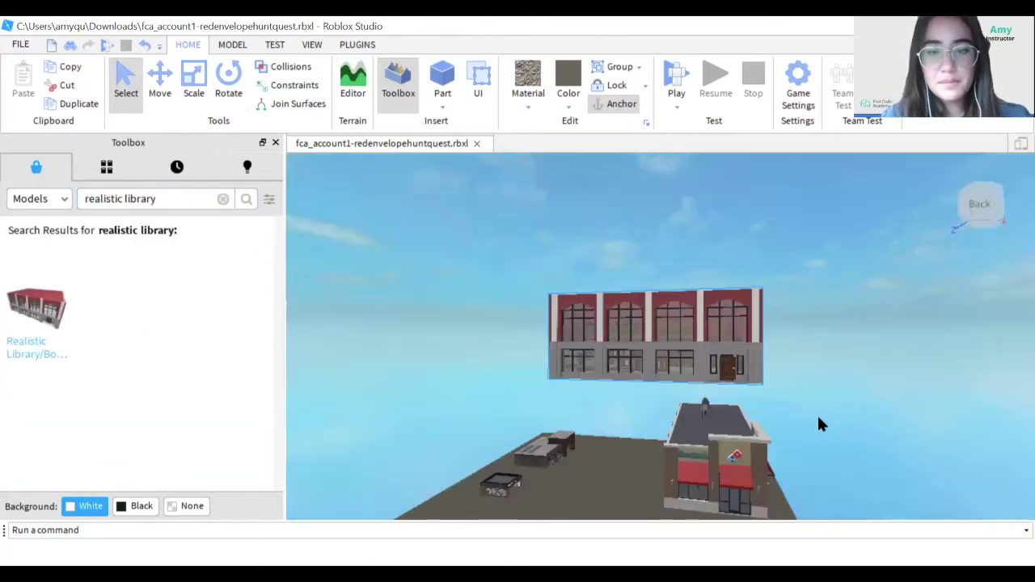
- Place the library building on the ground's left edge, in front of the bakery
scroll(771, 388, "down", 3)
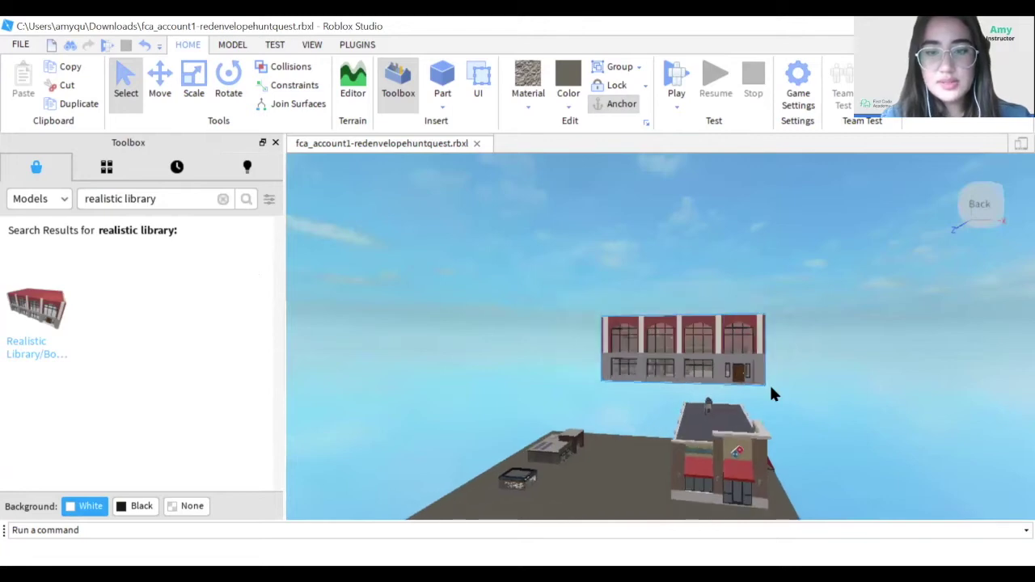
scroll(769, 382, "down", 2)
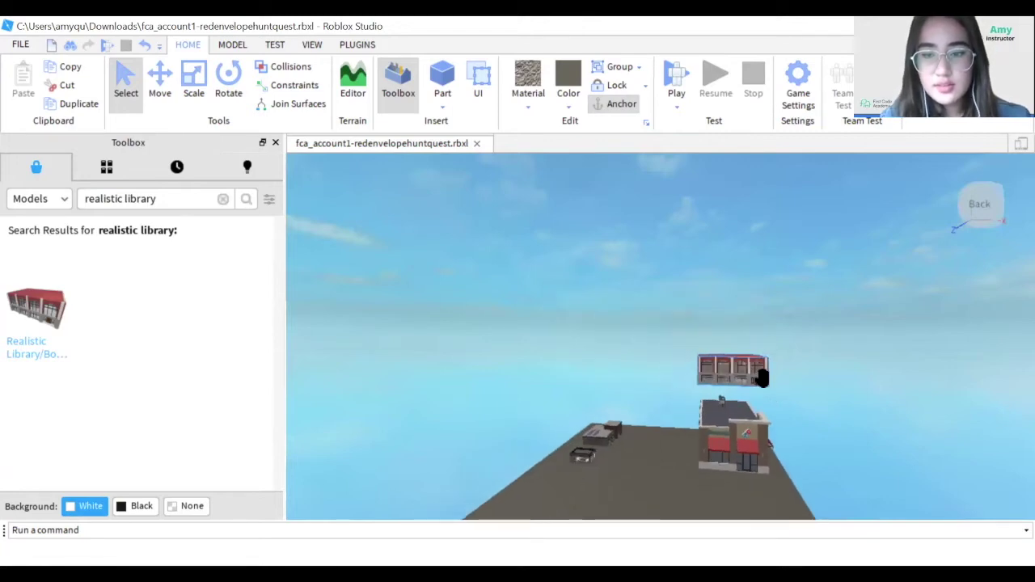
left_click_drag(759, 394, 561, 497)
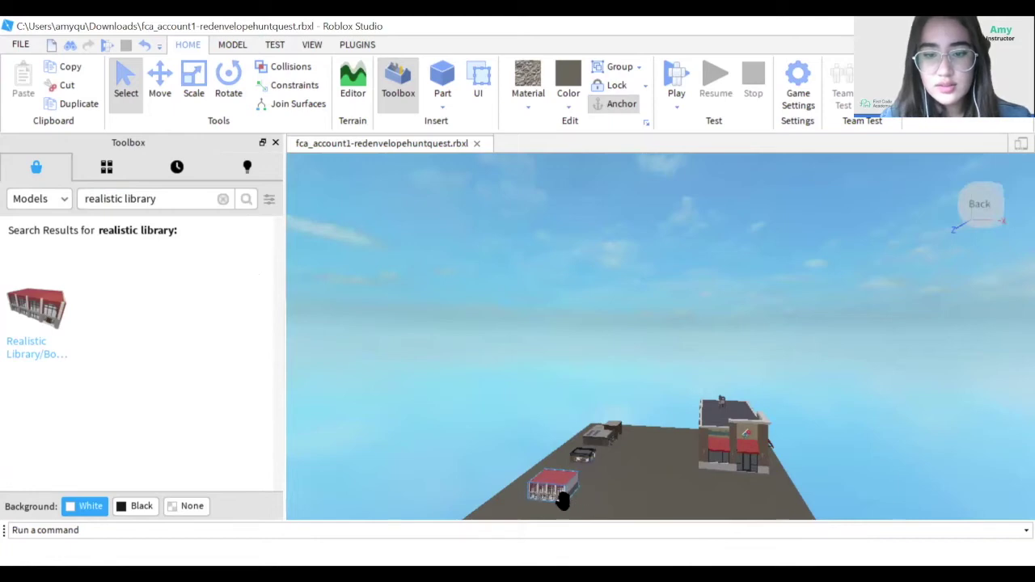
left_click(839, 429)
key("s")
key("d")
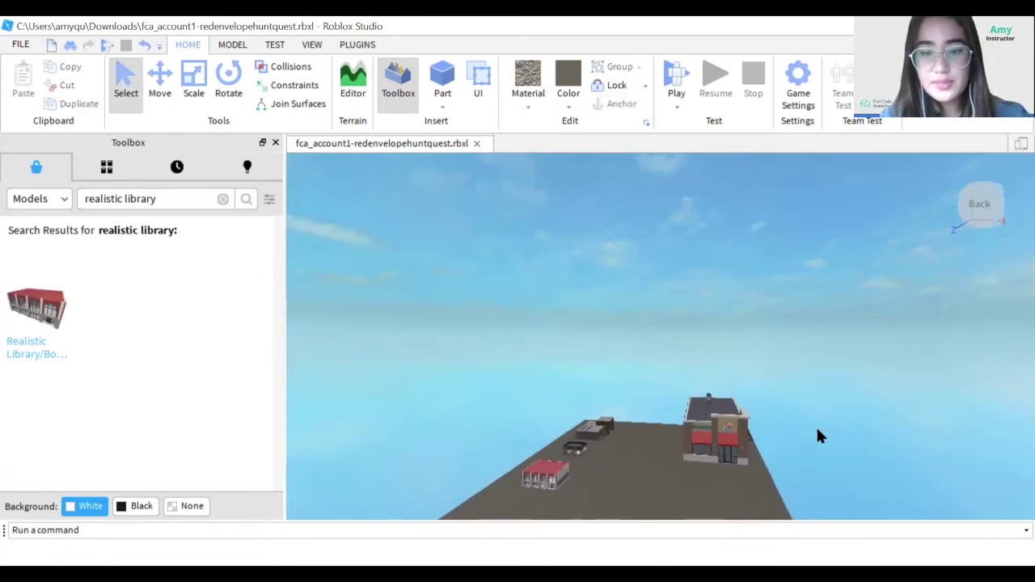
- Rotate the library building on the ground's left edge so its windowed front faces the middle of the ground
scroll(606, 462, "up", 4)
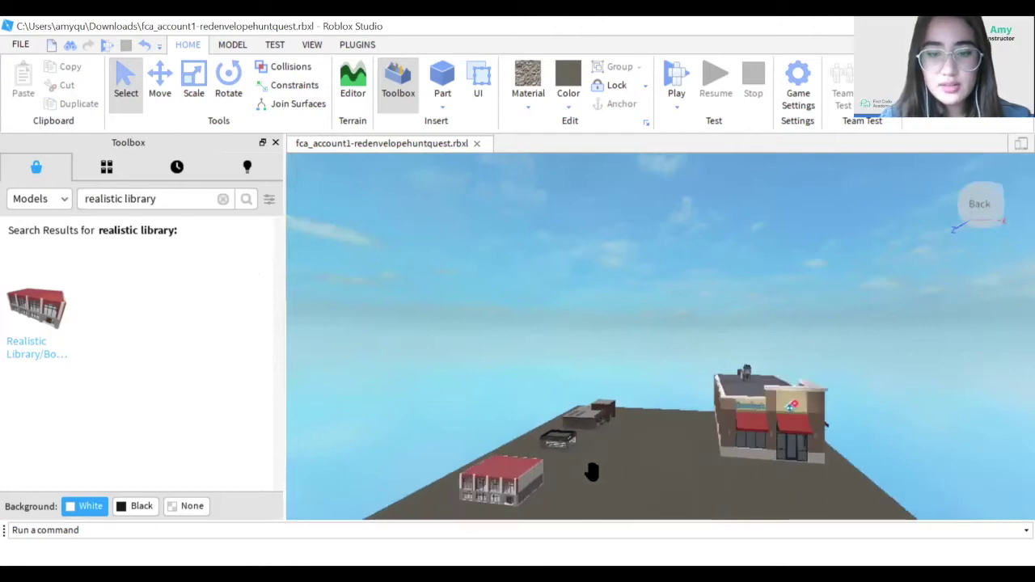
left_click(509, 485)
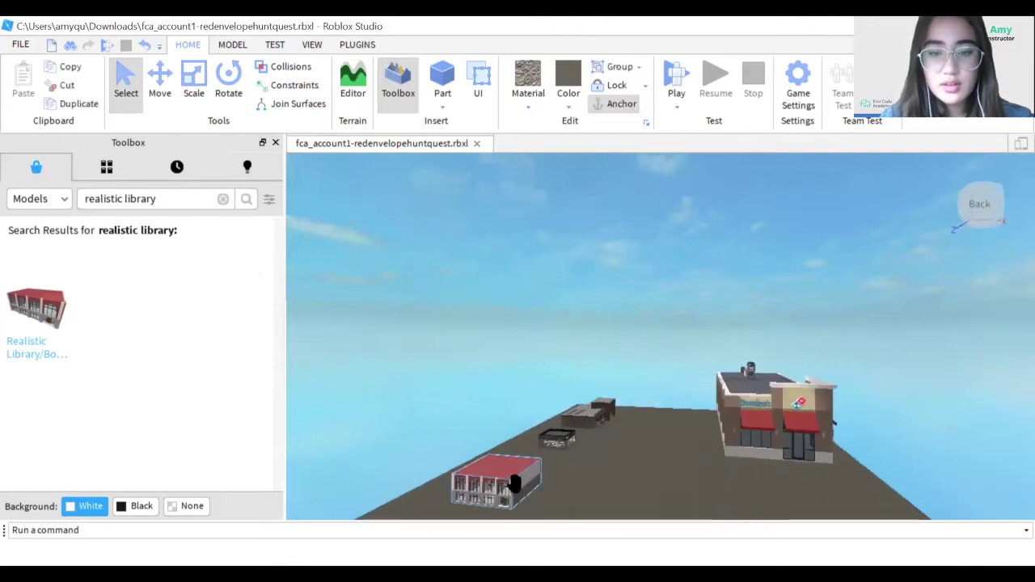
left_click(229, 84)
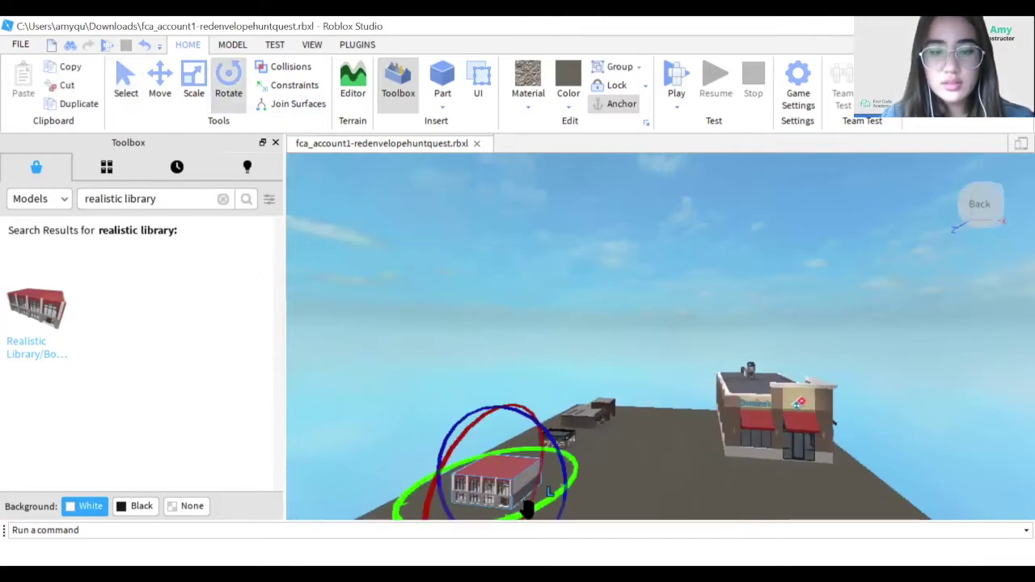
left_click_drag(540, 507, 582, 443)
left_click(453, 375)
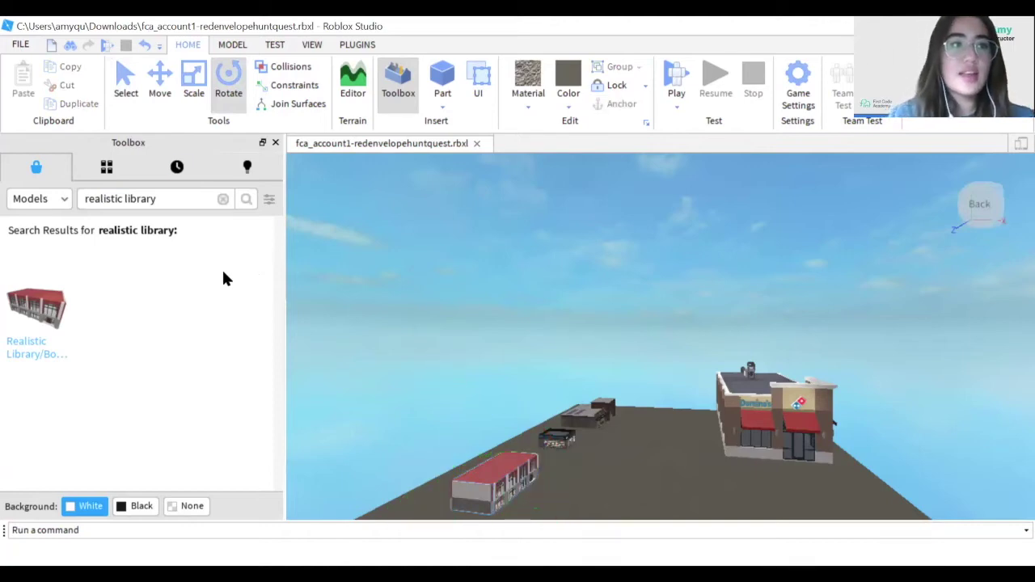
- Search the model library for "shop" and browse the available shop models
left_click(162, 199)
key("BackSpace")
key("BackSpace")
key("BackSpace")
key("BackSpace")
key("BackSpace")
key("BackSpace")
key("BackSpace")
key("BackSpace")
key("BackSpace")
key("BackSpace")
key("BackSpace")
key("BackSpace")
key("BackSpace")
key("BackSpace")
key("BackSpace")
key("BackSpace")
type("shop")
key("Return")
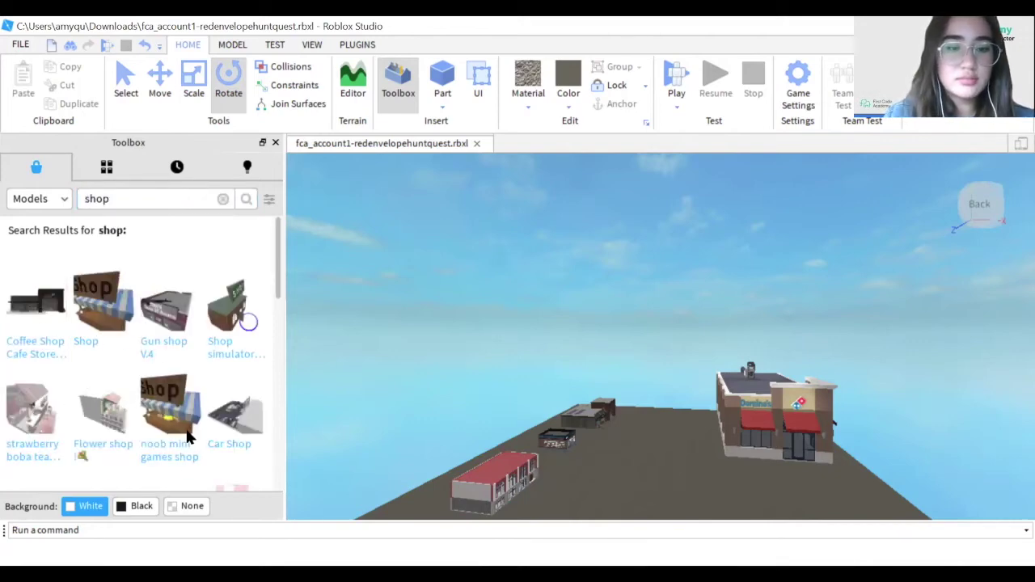
left_click(149, 207)
scroll(190, 335, "down", 4)
scroll(124, 335, "up", 1)
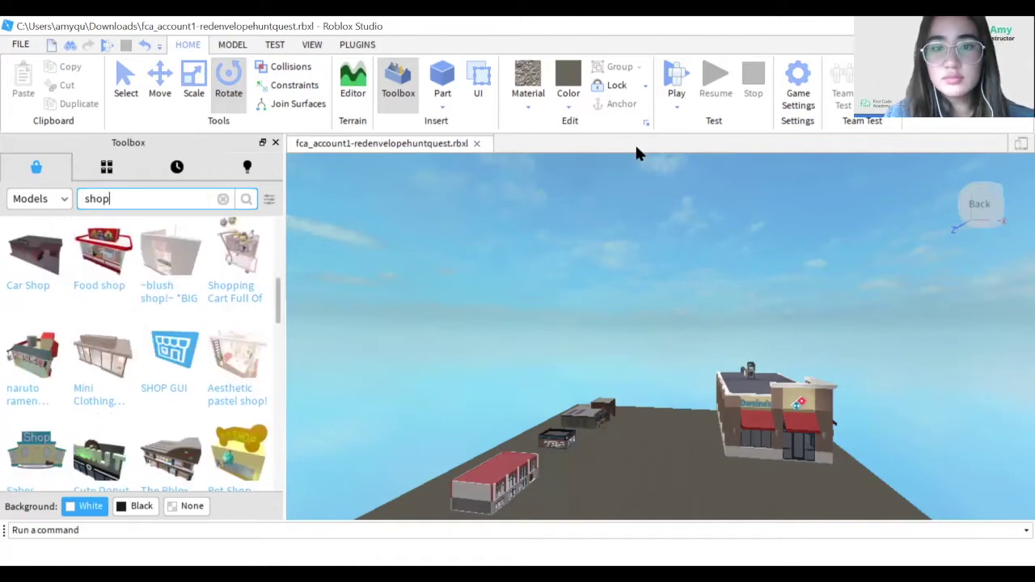
- Search the model library for "shopping center", insert the free Shopping Center model and place it along the ground's front edge
left_click(585, 54)
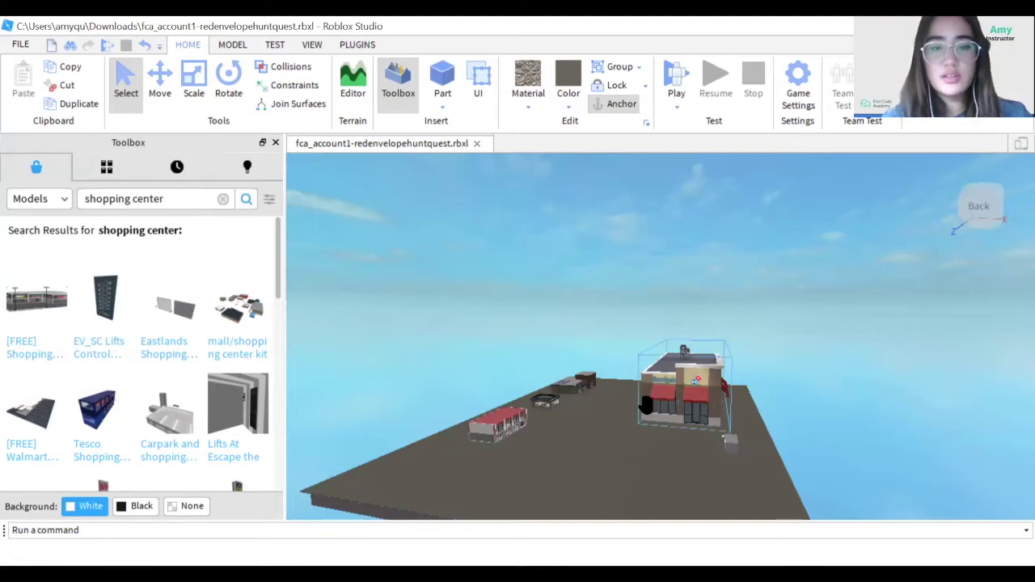
left_click(869, 430)
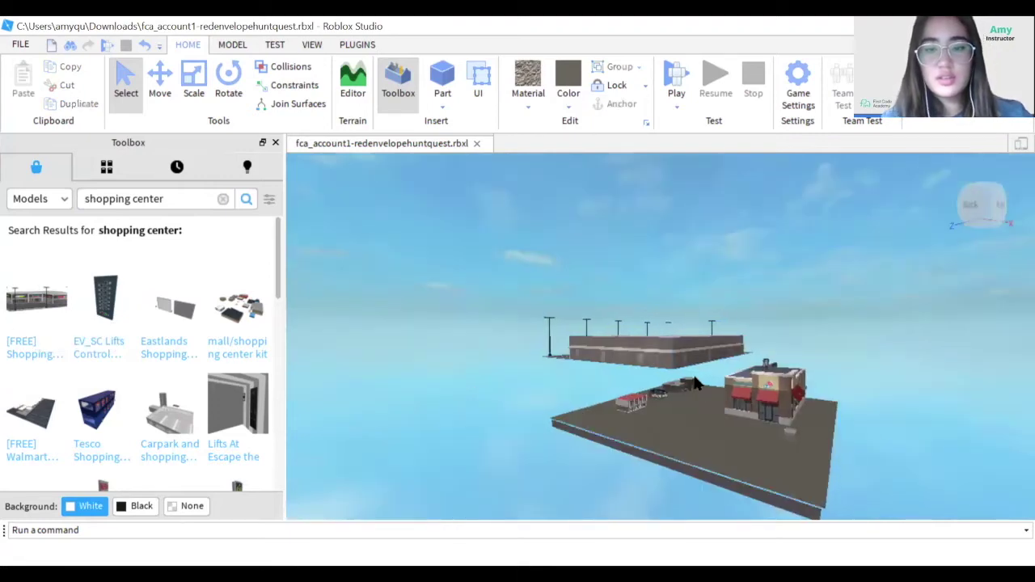
left_click_drag(659, 352, 709, 465)
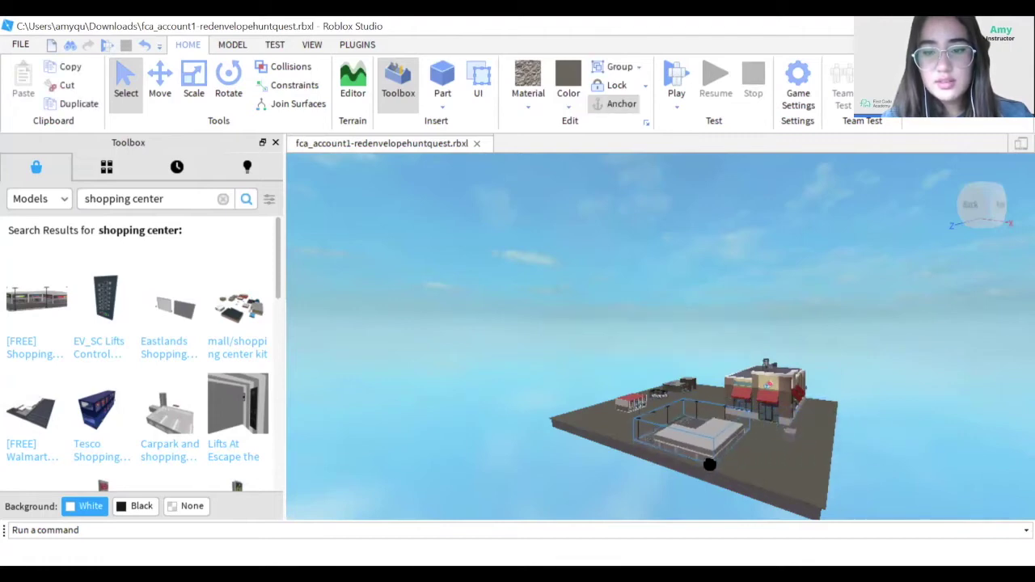
left_click(879, 451)
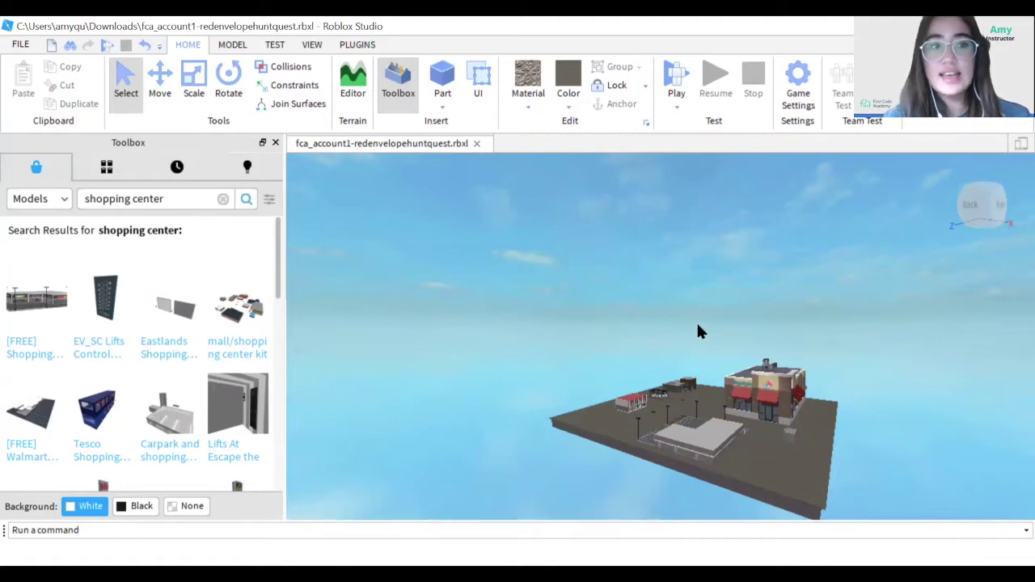
- Search the model library for "spawn" and insert the Neutral Spawn model
left_click(170, 200)
key("BackSpace")
key("BackSpace")
key("BackSpace")
key("BackSpace")
key("BackSpace")
key("BackSpace")
key("BackSpace")
key("BackSpace")
key("BackSpace")
key("BackSpace")
key("BackSpace")
key("BackSpace")
key("BackSpace")
key("BackSpace")
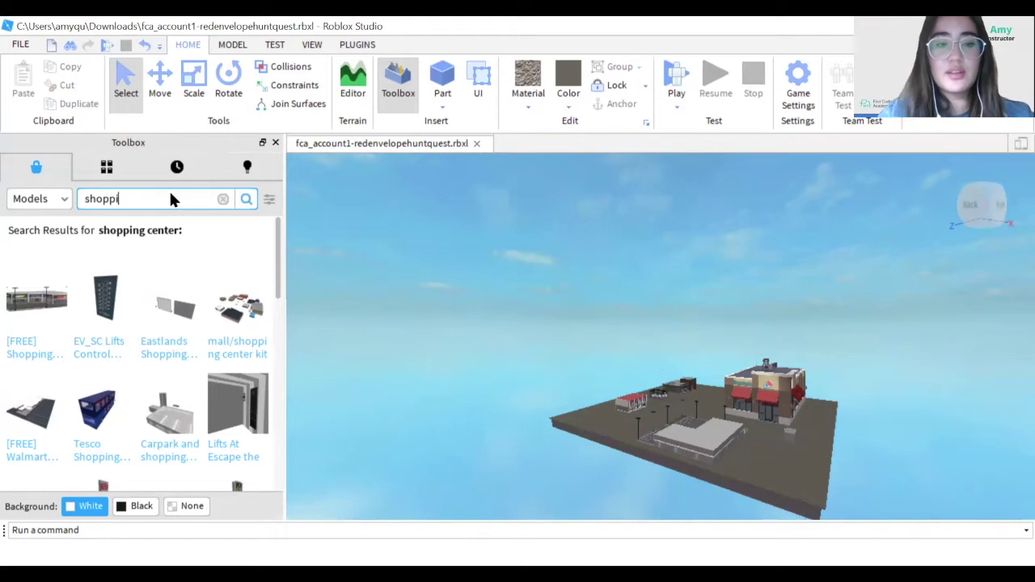
type("spaw")
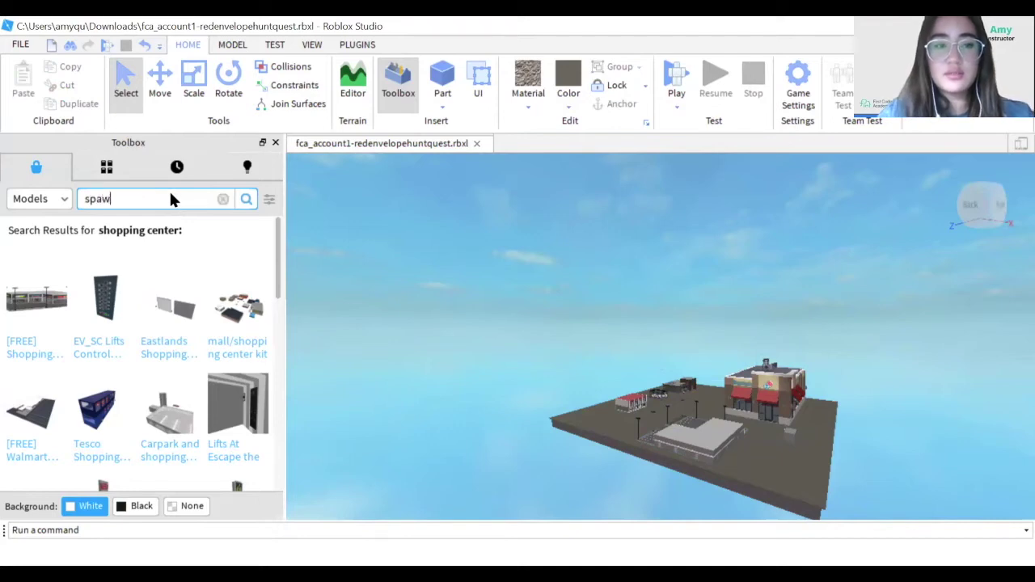
type("n")
key("Return")
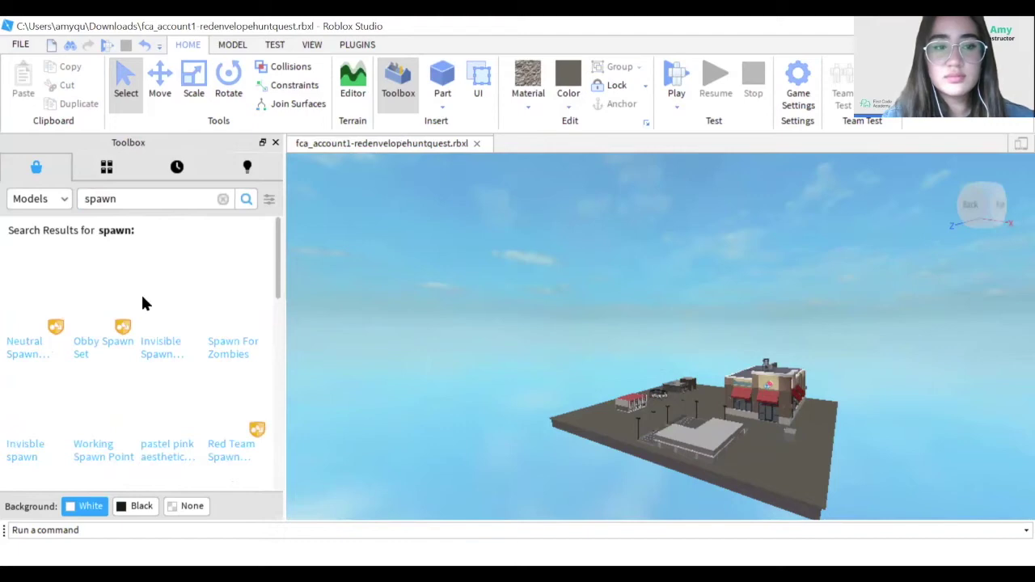
left_click(49, 319)
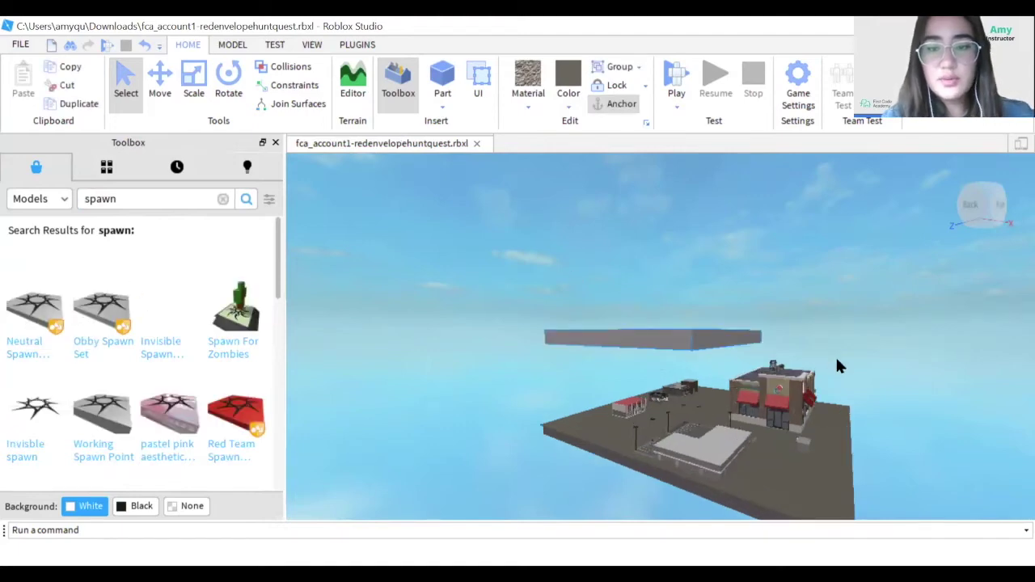
- Place the spawn location on the open ground between the Domino's building and the row of shops opposite
scroll(835, 357, "up", 1)
left_click_drag(542, 307, 702, 406)
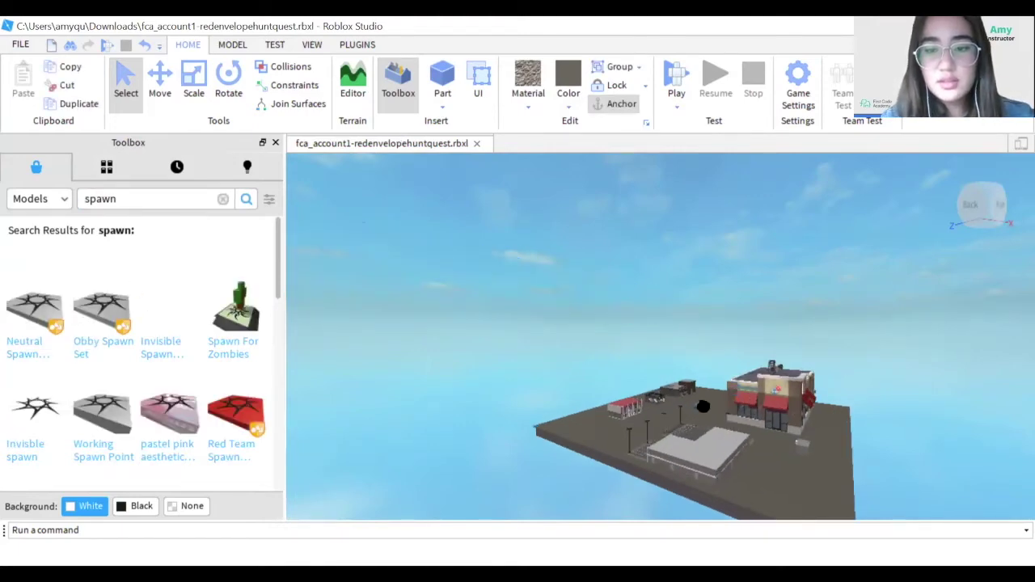
key("e")
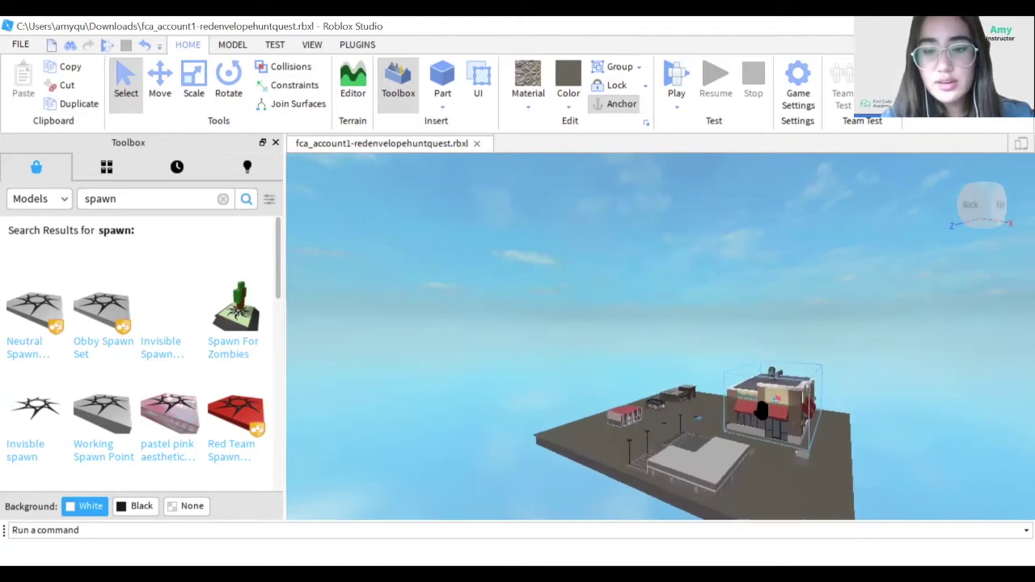
key("w")
key("e")
key("w")
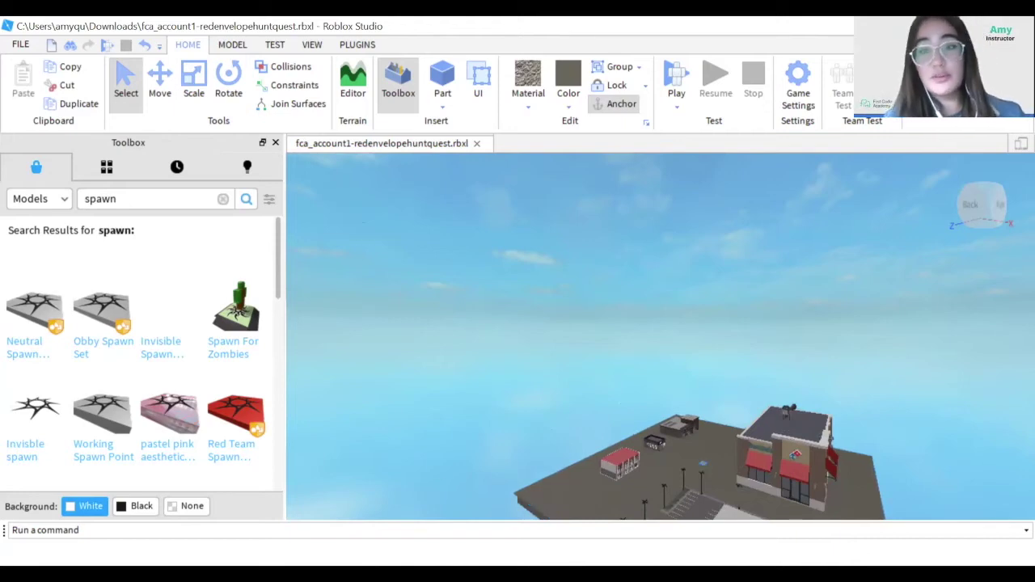
- Close the model library and insert a block part on the open ground near the library building
left_click(275, 143)
left_click(443, 108)
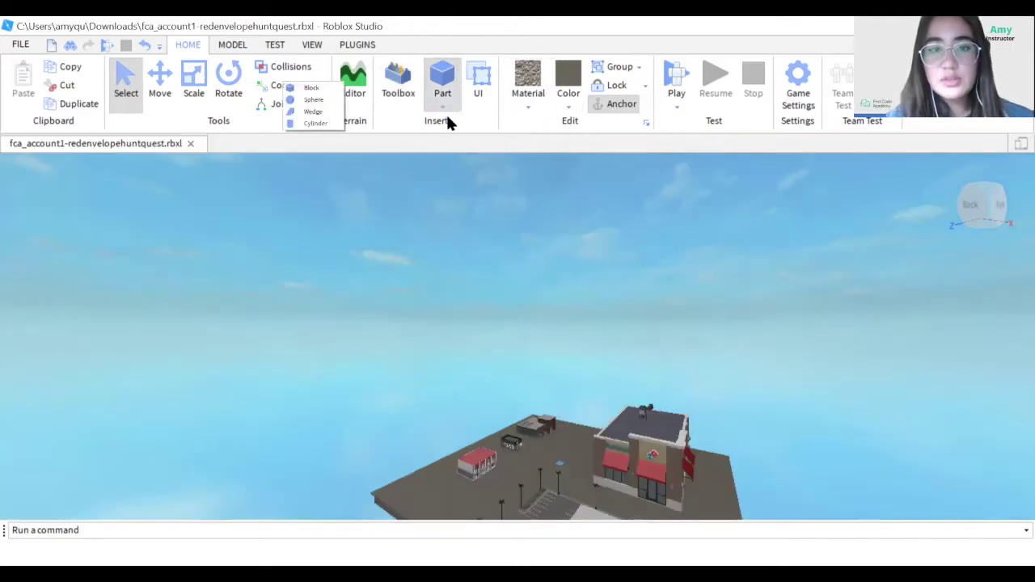
left_click(311, 87)
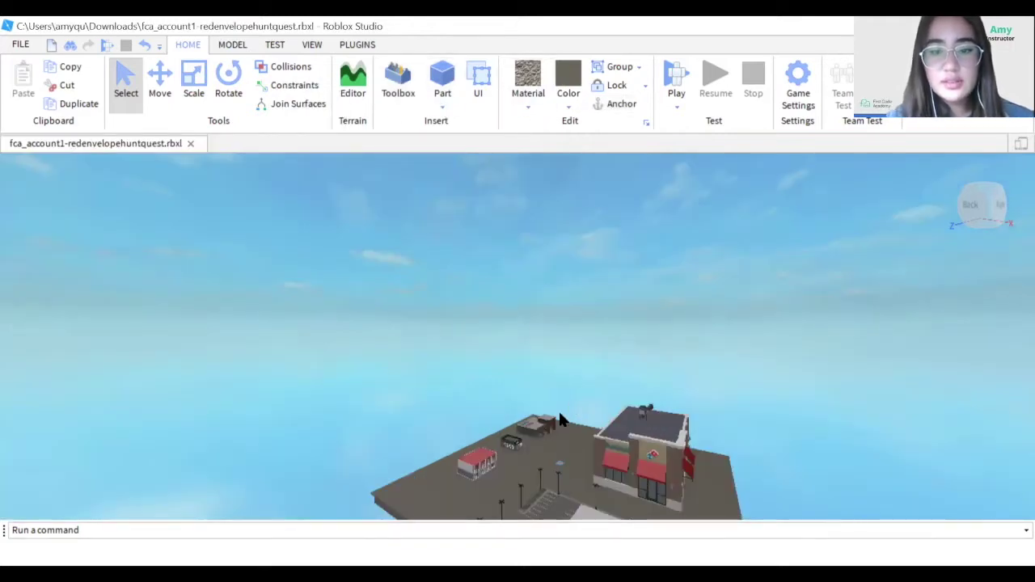
scroll(535, 431, "up", 2)
scroll(535, 431, "up", 5)
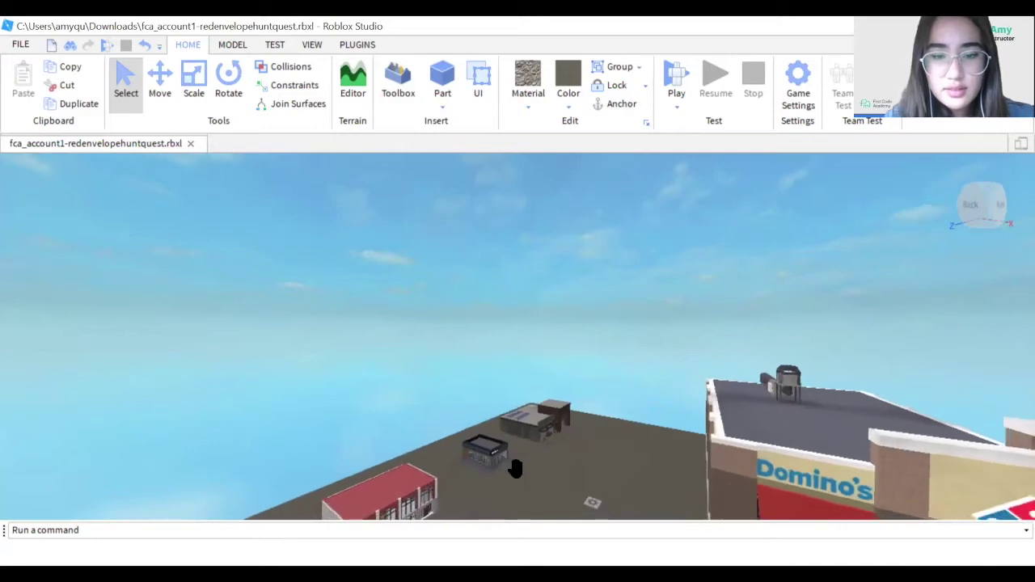
scroll(516, 469, "down", 3)
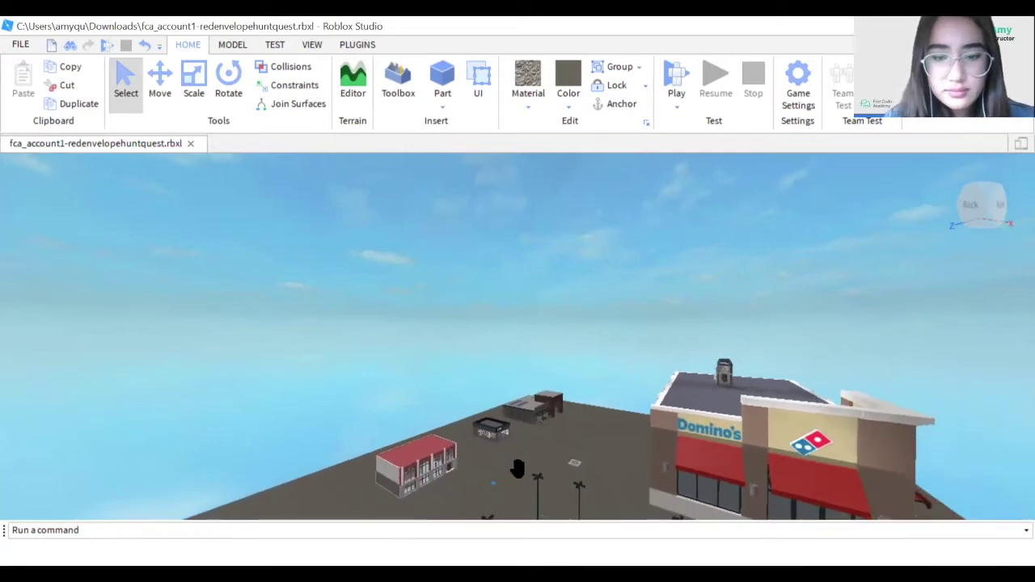
scroll(517, 469, "up", 5)
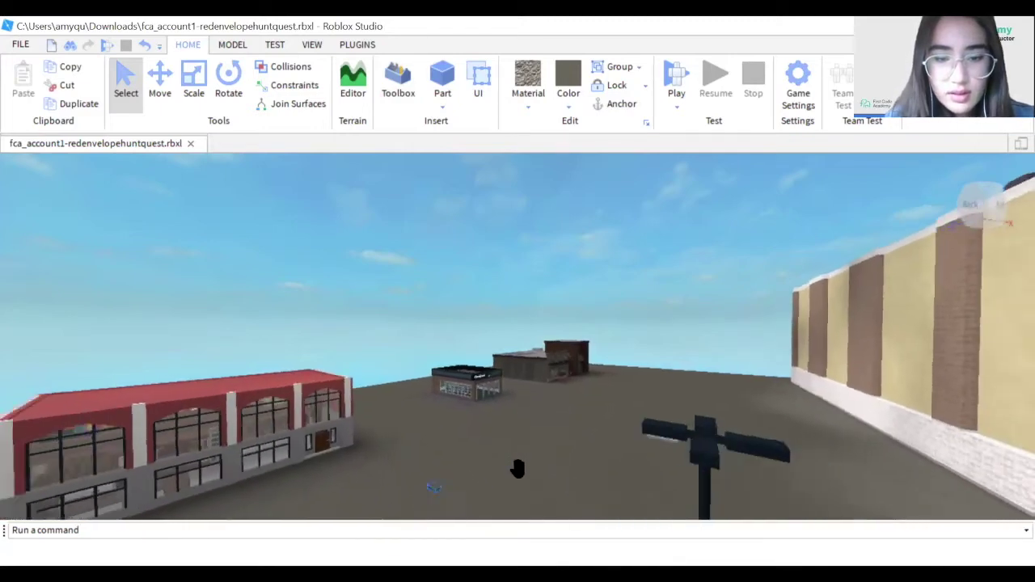
scroll(517, 469, "up", 2)
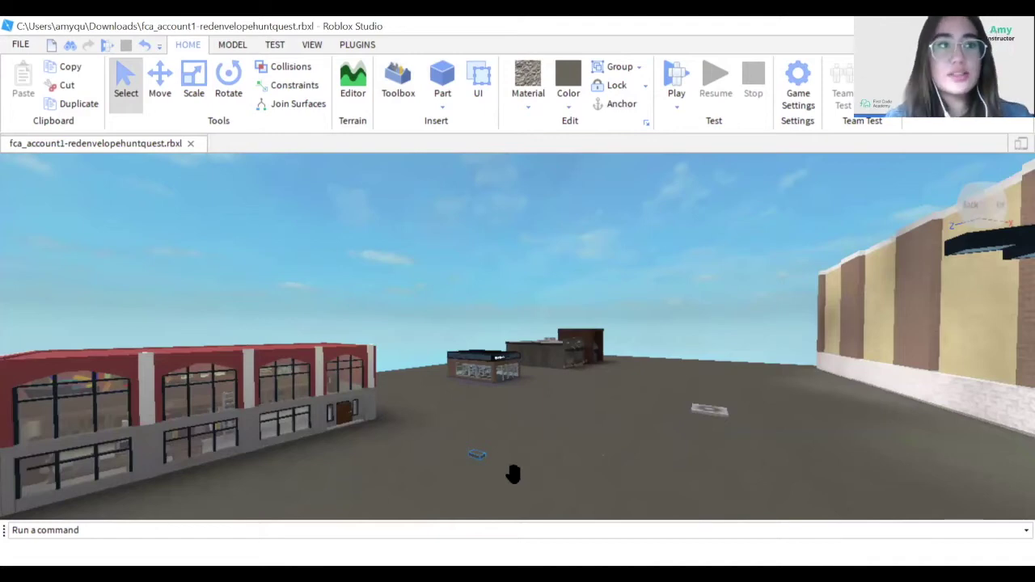
scroll(462, 447, "up", 1)
scroll(463, 447, "up", 1)
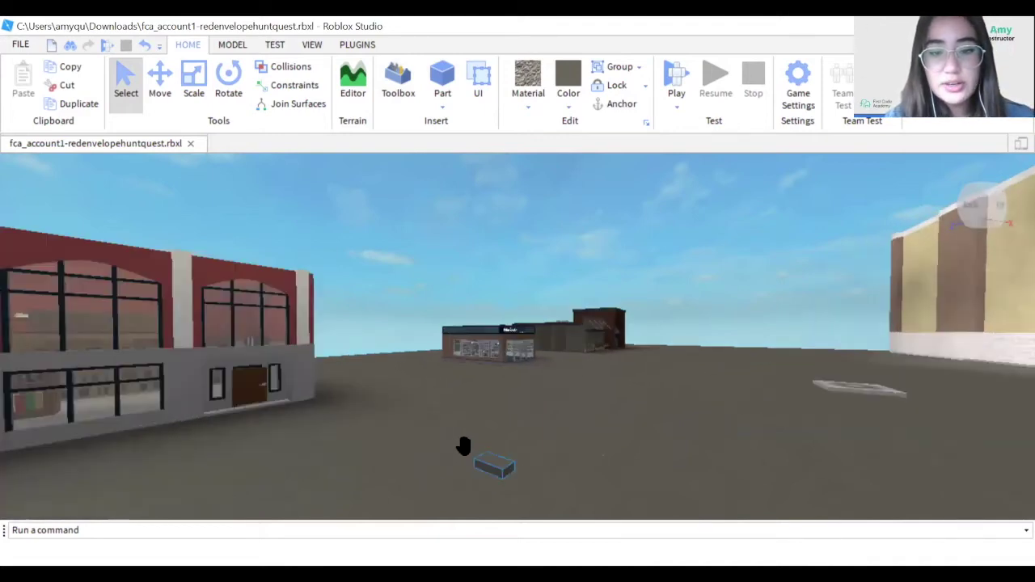
- Set the new block's material to Plastic and its color to bright red
left_click(527, 90)
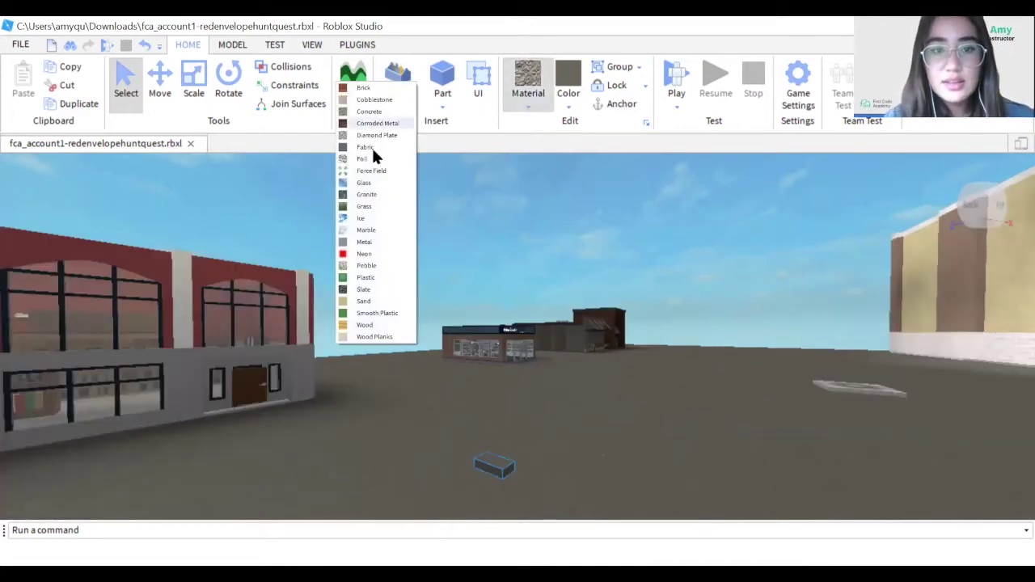
left_click(372, 273)
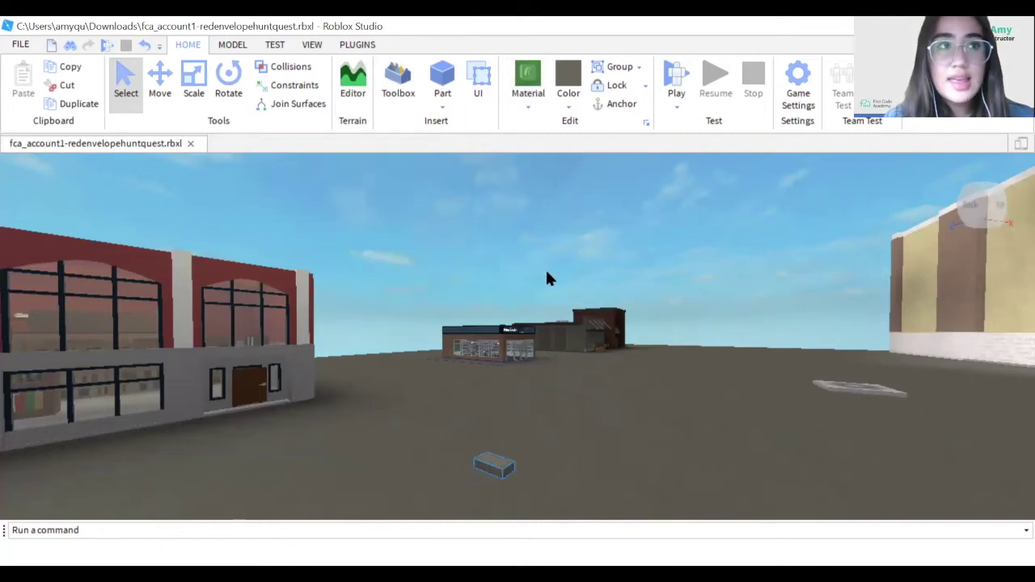
left_click(568, 99)
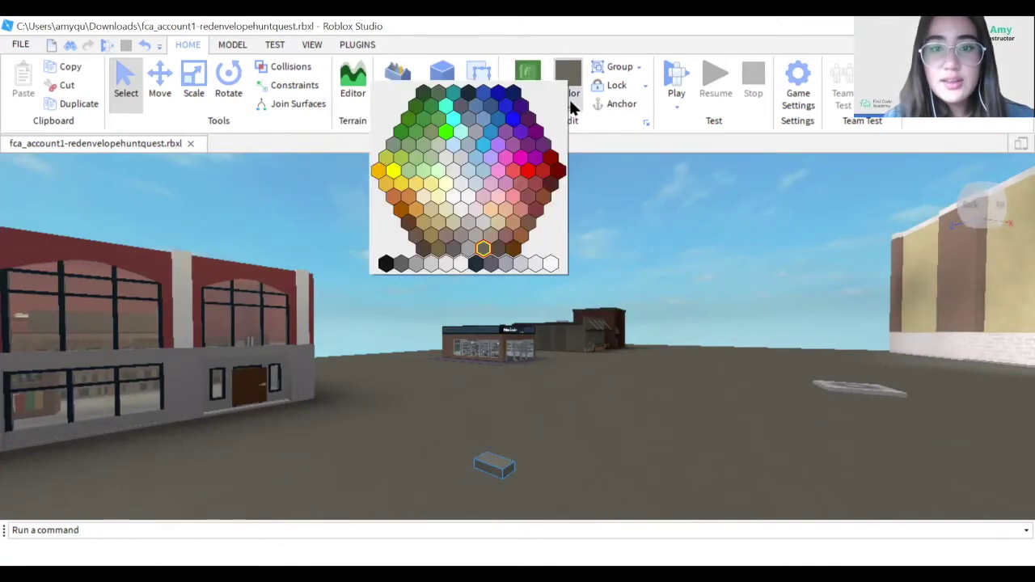
left_click(540, 170)
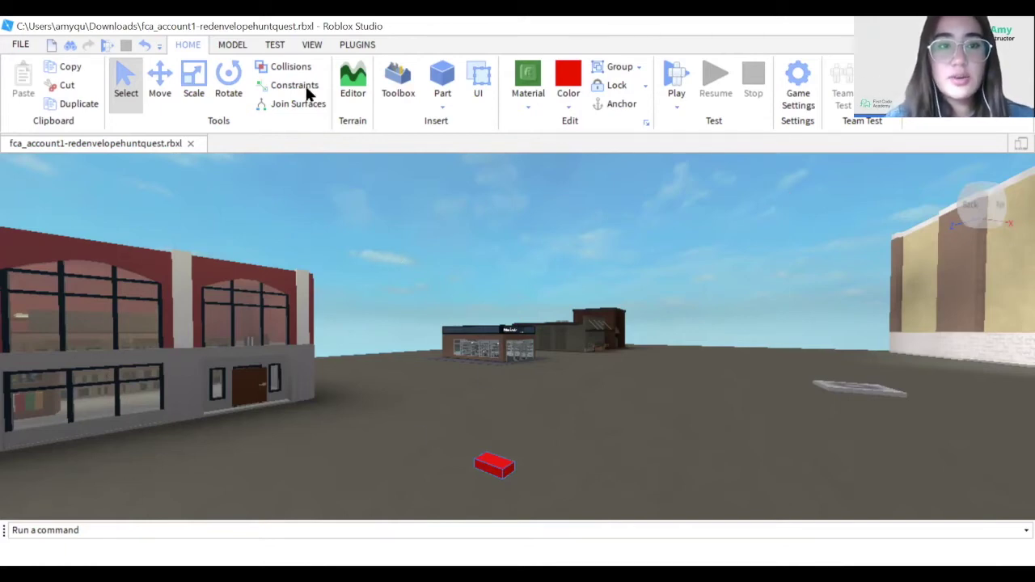
- Show the Explorer and rename the red block part as "red envelopes"
left_click(310, 45)
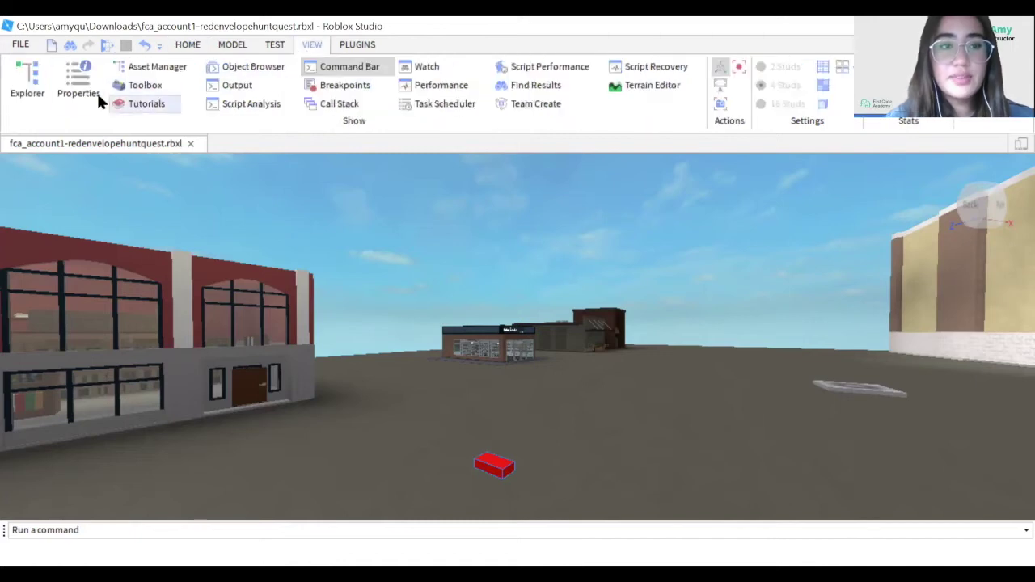
left_click(38, 79)
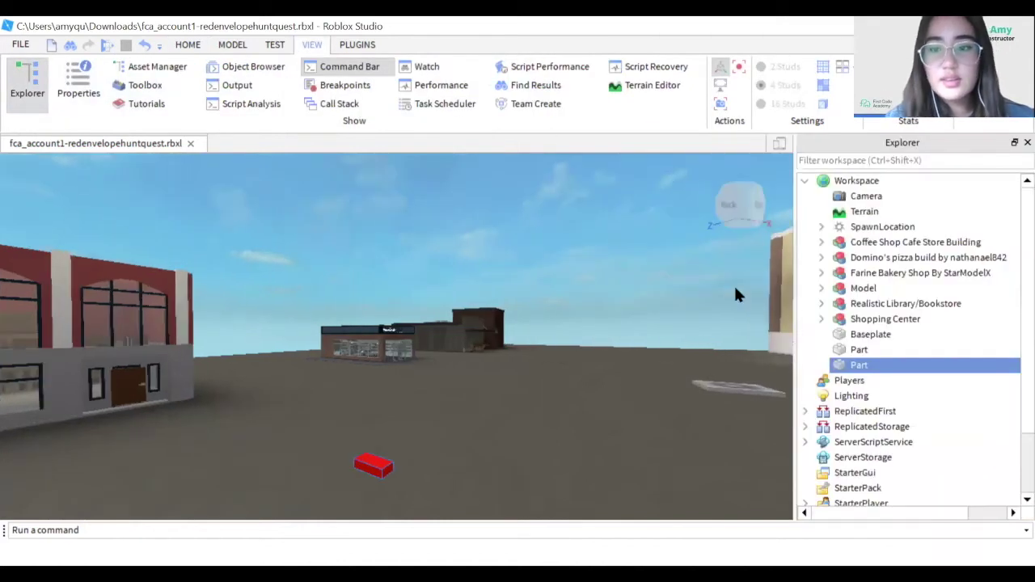
right_click(855, 366)
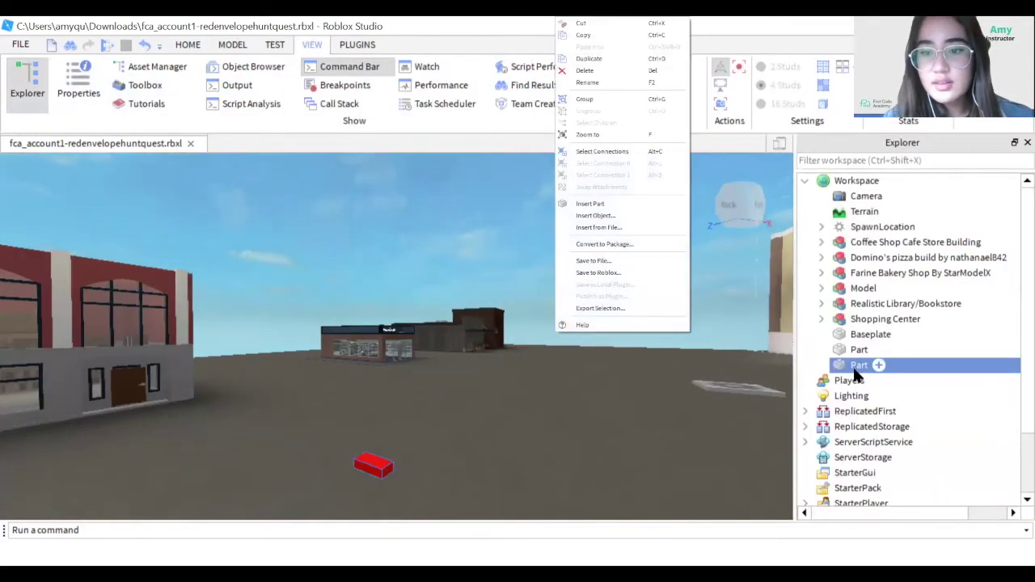
left_click(636, 80)
type("re")
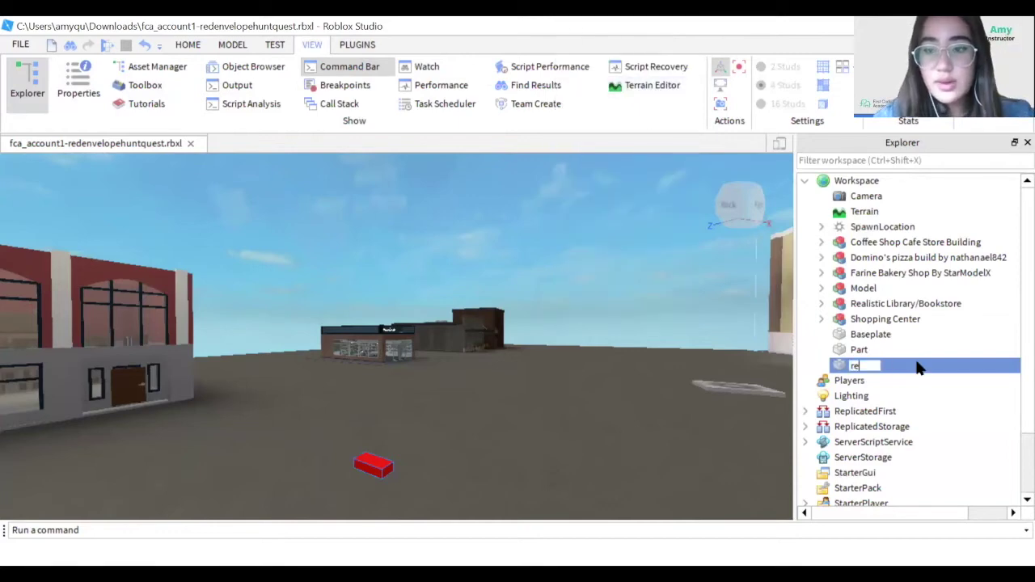
type("lopes")
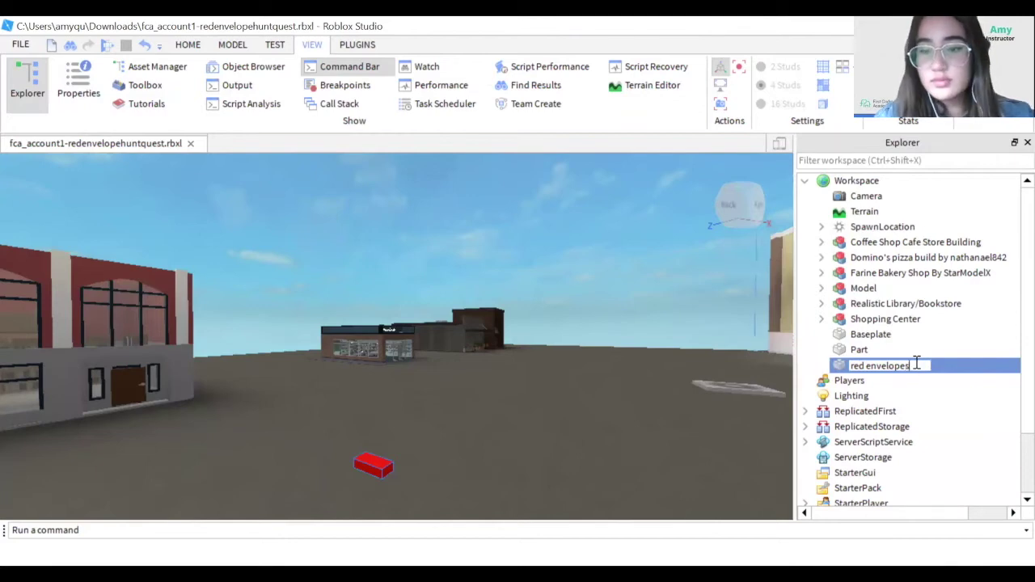
key("Return")
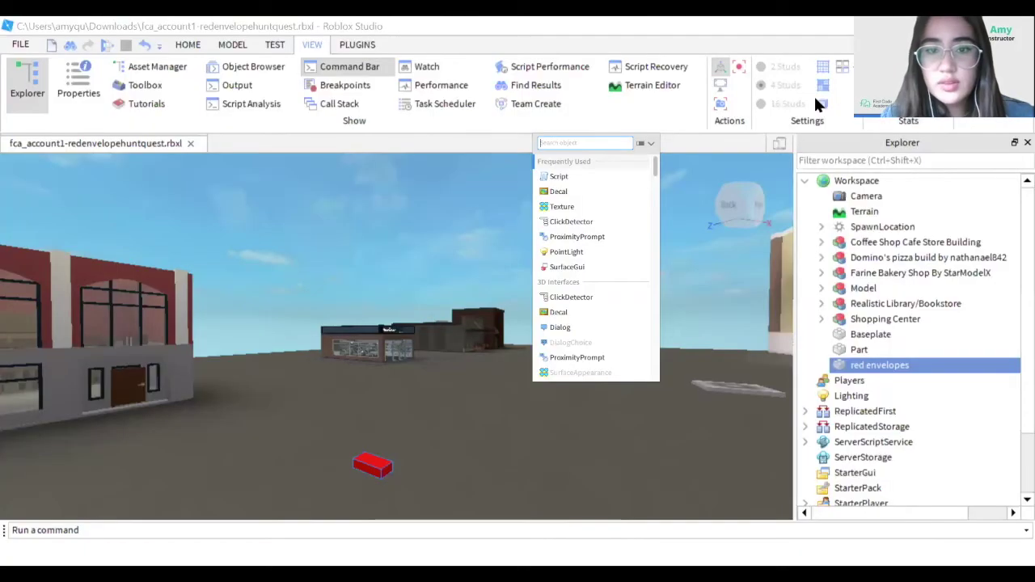
- Add a Sparkles effect to the red envelopes part
type("spar")
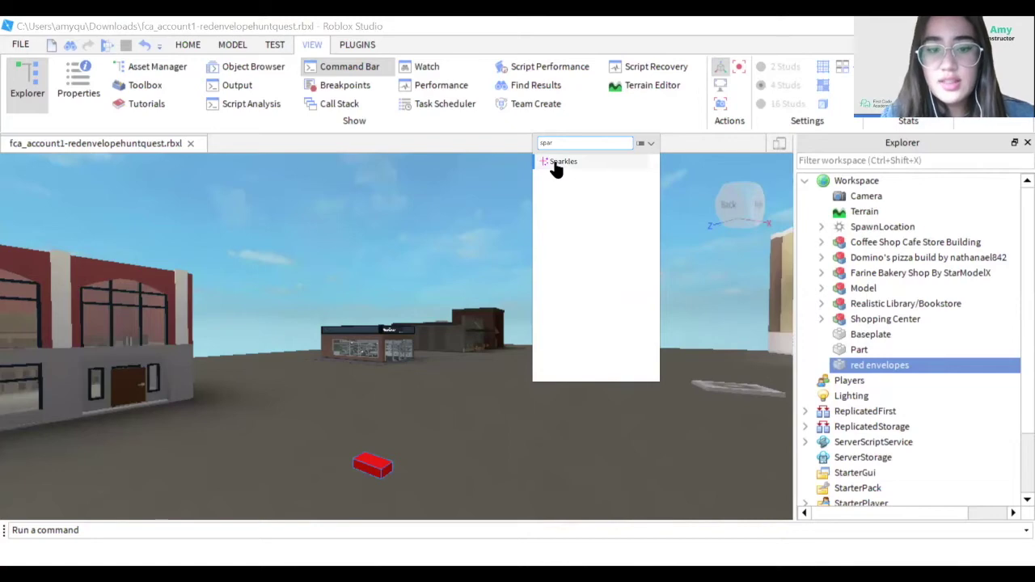
left_click(558, 163)
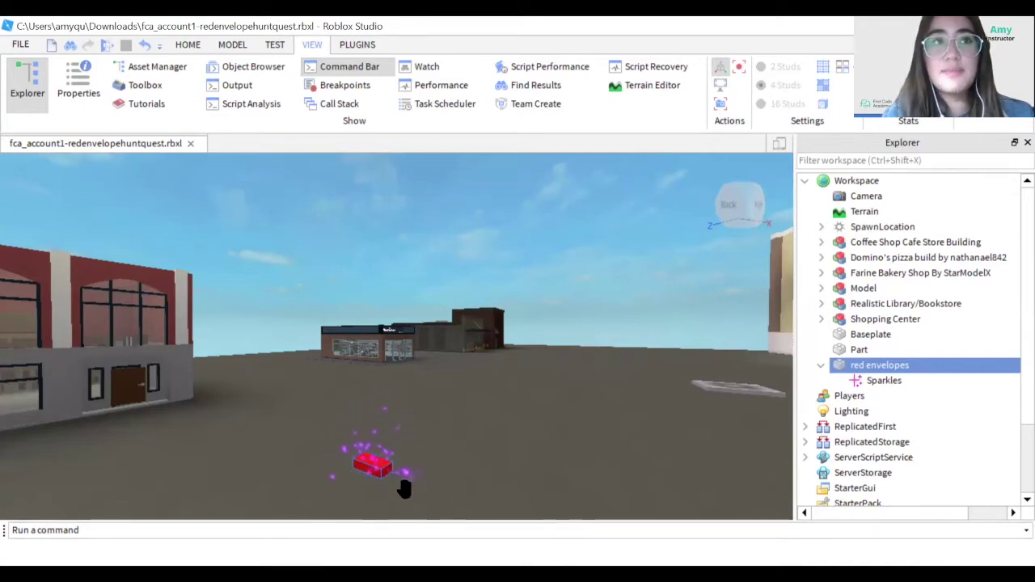
- Duplicate the sparkling red envelopes part until there are ten of them in the workspace
mouse_move(915, 361)
right_click(861, 368)
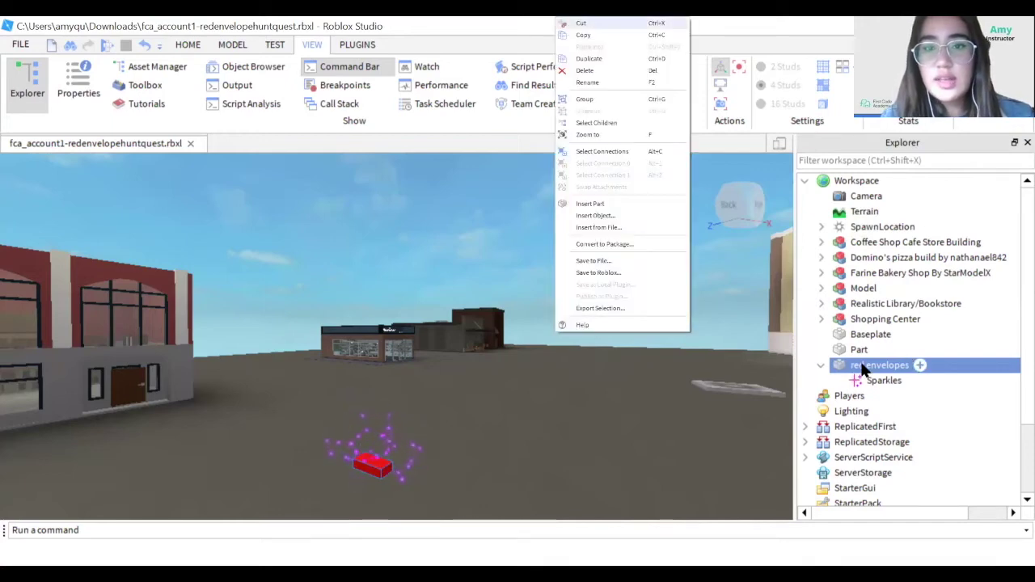
left_click(589, 58)
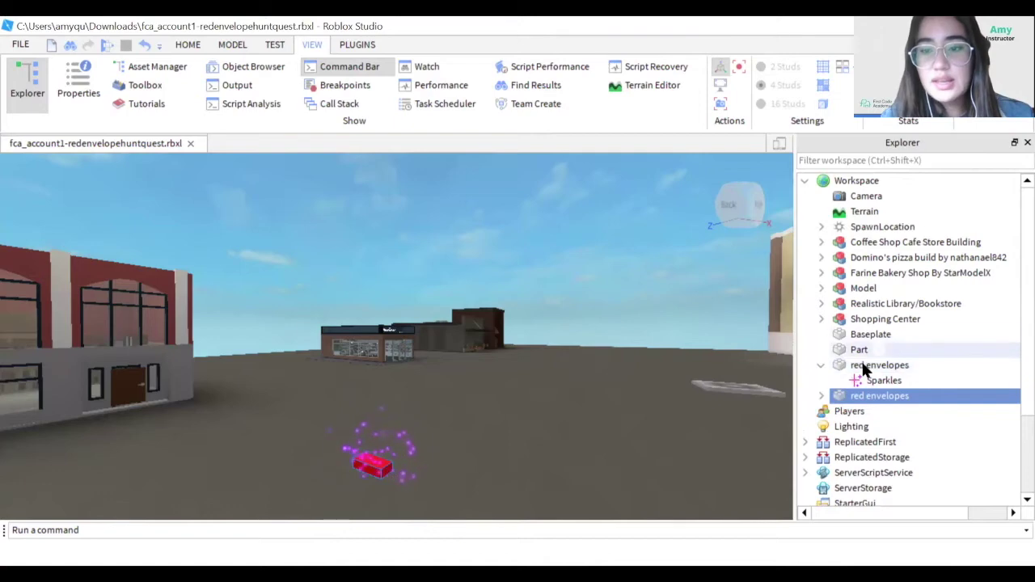
right_click(856, 394)
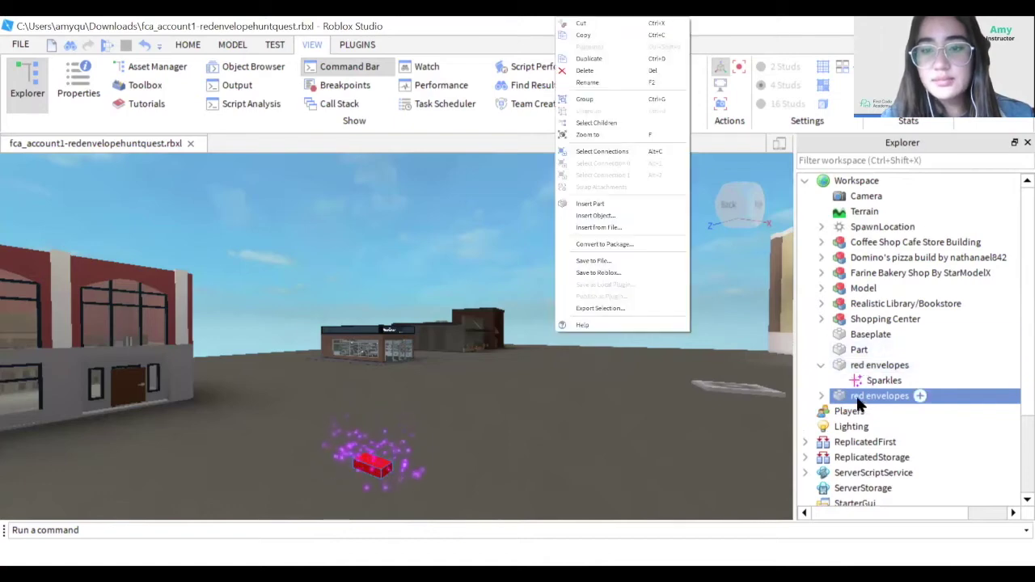
left_click(651, 60)
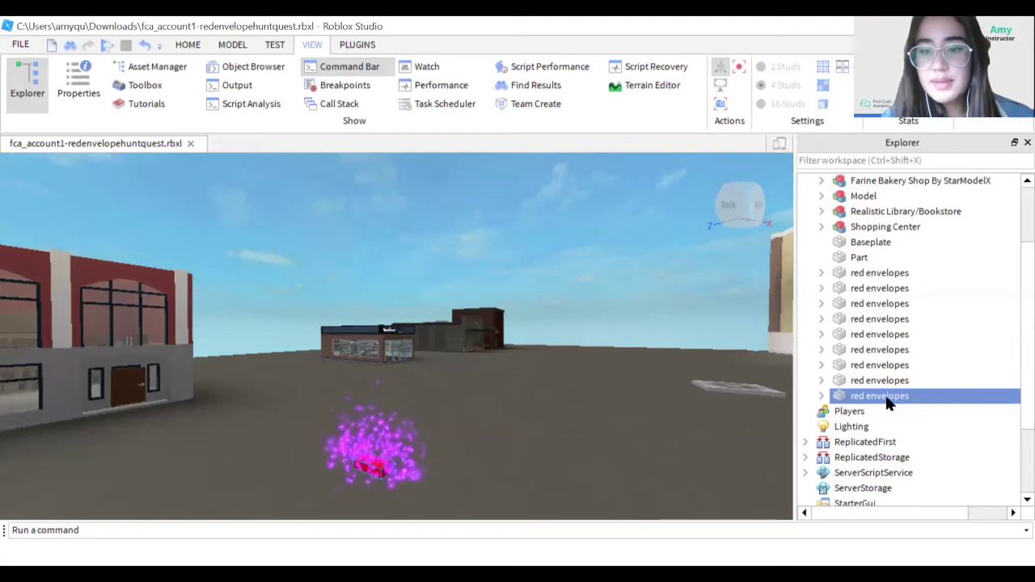
right_click(884, 394)
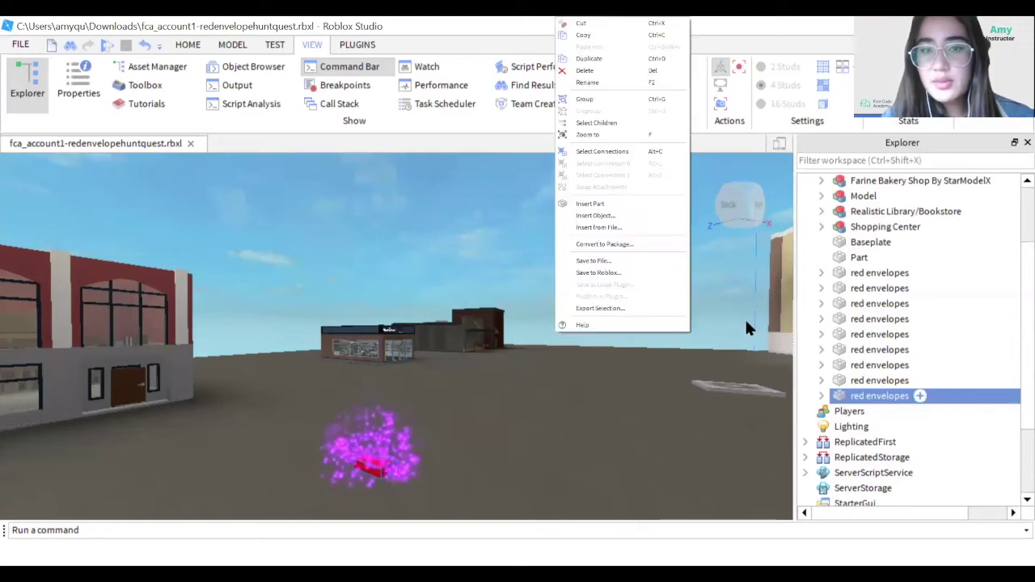
left_click(627, 62)
- Spread the stacked red envelope copies apart across the open ground near the library building
left_click_drag(414, 458, 397, 407)
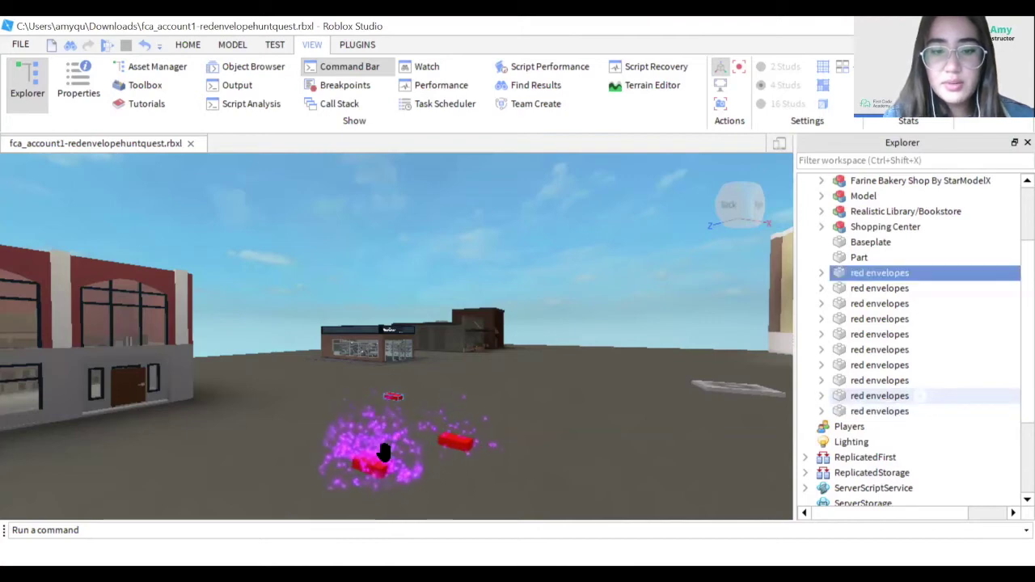
left_click_drag(381, 461, 561, 448)
left_click_drag(369, 471, 484, 413)
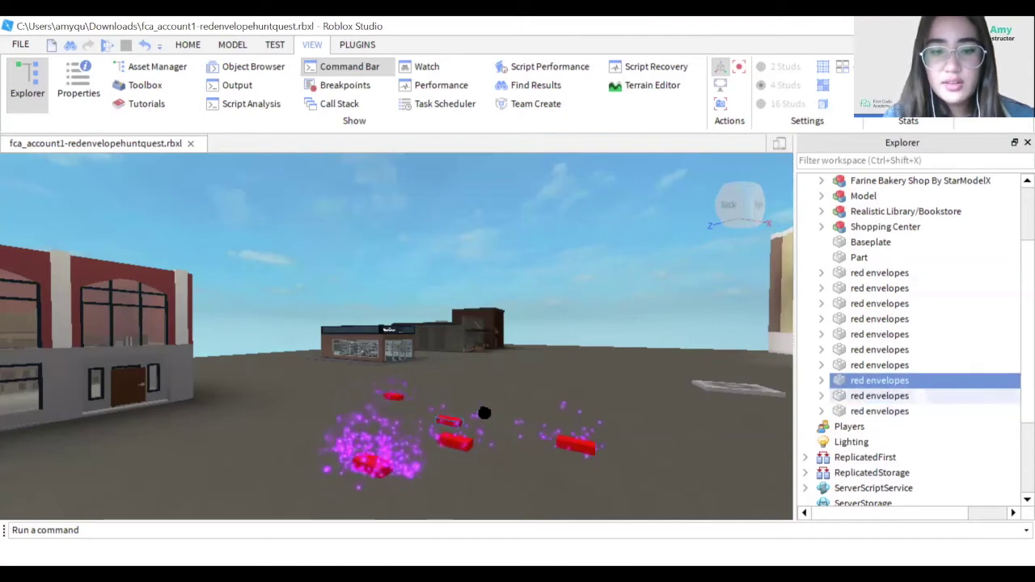
left_click_drag(374, 463, 339, 415)
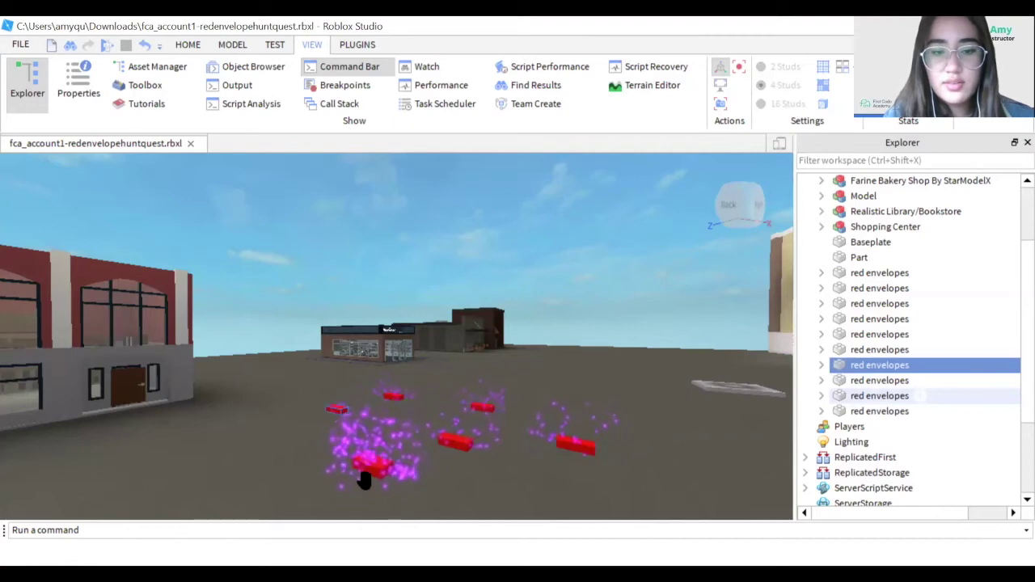
left_click_drag(372, 463, 503, 483)
left_click_drag(373, 466, 283, 450)
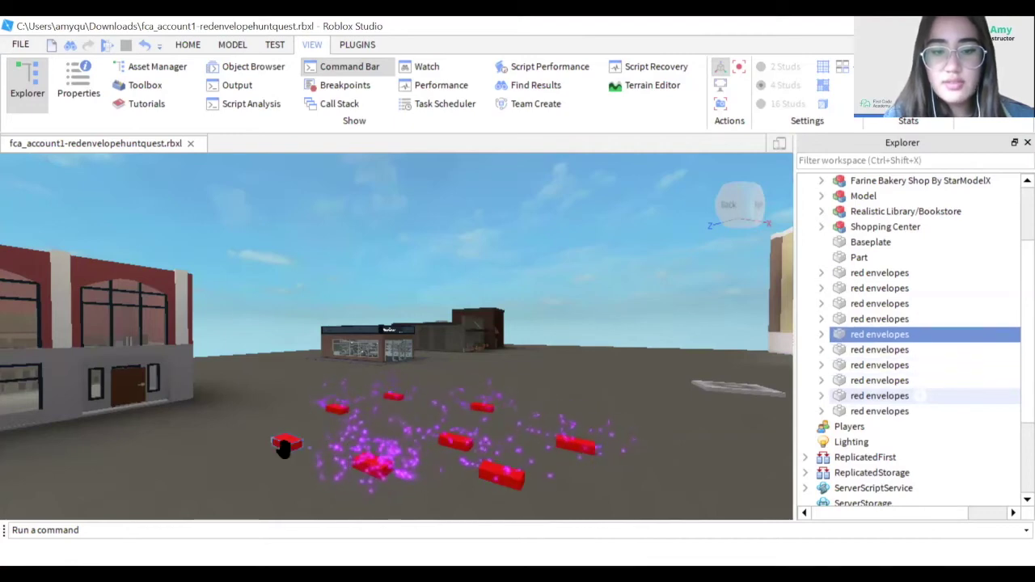
left_click_drag(367, 464, 317, 480)
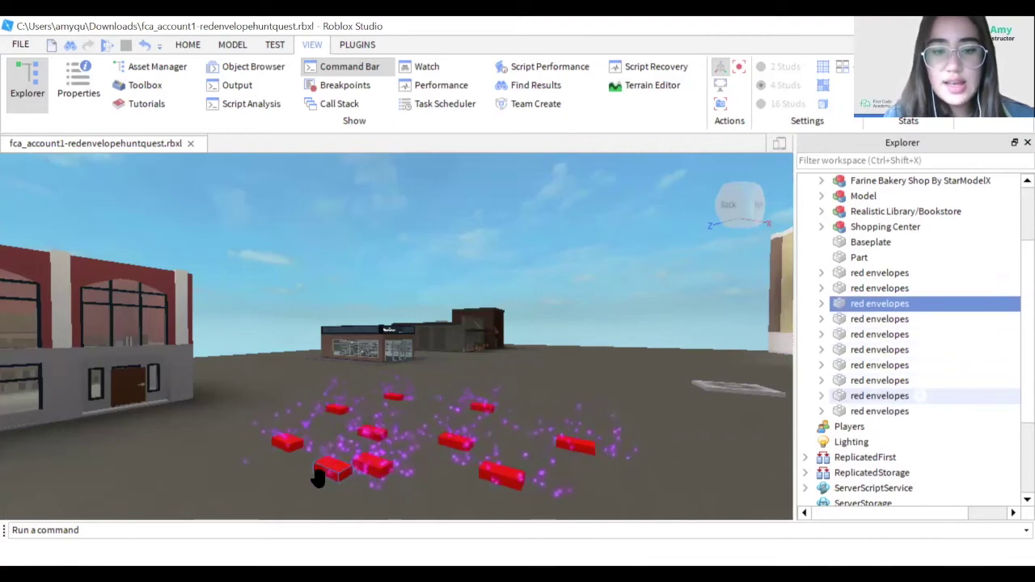
left_click(387, 492)
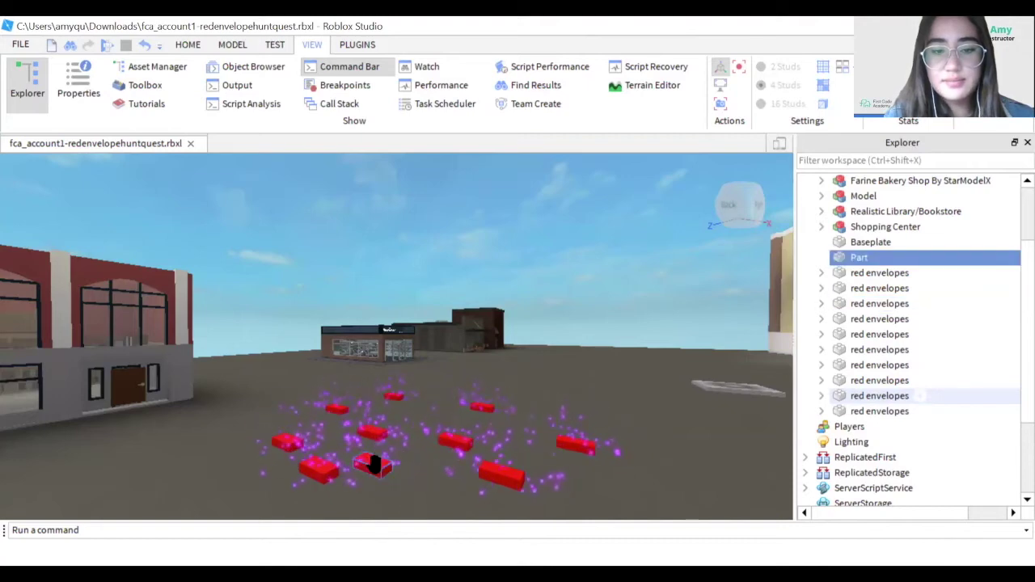
left_click_drag(381, 483, 399, 498)
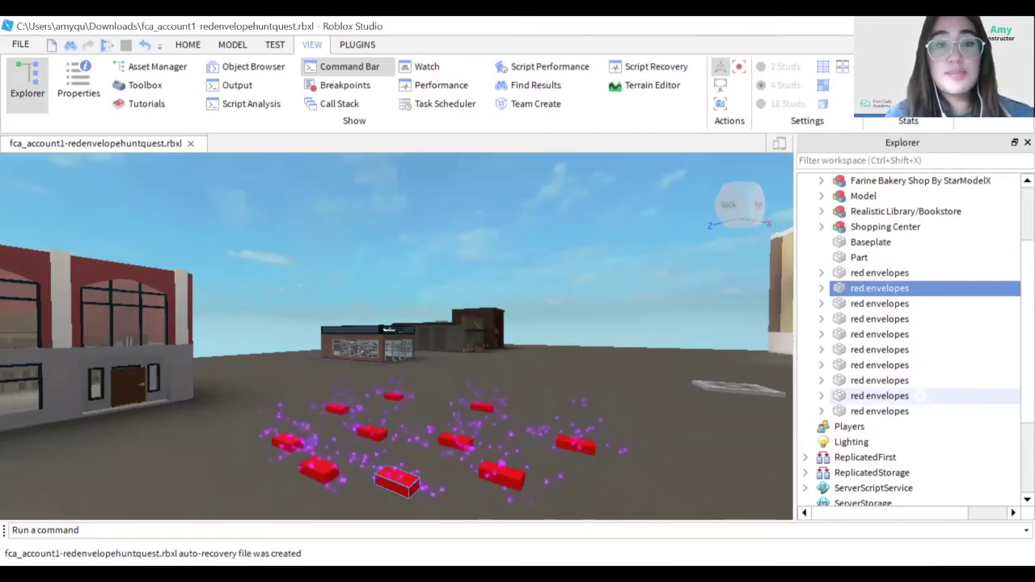
- Use the Move tool to bring one red envelope from the open ground to the parking lot in front of Subway
left_click(184, 45)
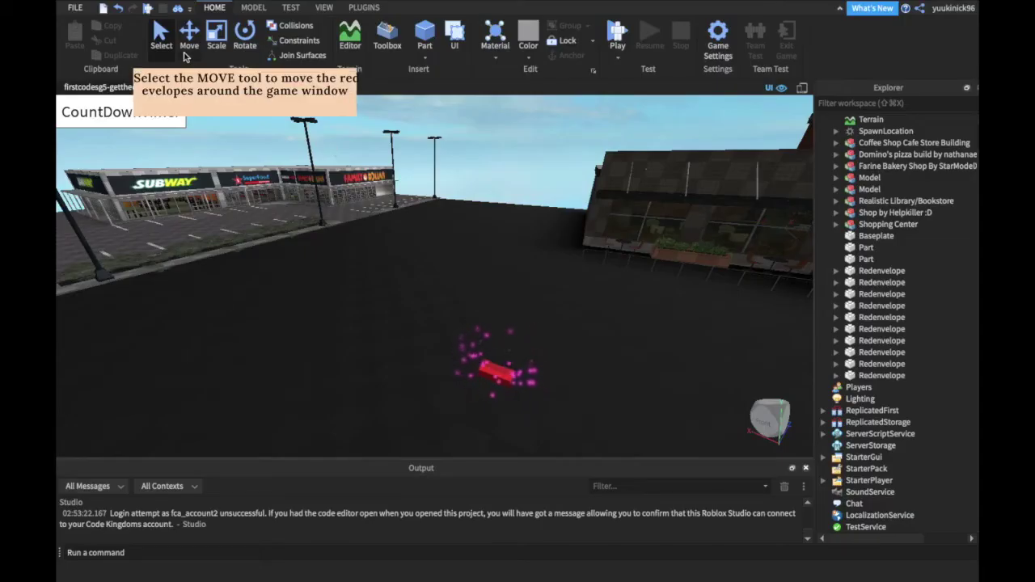
left_click(189, 34)
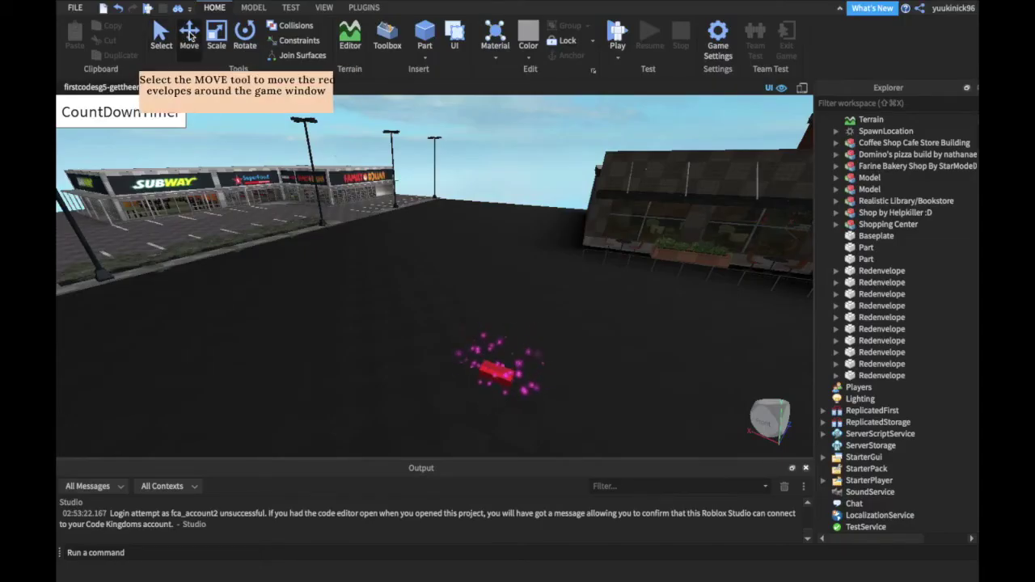
left_click(501, 370)
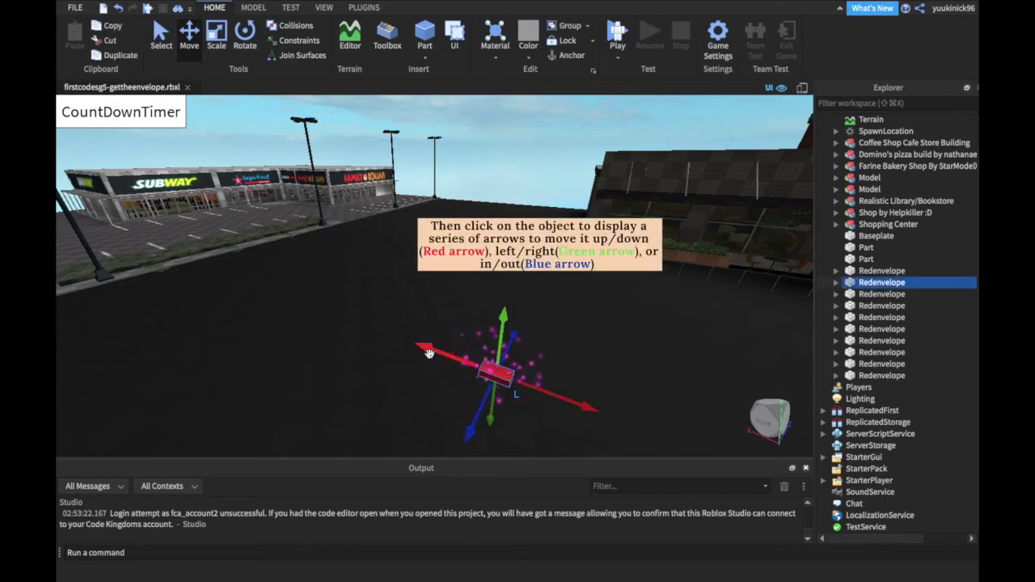
left_click_drag(443, 346, 192, 212)
right_click_drag(264, 300, 265, 300)
key("e")
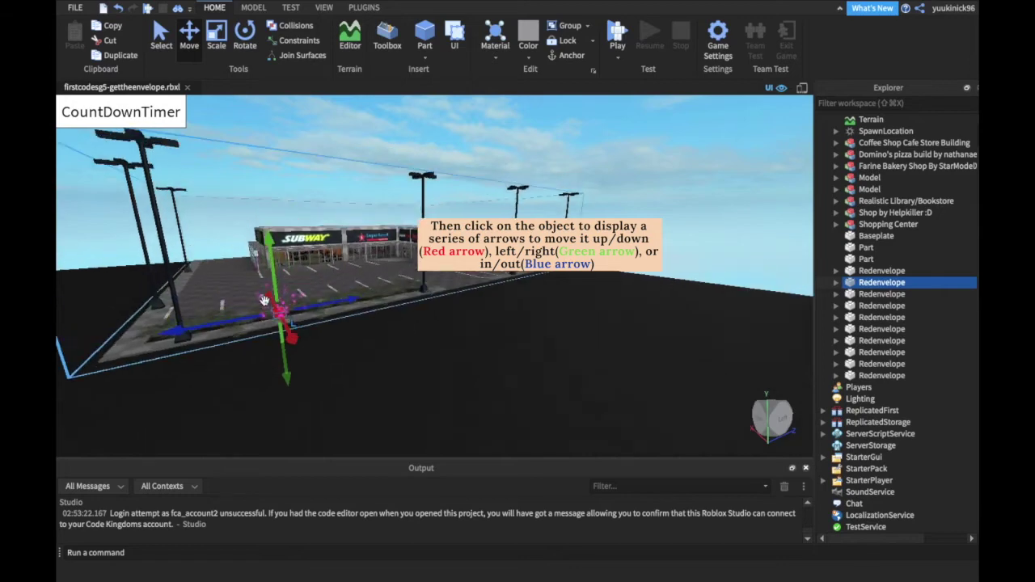
left_click_drag(271, 334, 301, 287)
key("w")
right_click_drag(301, 287, 302, 287)
left_click_drag(301, 296, 343, 299)
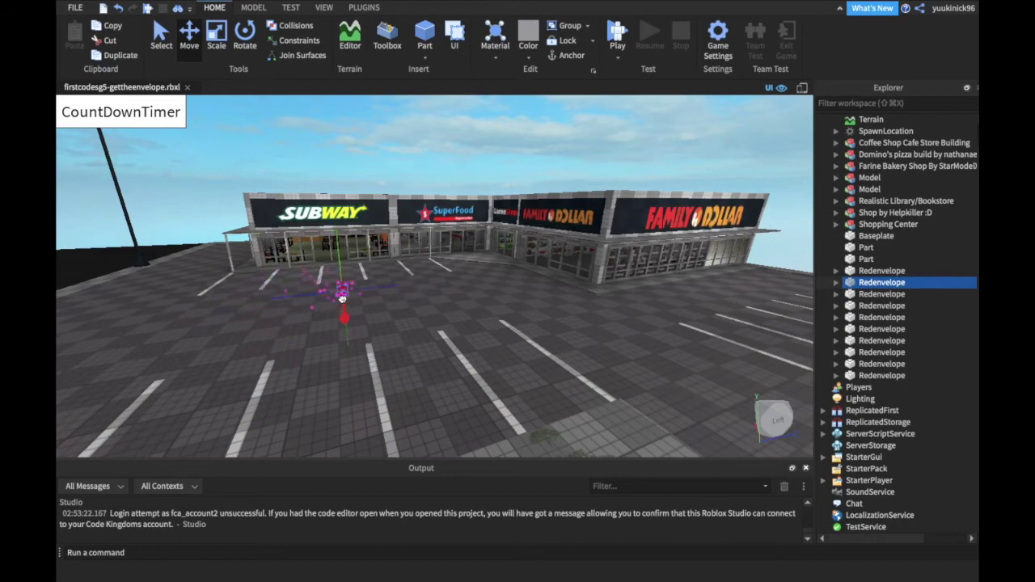
- Move the red envelope from the parking lot into the Subway restaurant's dining area
left_click_drag(337, 258, 340, 260)
key("e")
right_click_drag(355, 302, 358, 305)
key("w")
scroll(358, 306, "up", 10)
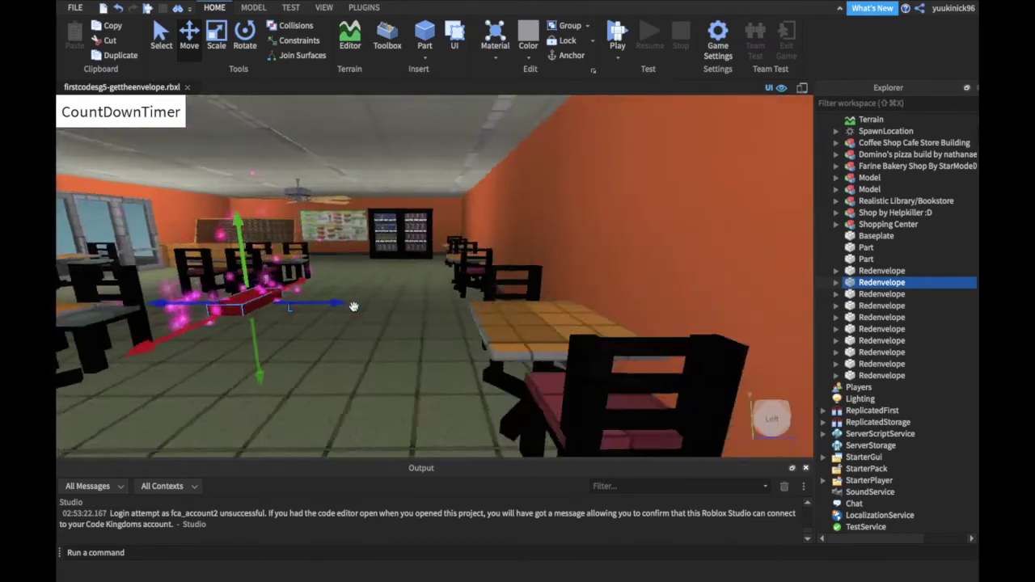
key("a")
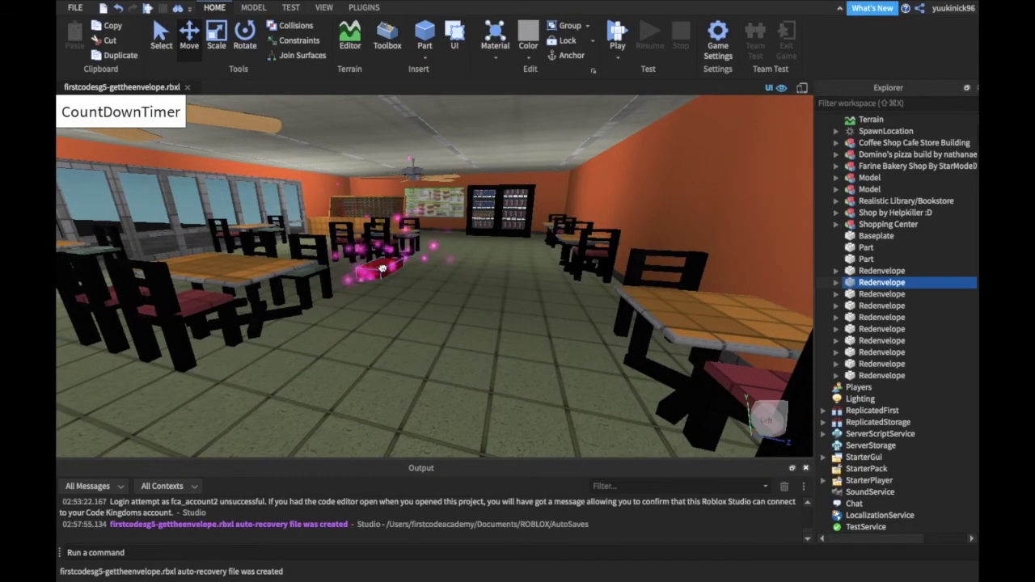
- Hide the red envelope at the back of the Subway restaurant, between the food counter and the drinks fridge
left_click_drag(436, 309, 497, 295)
right_click_drag(496, 295, 485, 322)
scroll(496, 295, "down", 5)
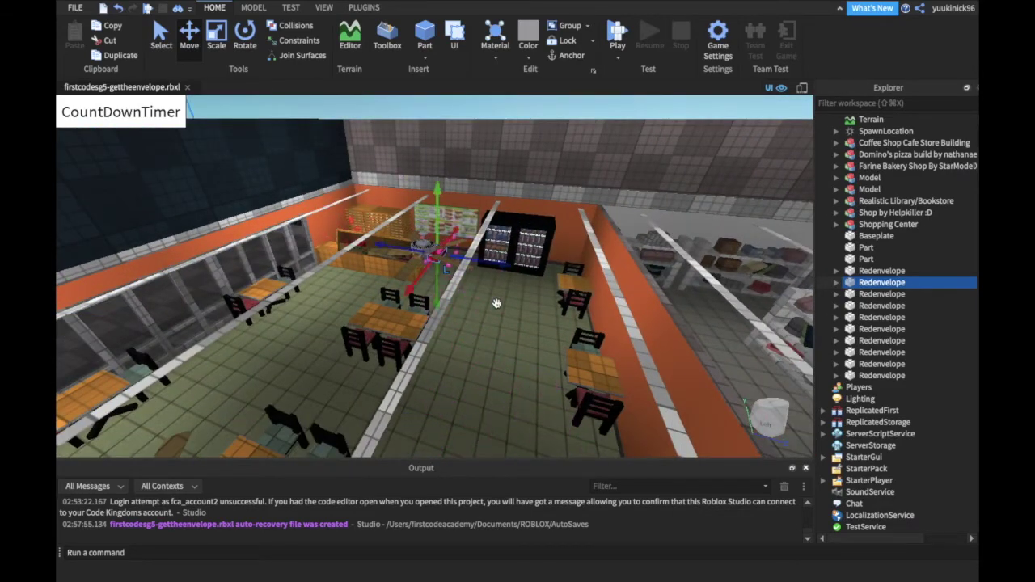
scroll(496, 300, "up", 8)
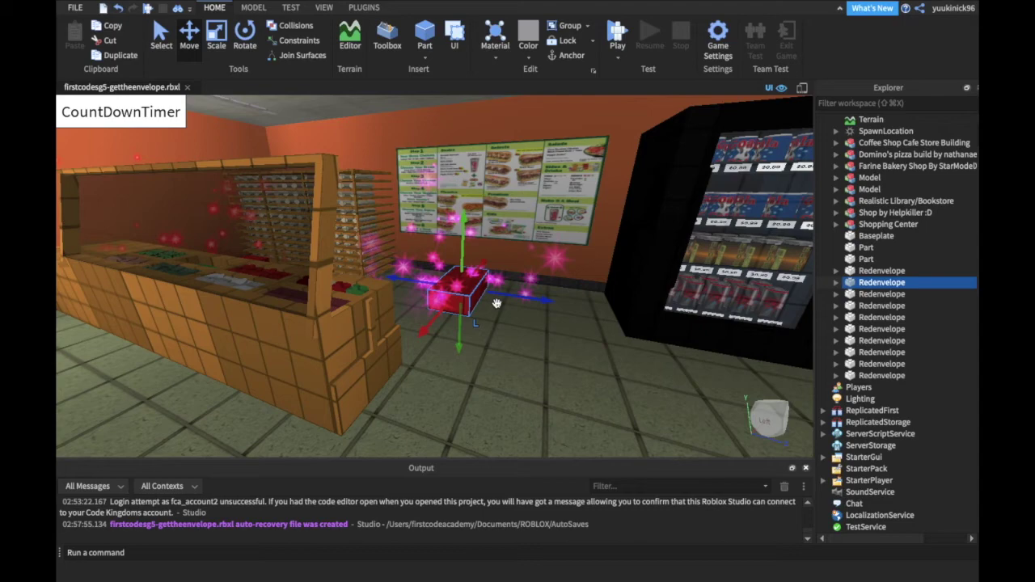
right_click_drag(496, 302, 494, 296)
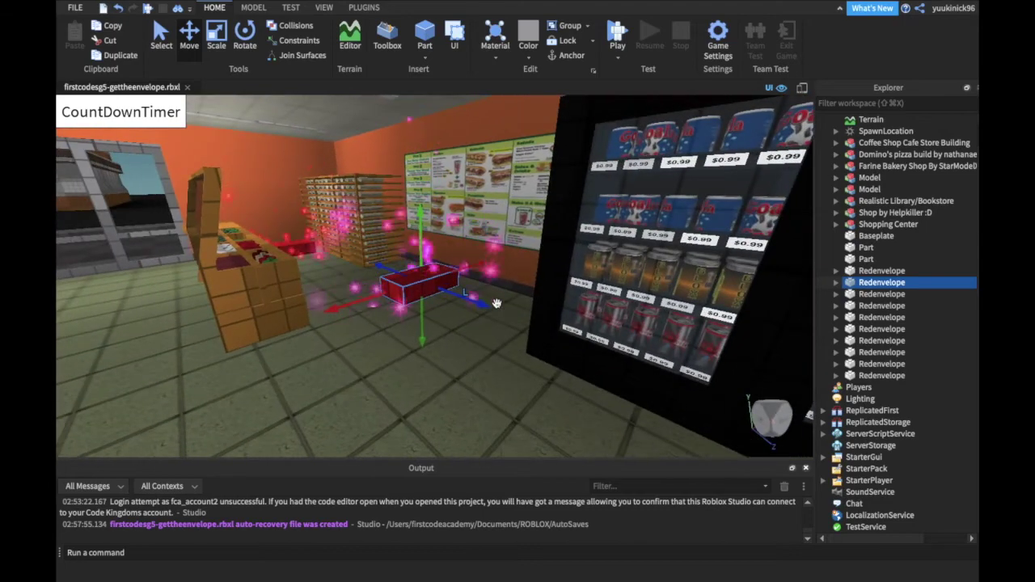
right_click_drag(412, 285, 536, 303)
right_click_drag(595, 322, 557, 312)
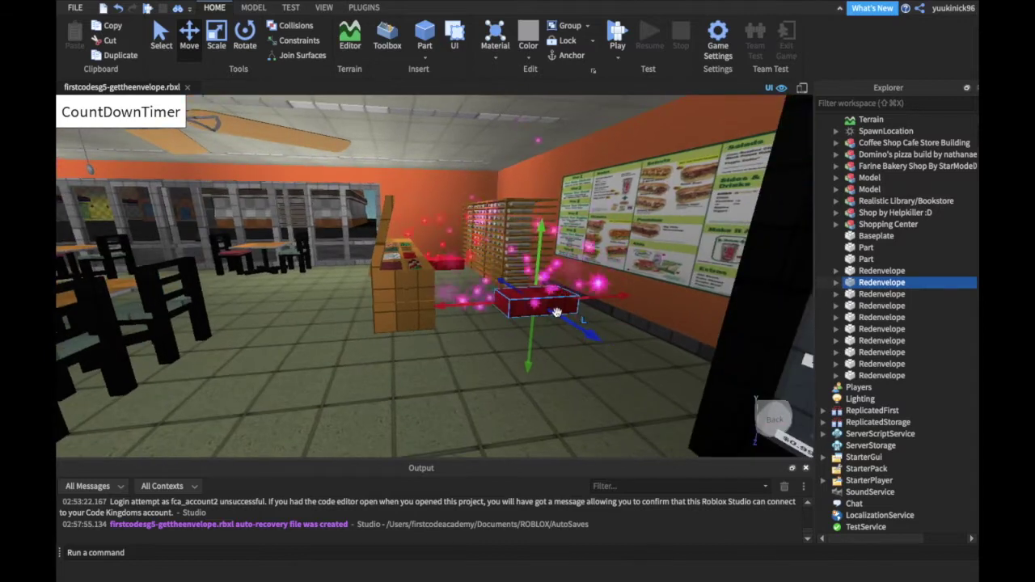
left_click(562, 371)
key("super+shift+5")
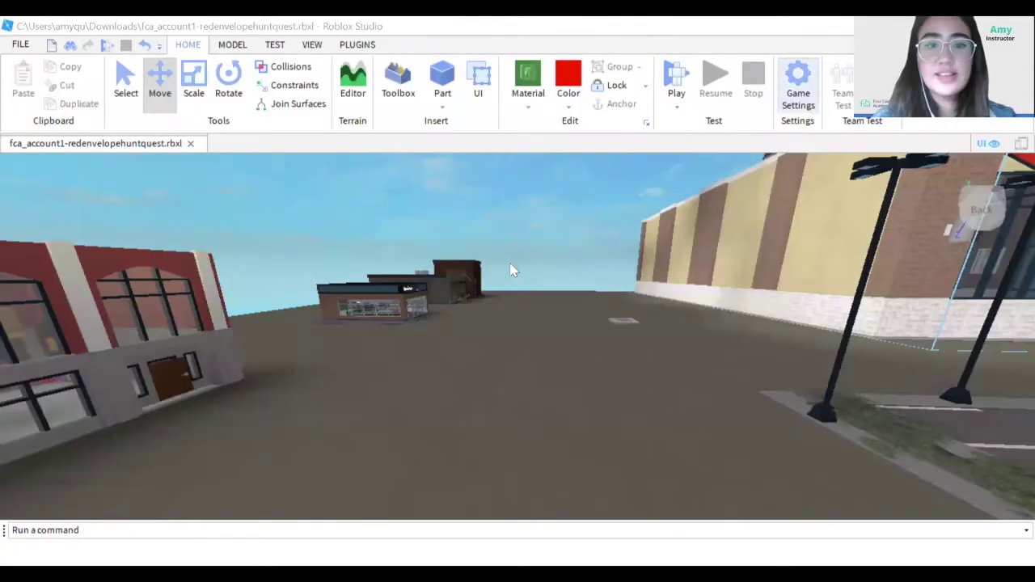
- Examine the library's interior and the red envelope hidden among the books on its upper floor
left_click(511, 270)
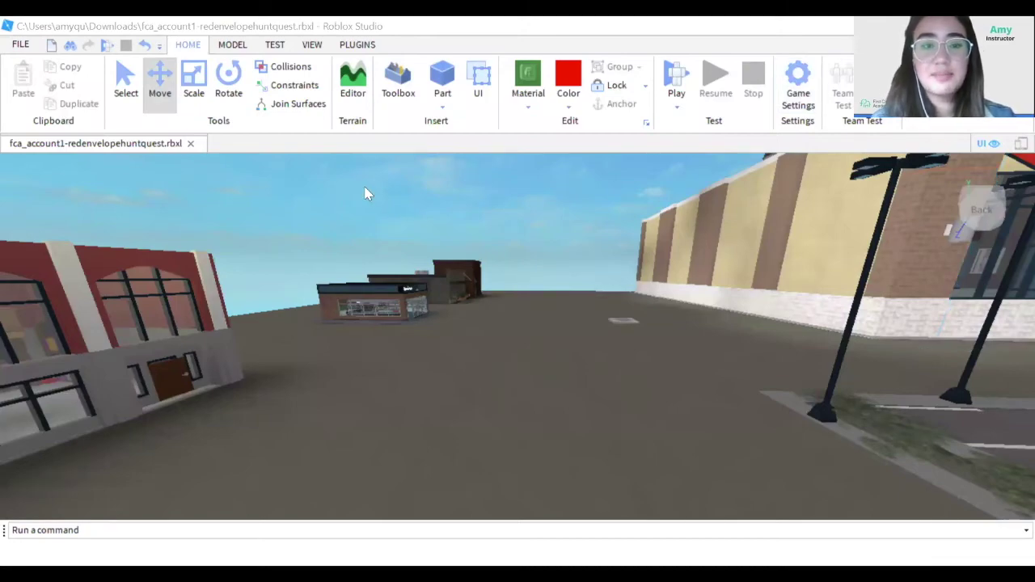
key("a")
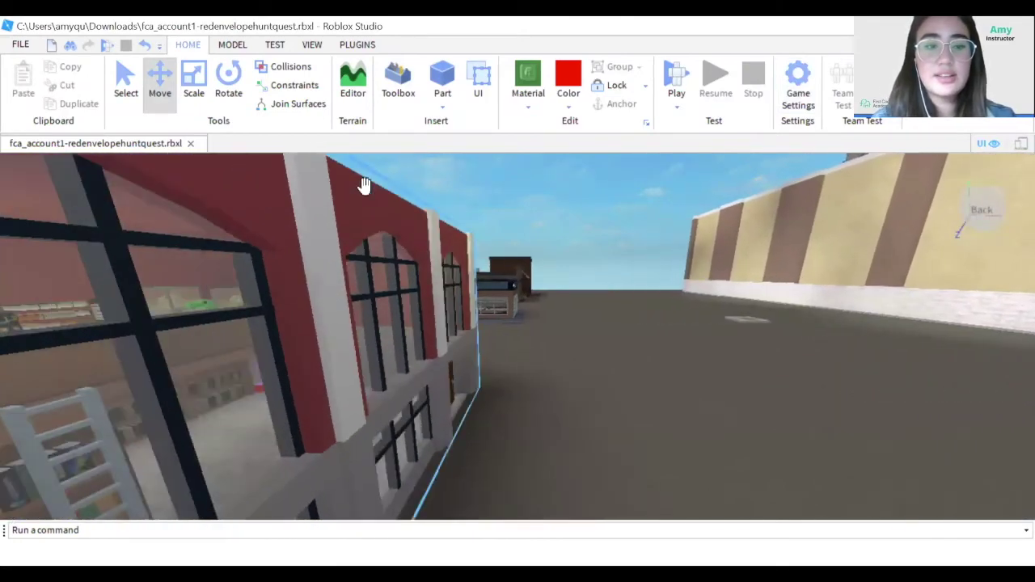
key("a")
key("a")
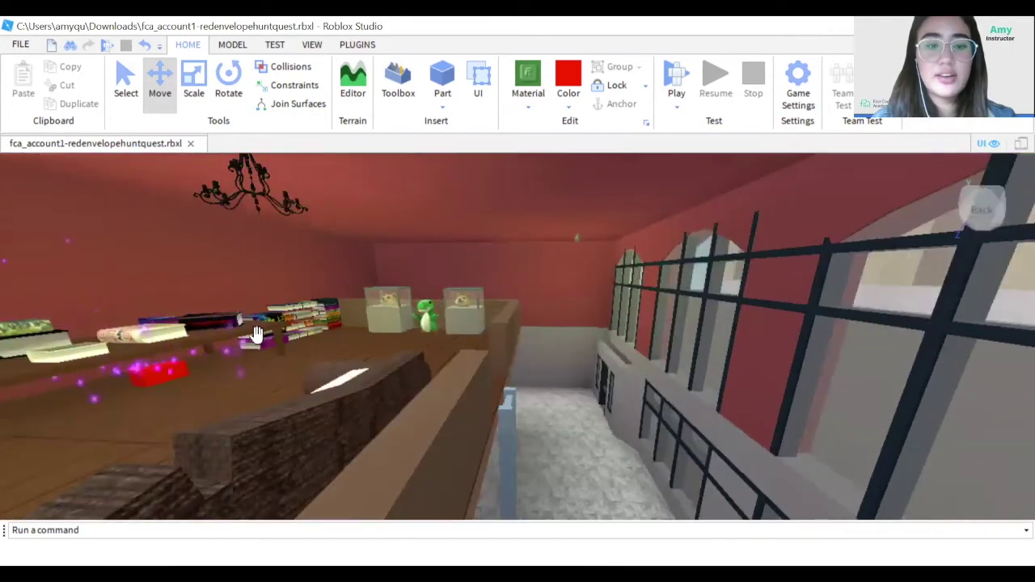
key("d")
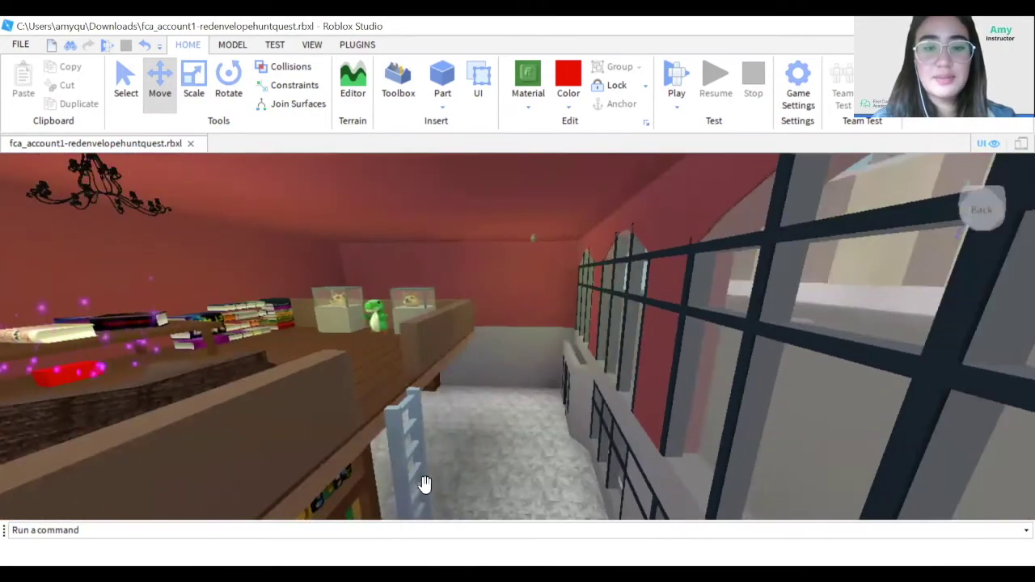
key("s")
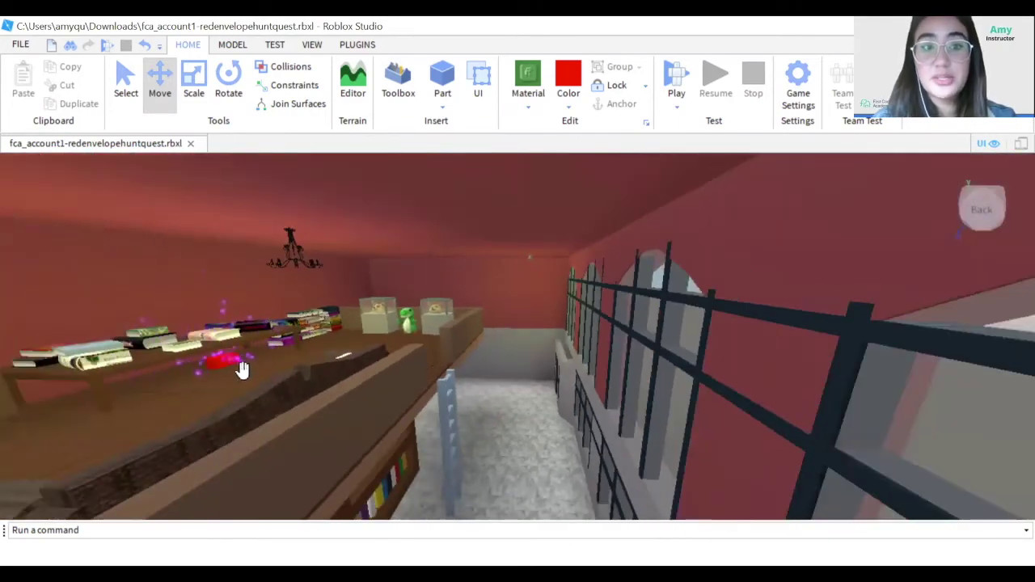
key("d")
key("d")
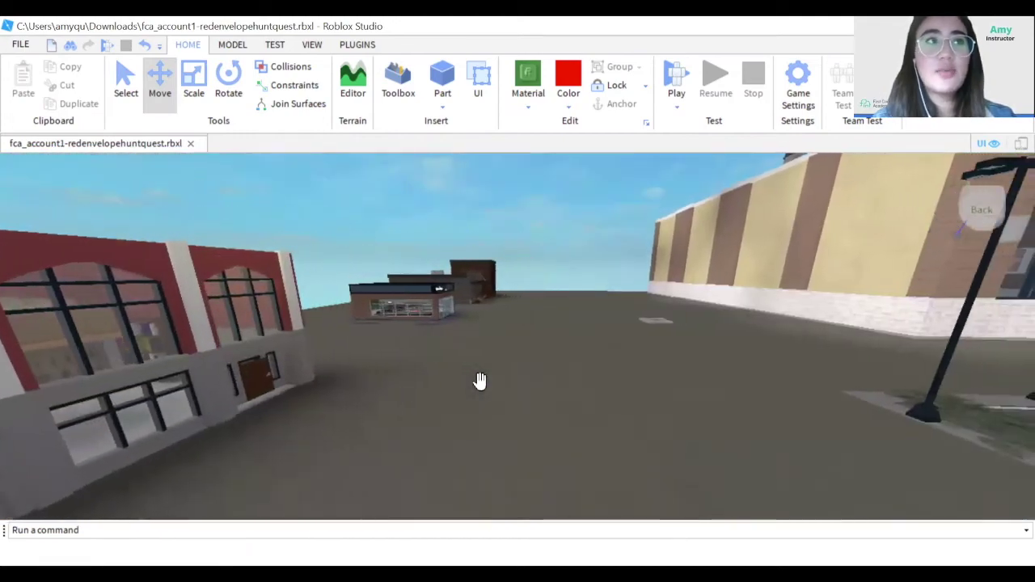
key("d")
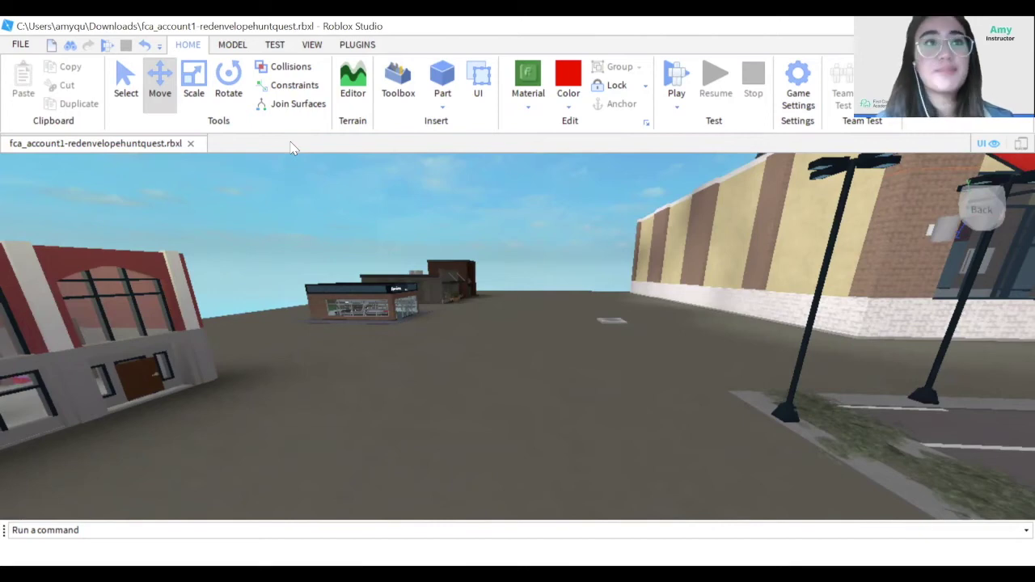
- Delete the existing ScreenGui object from StarterGui in the game hierarchy
left_click(312, 46)
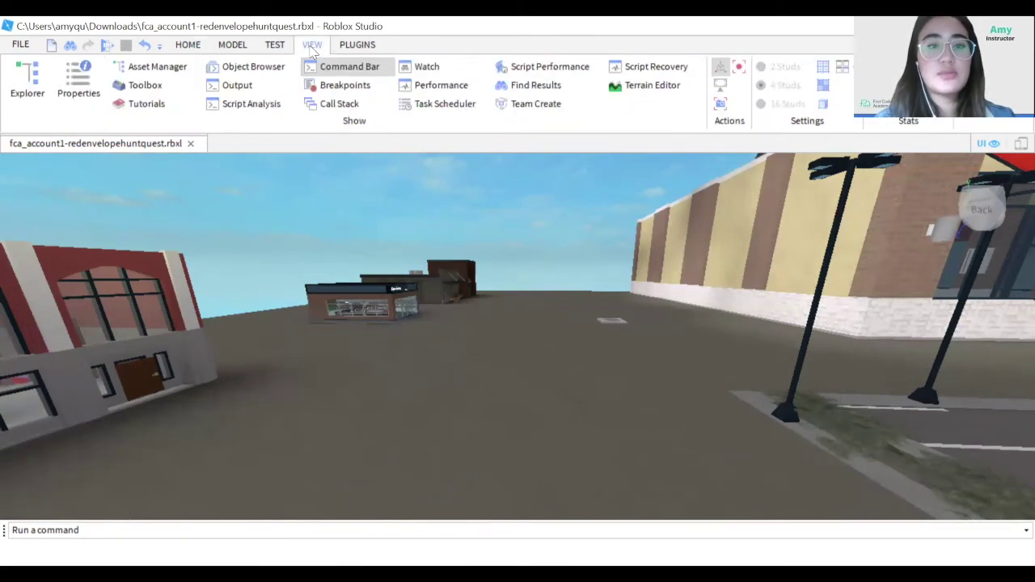
left_click(28, 81)
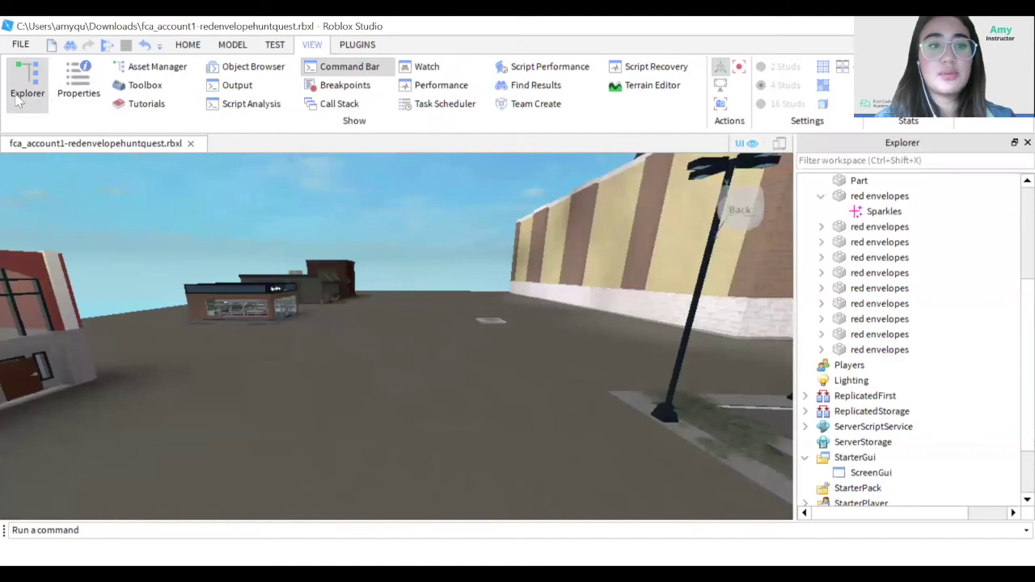
scroll(934, 371, "down", 2)
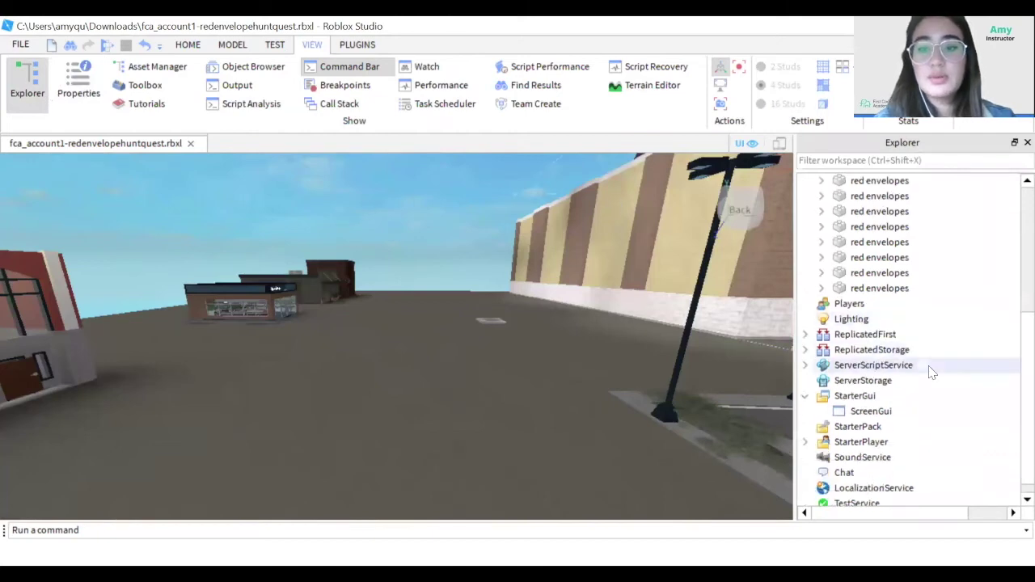
left_click(873, 395)
right_click(873, 396)
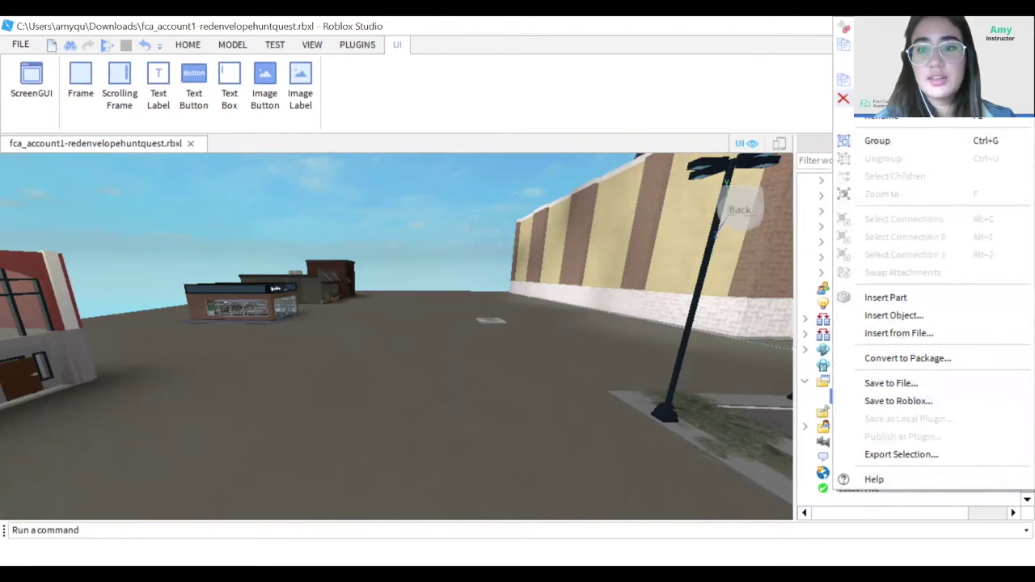
left_click(881, 98)
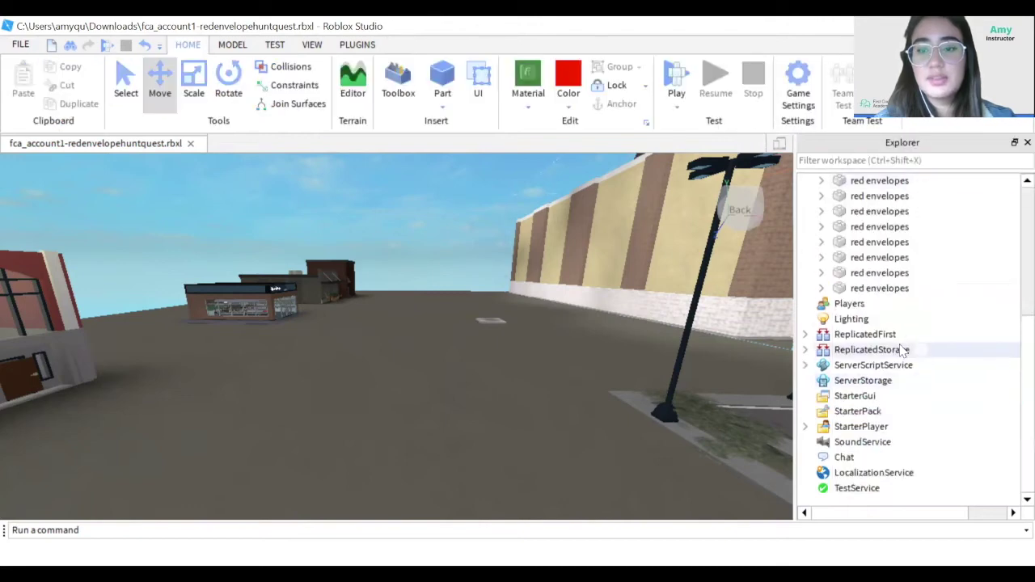
- Add a new ScreenGui to StarterGui and insert a TextLabel inside it
left_click(847, 397)
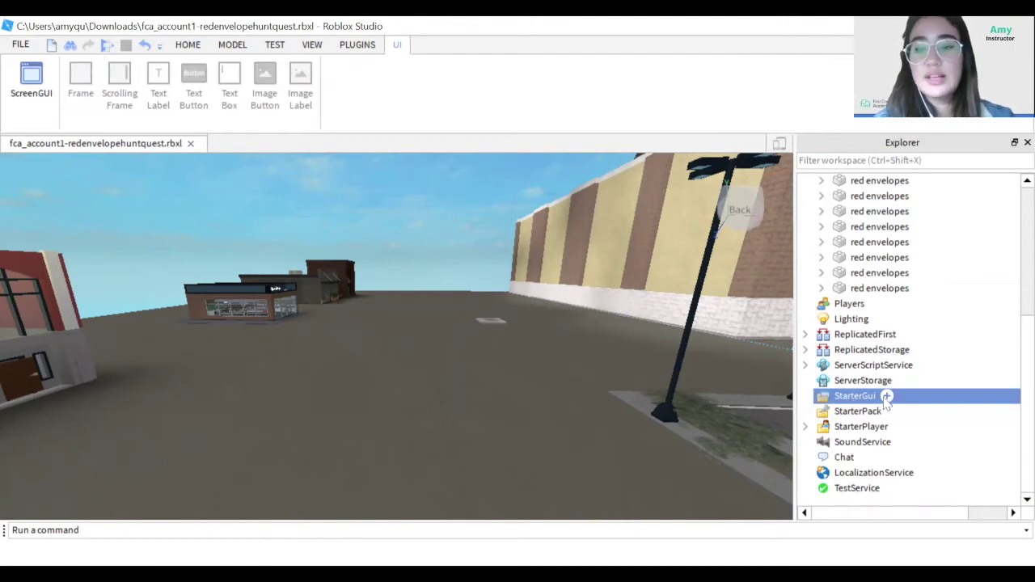
left_click(887, 396)
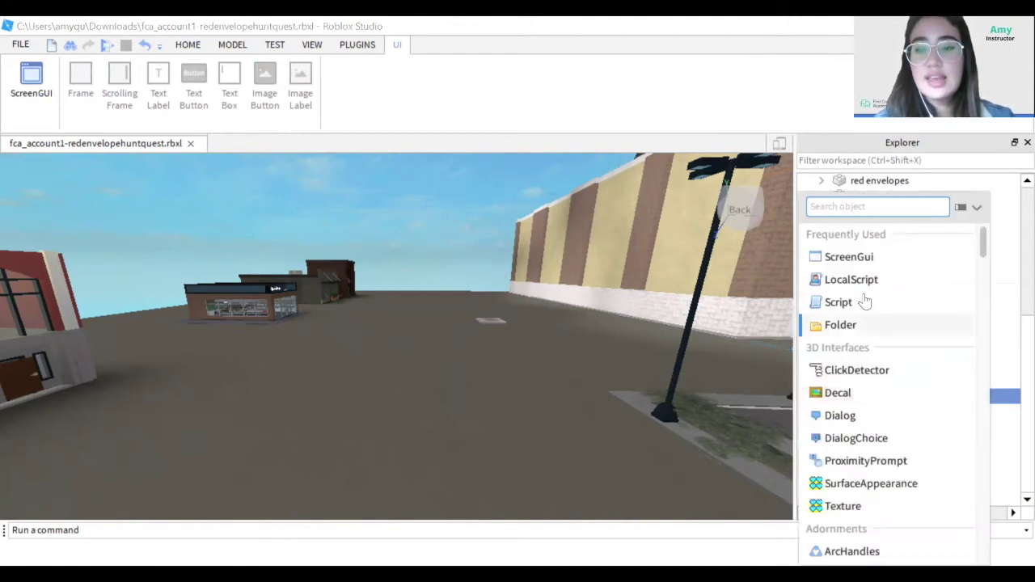
left_click(849, 257)
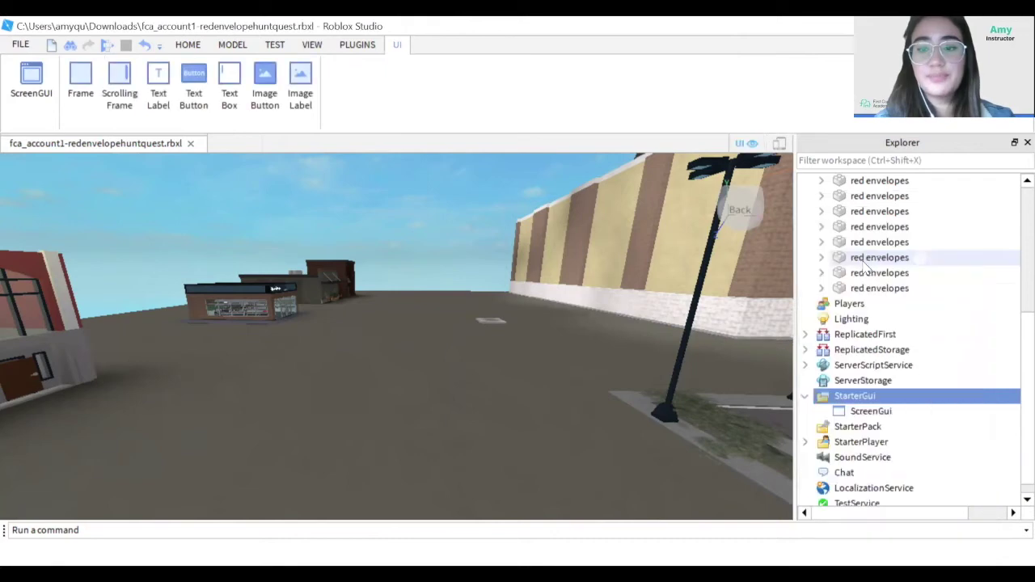
left_click(856, 413)
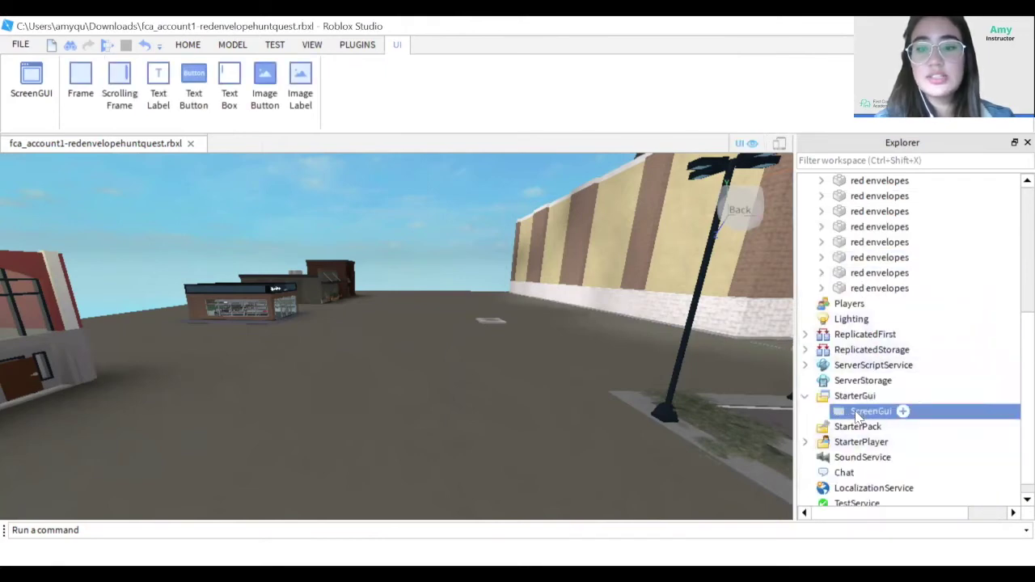
left_click(902, 411)
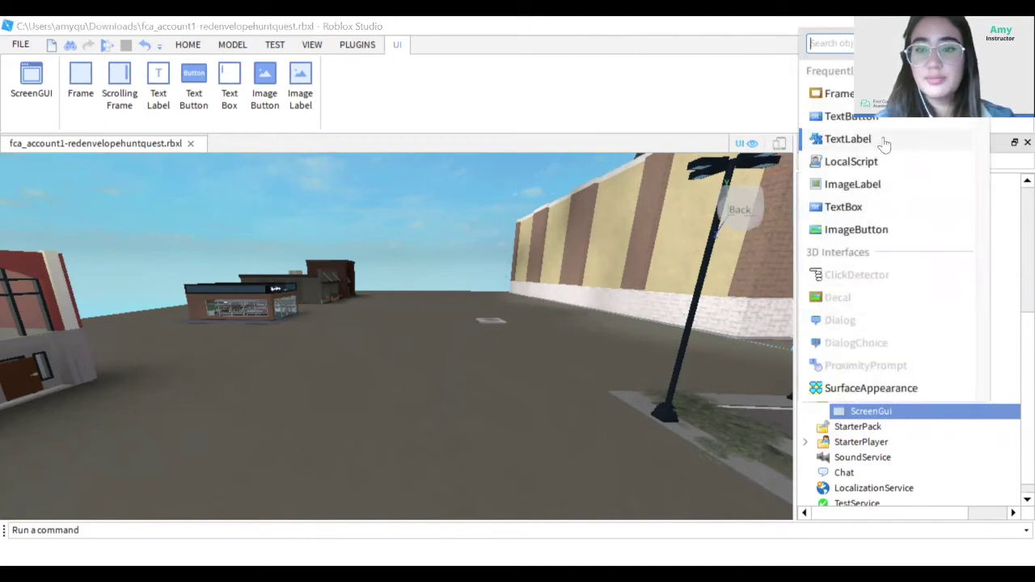
left_click(847, 139)
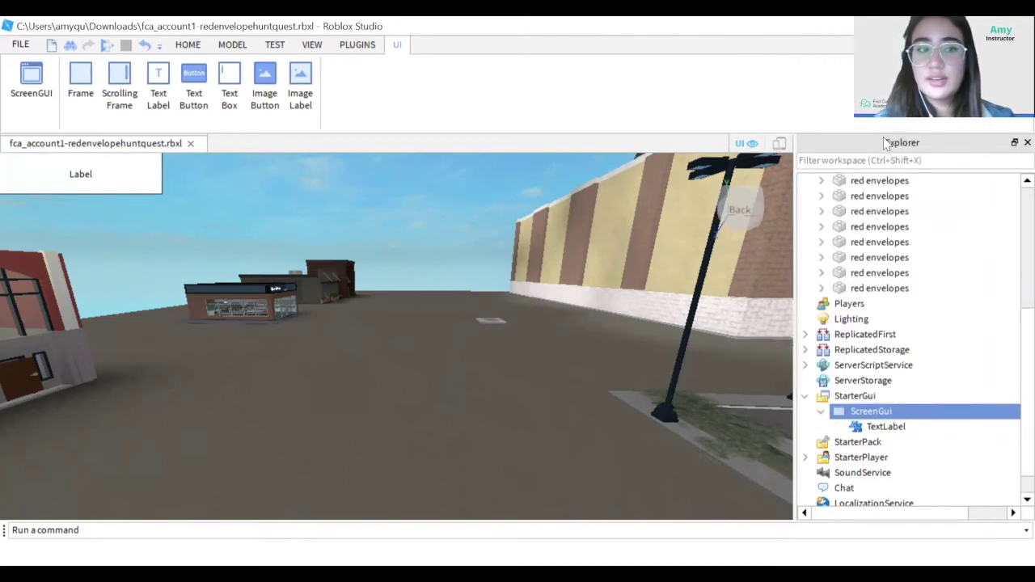
- Change the text of the new TextLabel to "Countdown Timer" in its properties
left_click(117, 184)
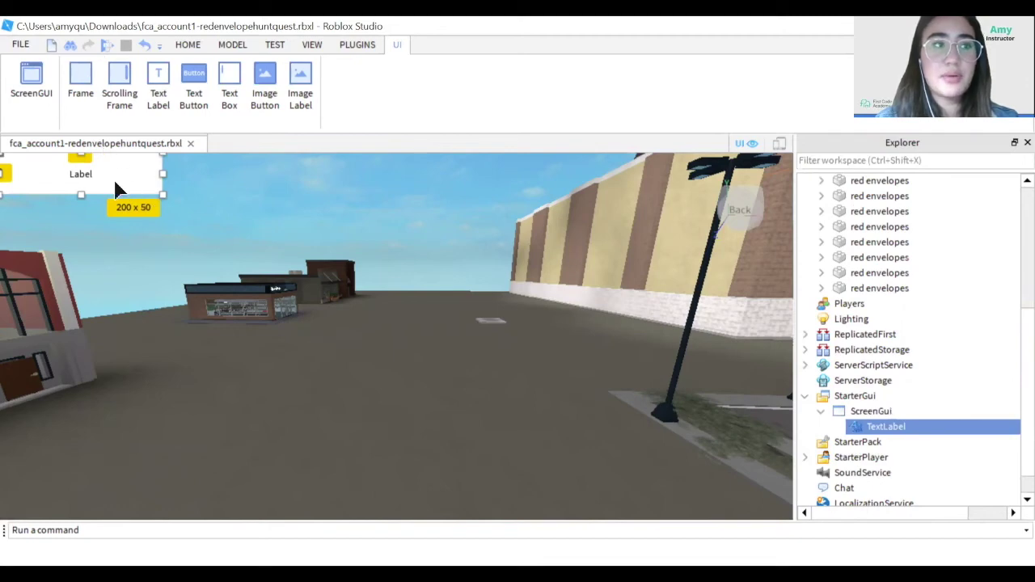
left_click(312, 45)
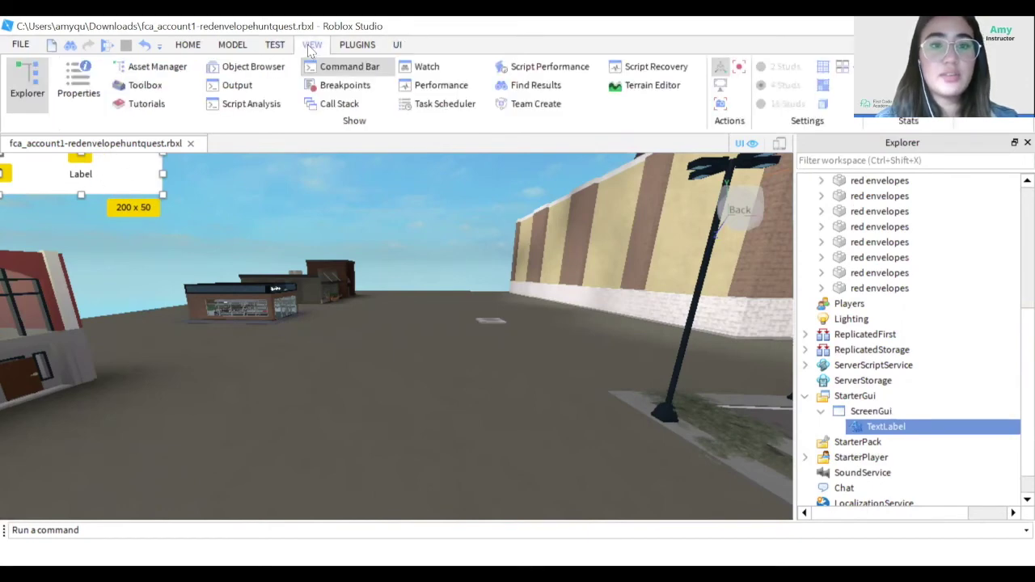
left_click(76, 93)
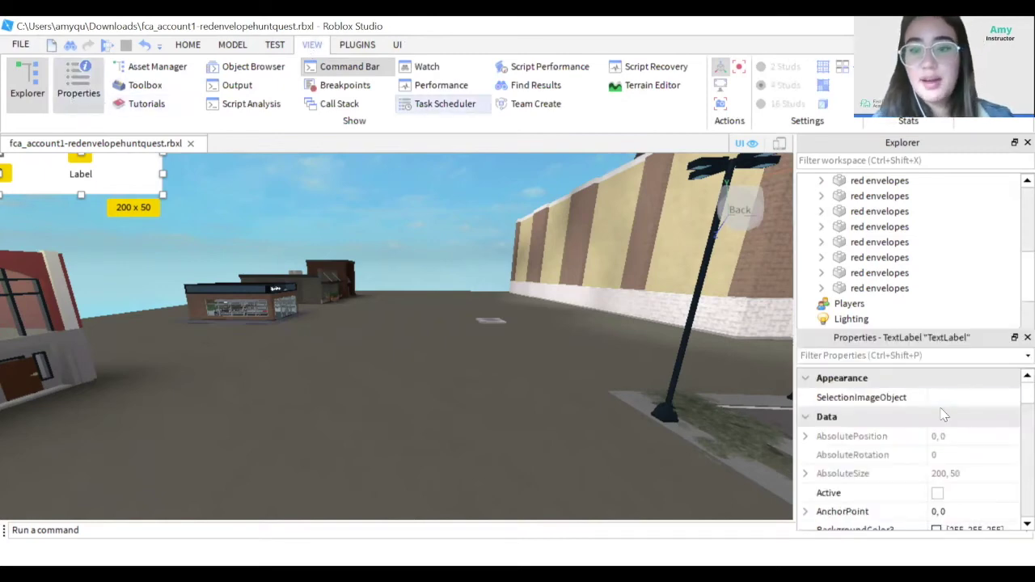
scroll(942, 429, "down", 5)
scroll(934, 450, "down", 5)
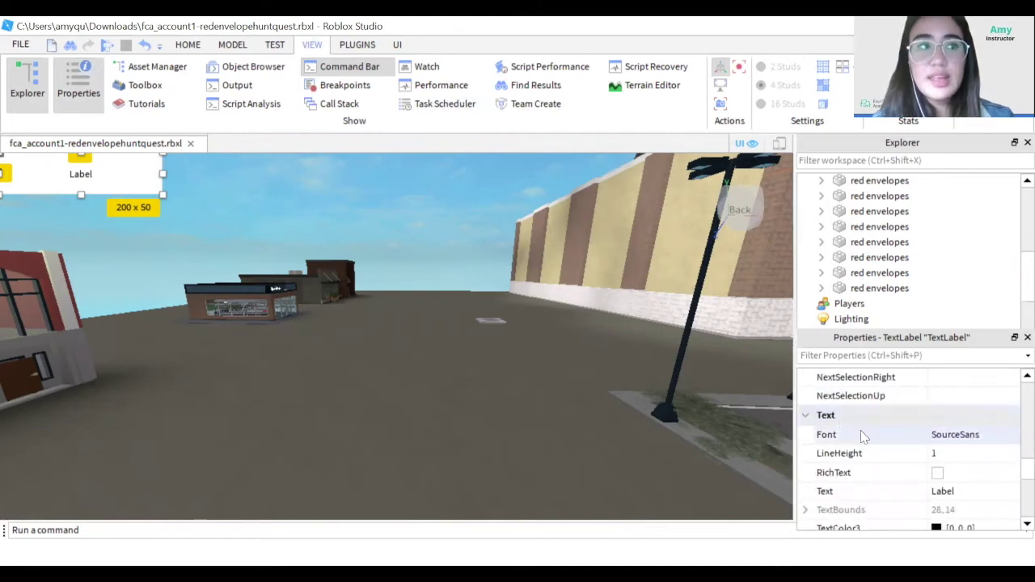
scroll(902, 490, "down", 1)
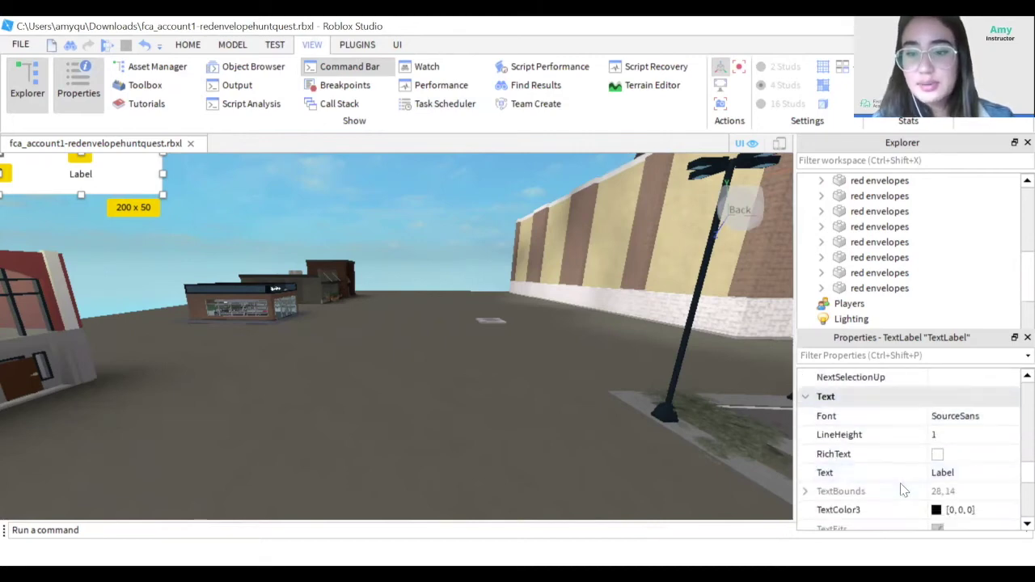
left_click(942, 475)
key("BackSpace")
type("Countdown")
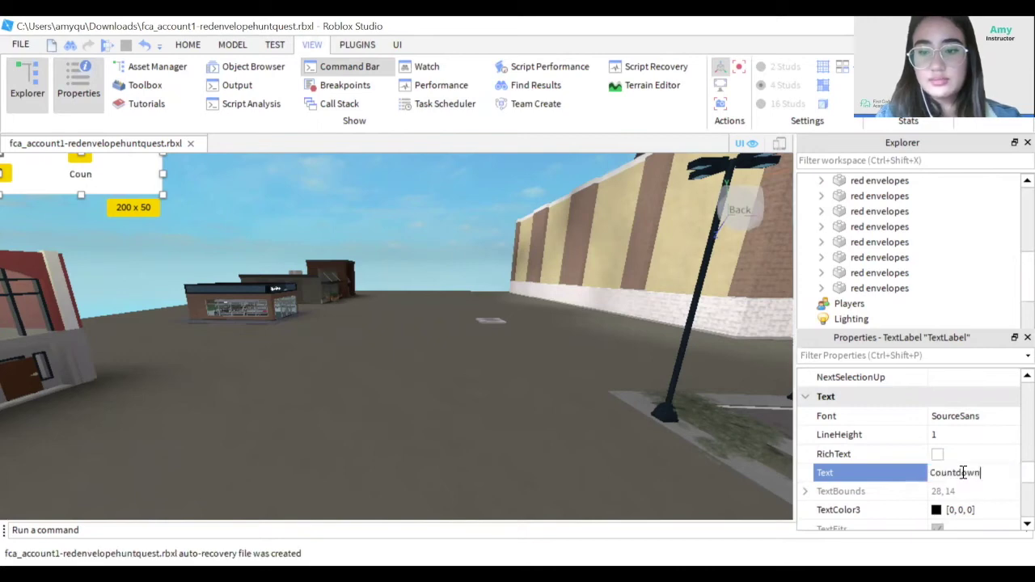
type(" Timer")
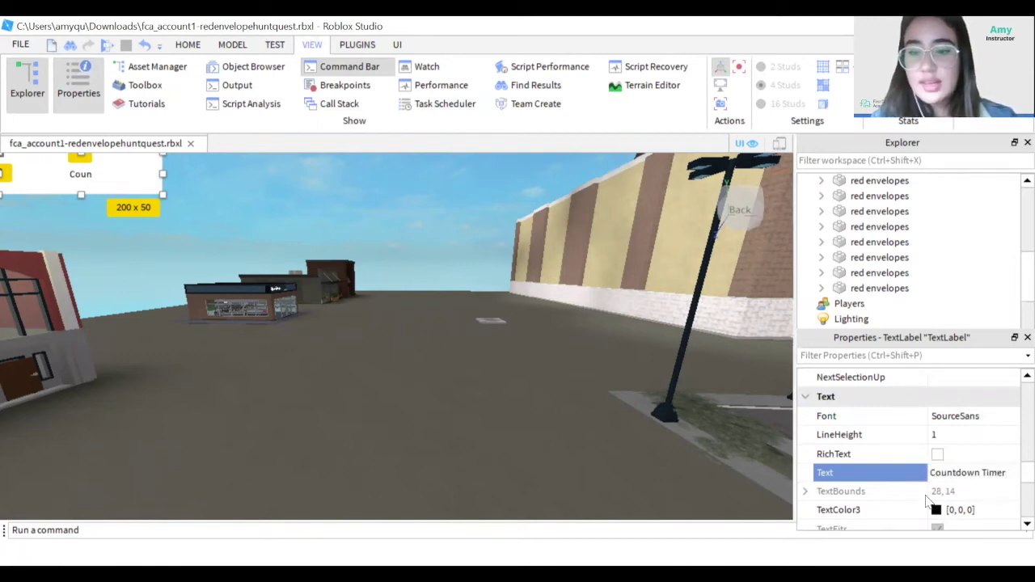
key("Return")
- Set the TextSize of the Countdown Timer label to 30
scroll(880, 482, "down", 1)
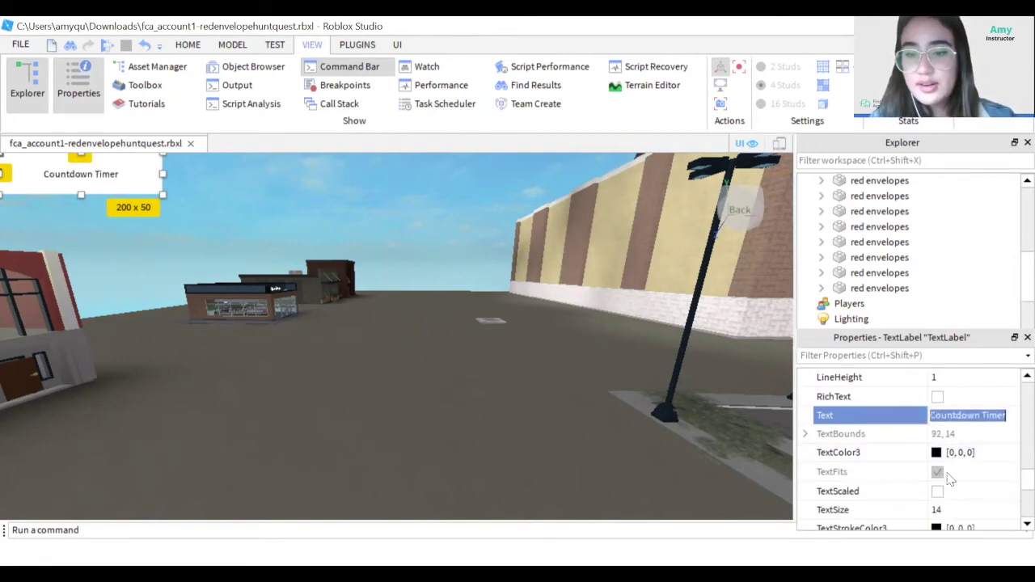
left_click(944, 507)
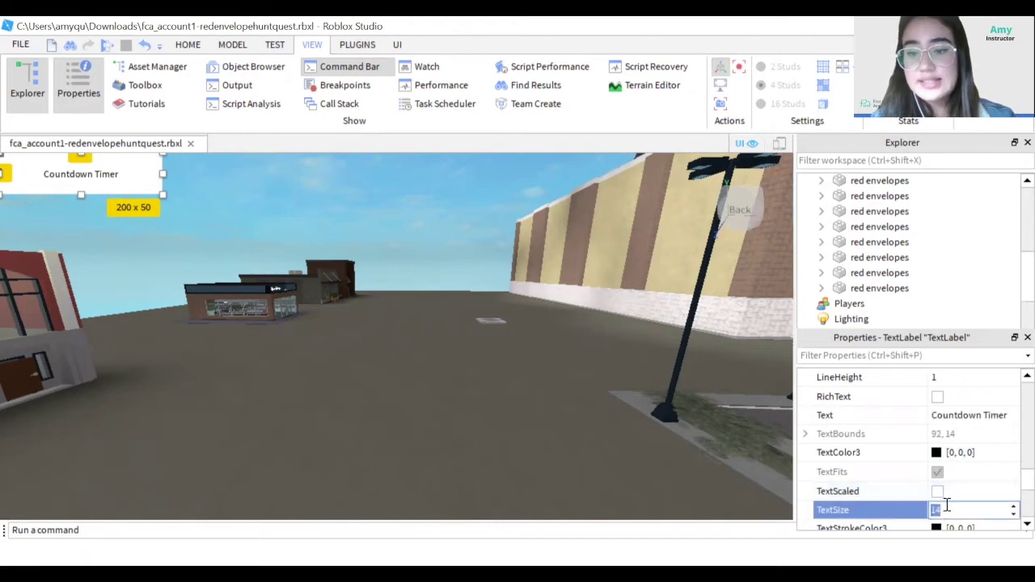
key("BackSpace")
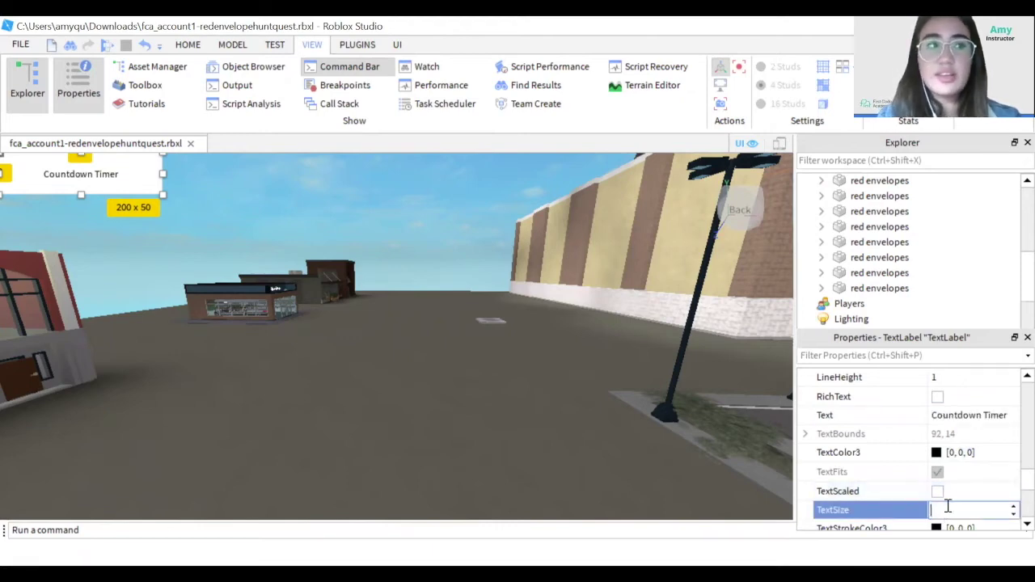
type("30")
key("Return")
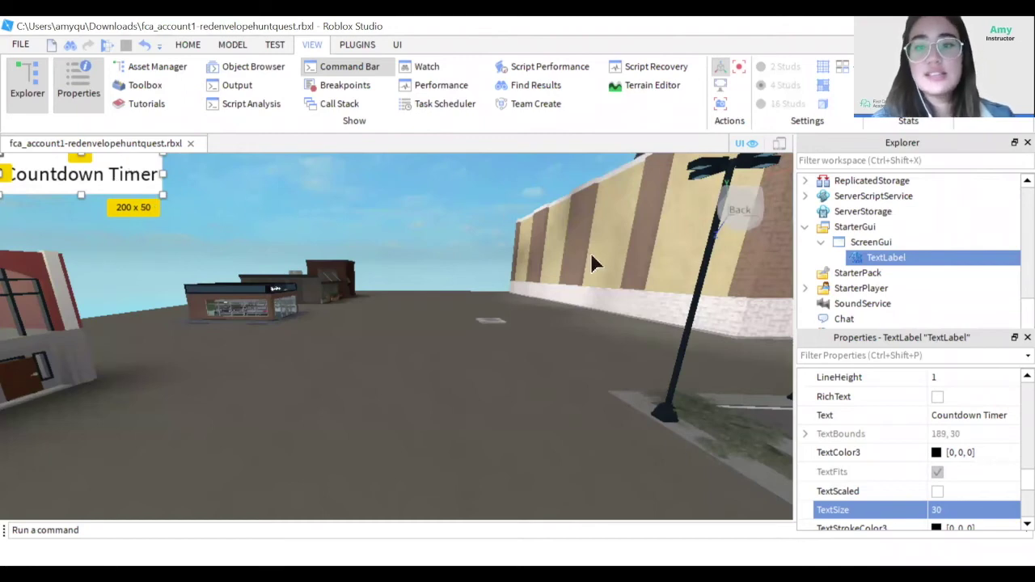
- Close the label's properties and insert a Script inside the TextLabel
left_click(872, 259)
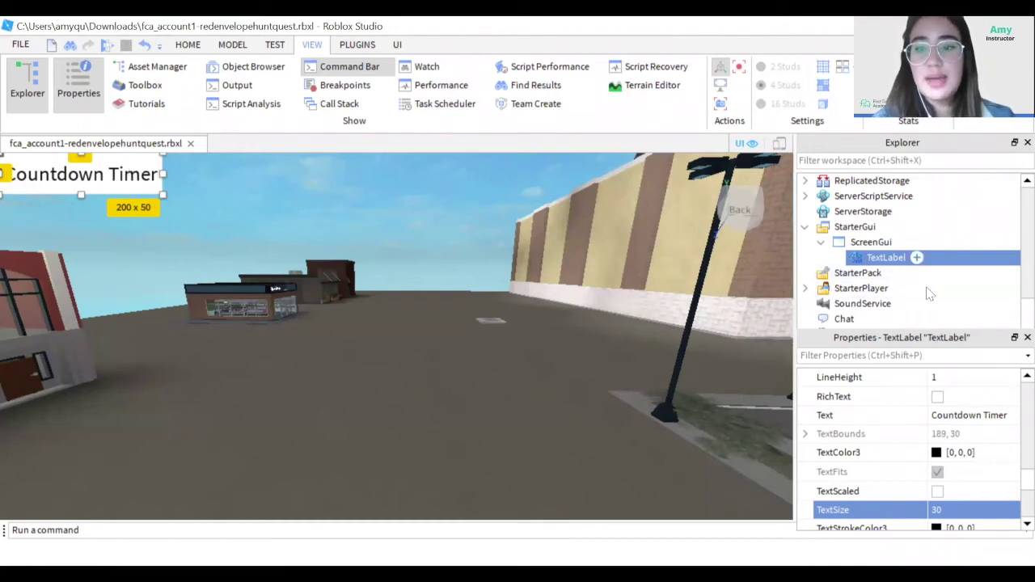
left_click(1014, 338)
mouse_move(889, 396)
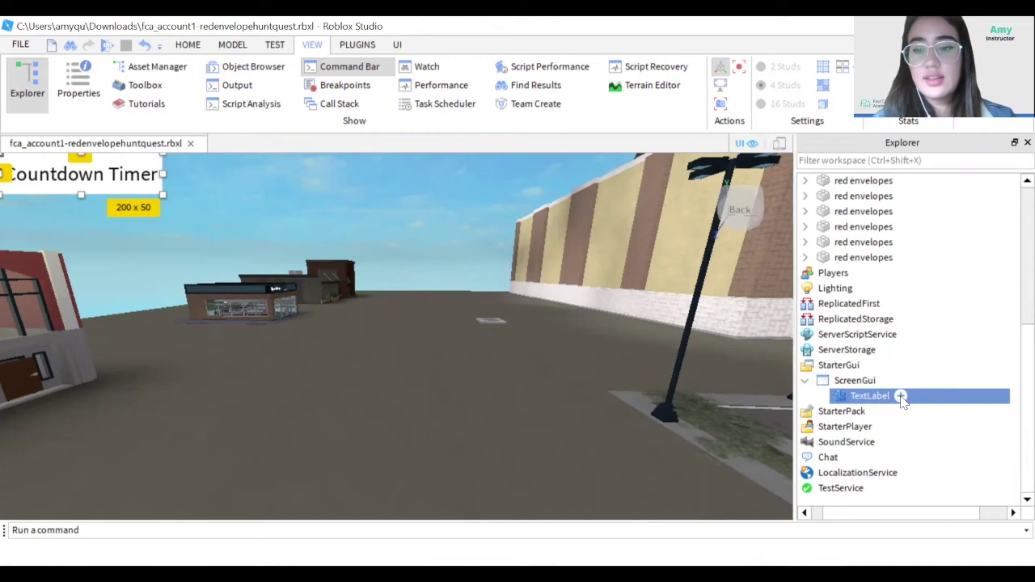
left_click(900, 396)
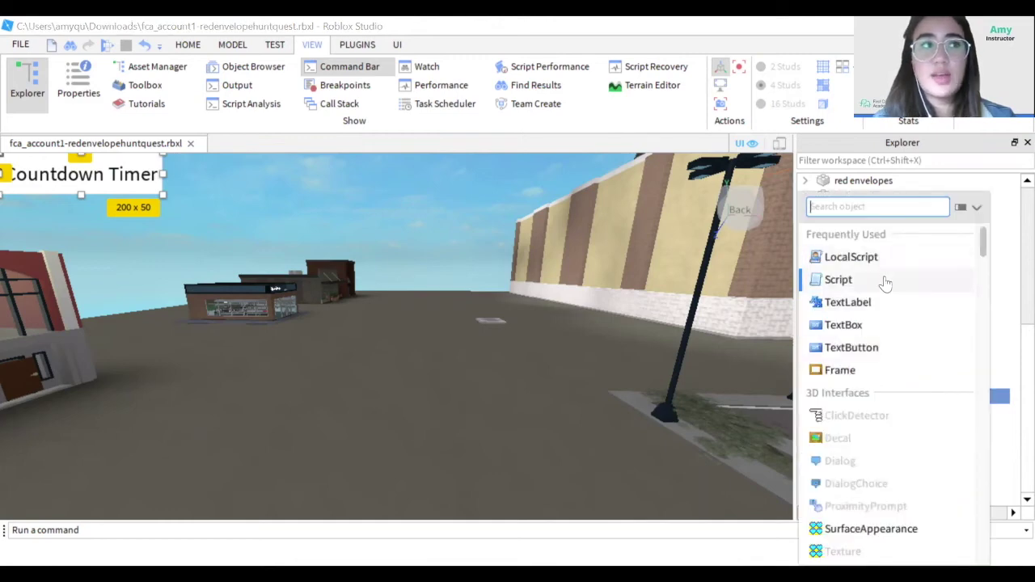
left_click(837, 279)
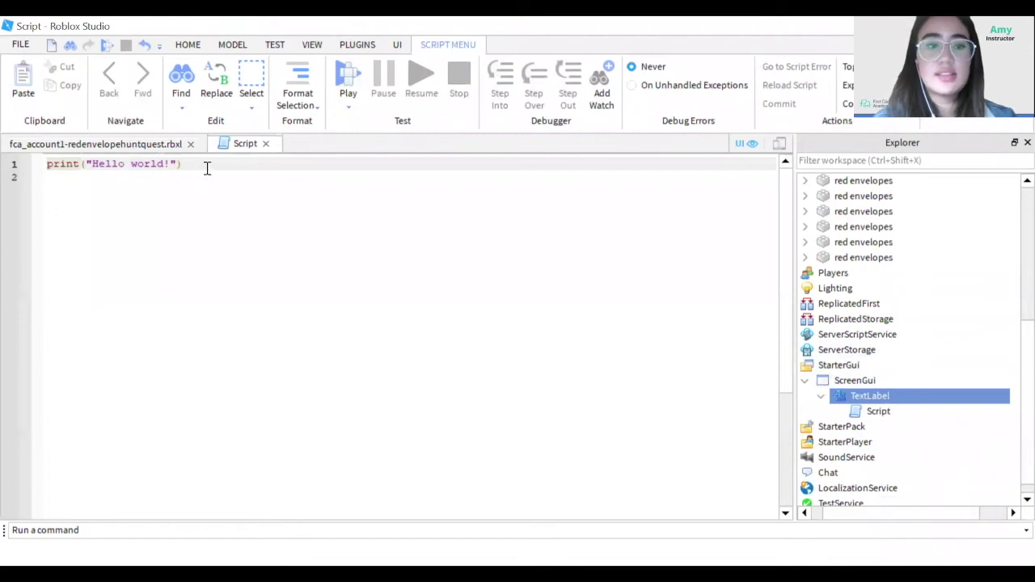
- Remove the default print("Hello world!") line from the TextLabel's new script
key("BackSpace")
key("BackSpace")
key("BackSpace")
key("BackSpace")
key("BackSpace")
key("BackSpace")
key("BackSpace")
key("BackSpace")
key("BackSpace")
key("BackSpace")
key("BackSpace")
key("BackSpace")
key("BackSpace")
key("BackSpace")
key("BackSpace")
key("BackSpace")
key("BackSpace")
key("BackSpace")
key("BackSpace")
key("BackSpace")
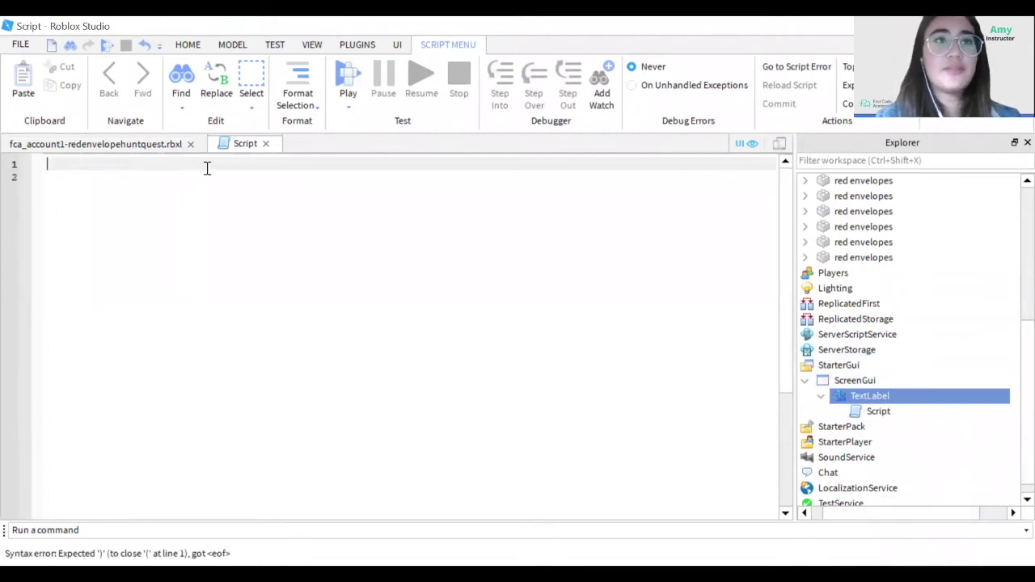